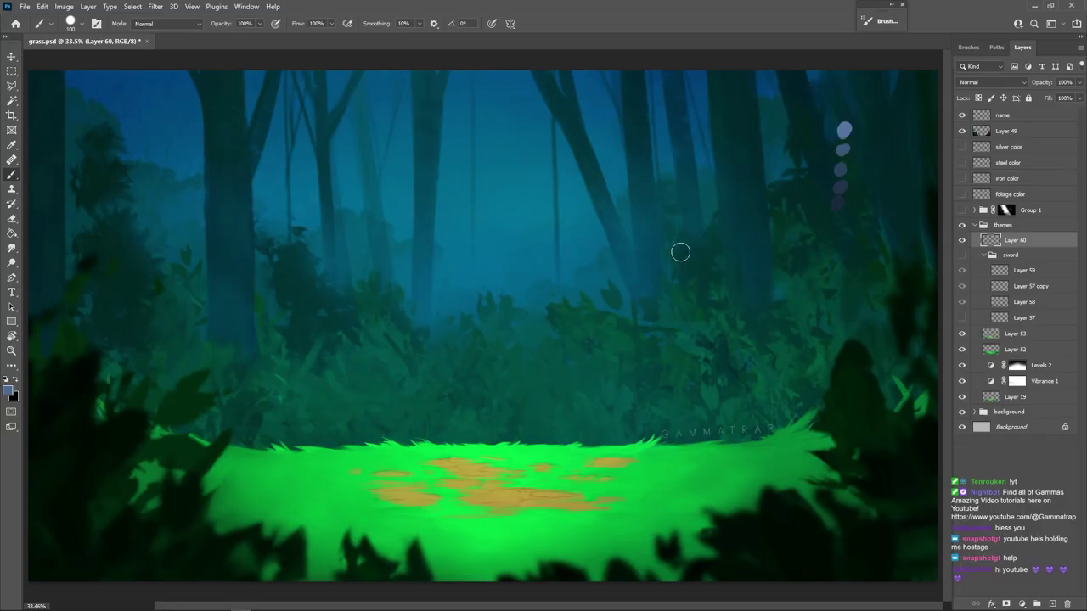
Sample a dark swatch from the colour palette, enlarge the brush to 600 px and add a new layer above Layer 60.
{"action": "left_click", "coordinate": [839, 186], "text": "alt"}
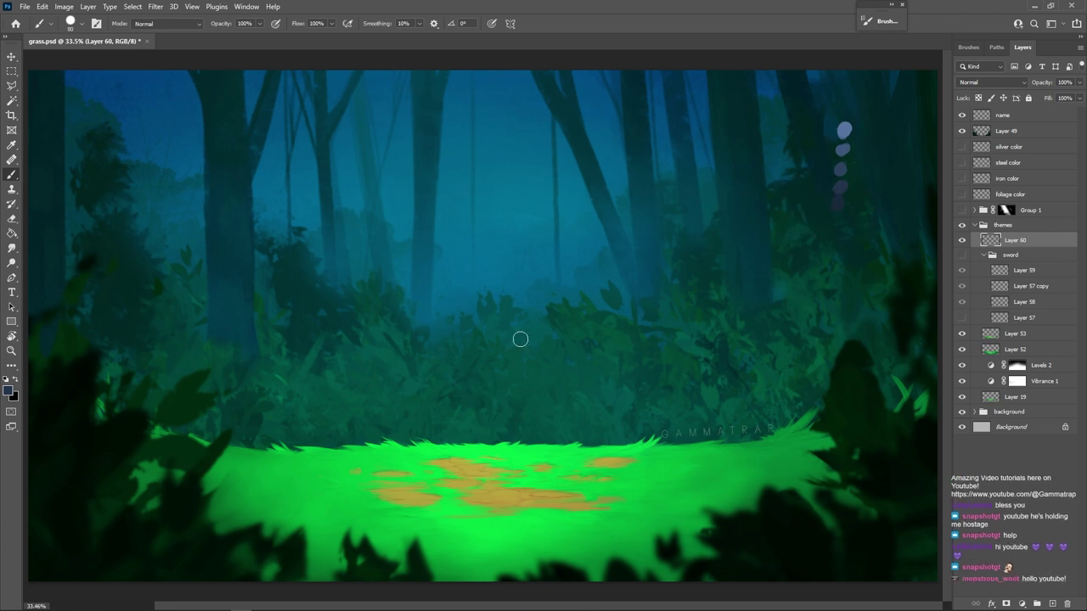
{"action": "key", "text": "bracketright"}
{"action": "key", "text": "bracketright"}
{"action": "key", "text": "bracketright"}
{"action": "key", "text": "bracketright"}
{"action": "key", "text": "bracketright"}
{"action": "key", "text": "bracketright"}
{"action": "key", "text": "bracketright"}
{"action": "key", "text": "bracketright"}
{"action": "key", "text": "bracketright"}
{"action": "key", "text": "ctrl+alt+shift+n"}
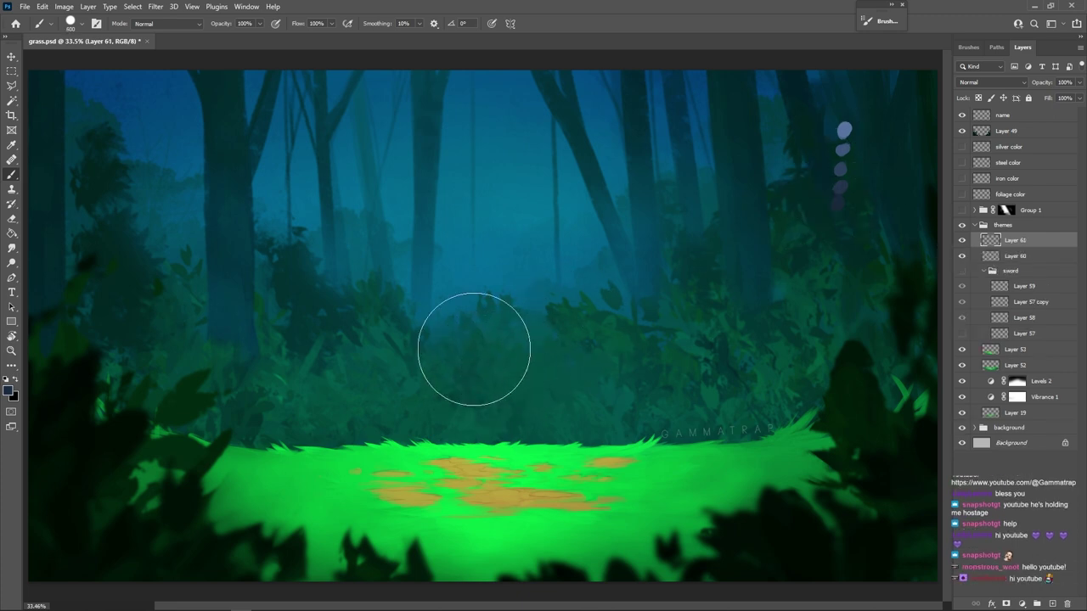
{"action": "right_click", "coordinate": [476, 340]}
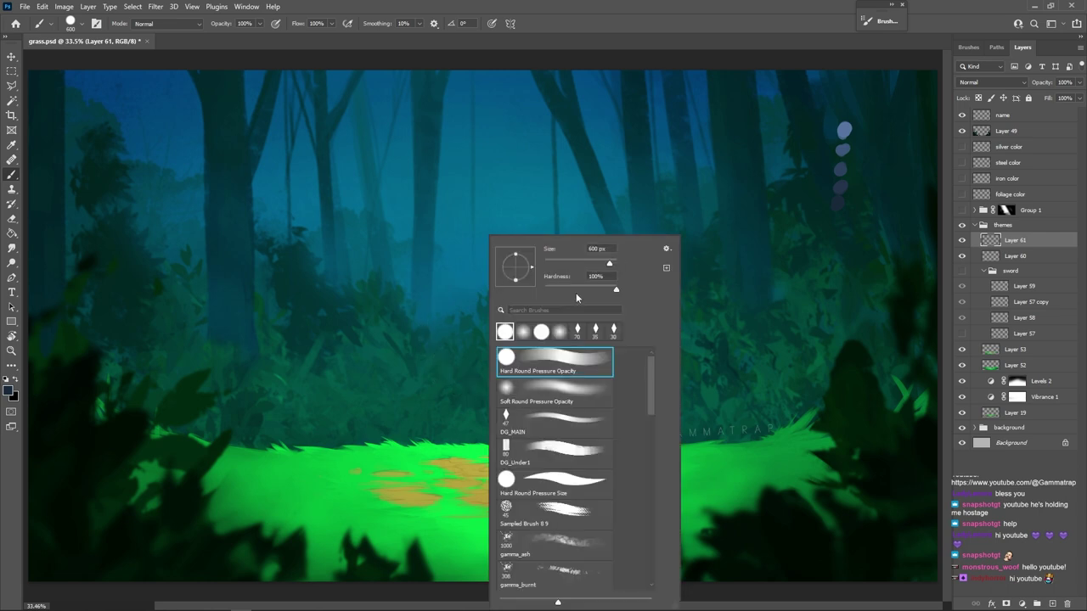
{"action": "key", "text": "Return"}
{"action": "mouse_move", "coordinate": [359, 235]}
{"action": "left_mouse_down"}
{"action": "mouse_move", "coordinate": [514, 169]}
{"action": "mouse_move", "coordinate": [444, 326]}
{"action": "mouse_move", "coordinate": [458, 434]}
{"action": "mouse_move", "coordinate": [600, 277]}
{"action": "left_mouse_up"}
{"action": "key", "text": "ctrl+z"}
{"action": "left_click_drag", "start_coordinate": [506, 246], "coordinate": [442, 351]}
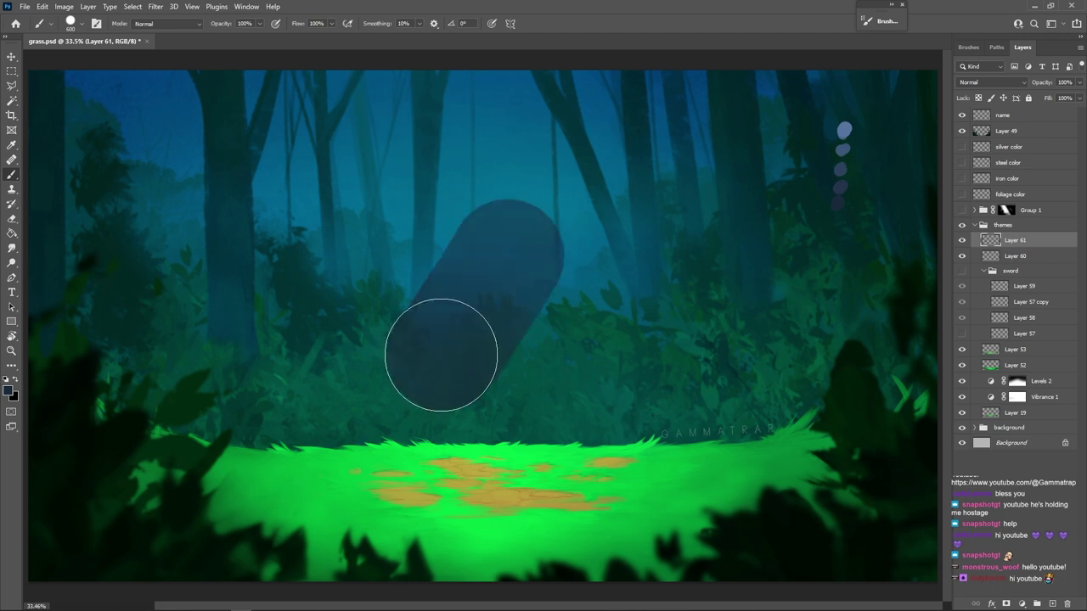
{"action": "key", "text": "ctrl+z"}
{"action": "right_click", "coordinate": [537, 278]}
{"action": "left_click", "coordinate": [598, 387]}
{"action": "key", "text": "Return"}
{"action": "mouse_move", "coordinate": [386, 344]}
{"action": "left_mouse_down"}
{"action": "mouse_move", "coordinate": [560, 230]}
{"action": "mouse_move", "coordinate": [521, 442]}
{"action": "left_mouse_up"}
{"action": "key", "text": "ctrl+z"}
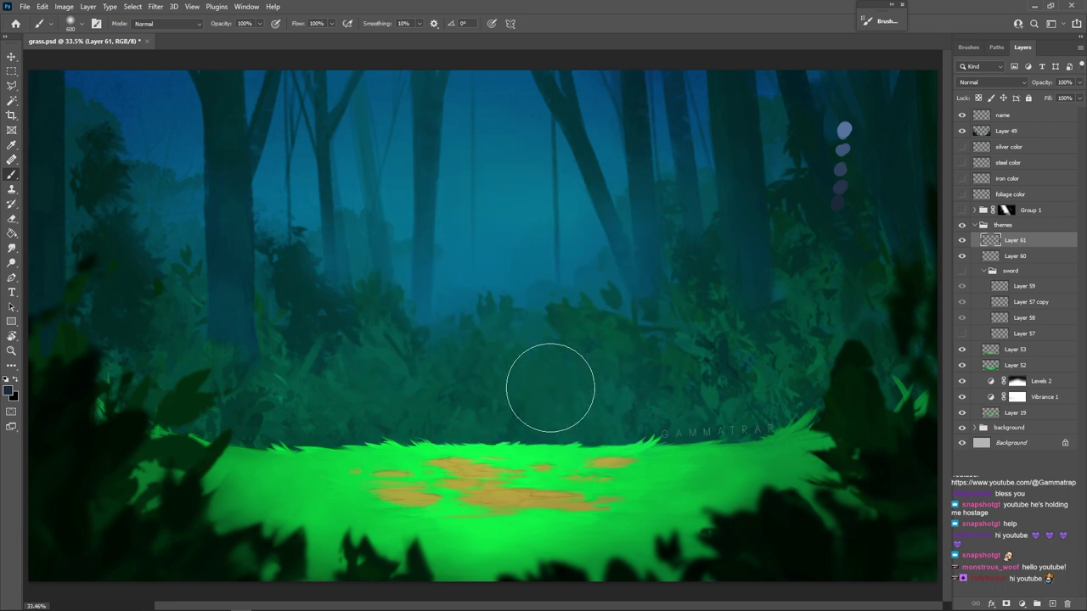
{"action": "right_click", "coordinate": [492, 365]}
{"action": "left_click", "coordinate": [557, 351]}
{"action": "key", "text": "Return"}
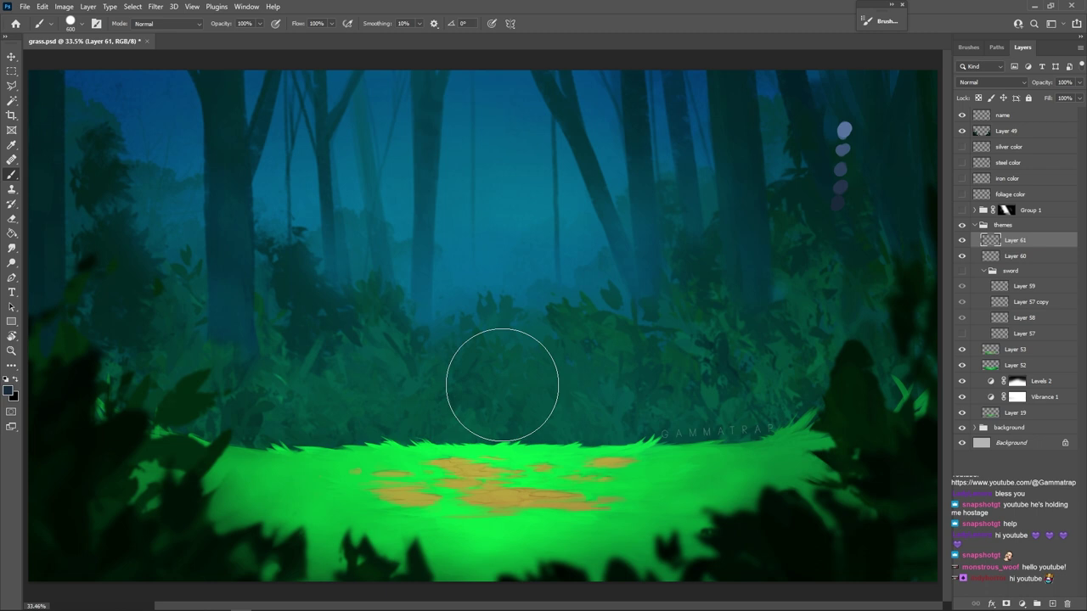
Paint a solid, upright dark-blue pillar in the clearing using a 900 px Hard Round Pressure Opacity brush and a dark palette swatch.
{"action": "right_click", "coordinate": [503, 385]}
{"action": "left_click", "coordinate": [606, 364]}
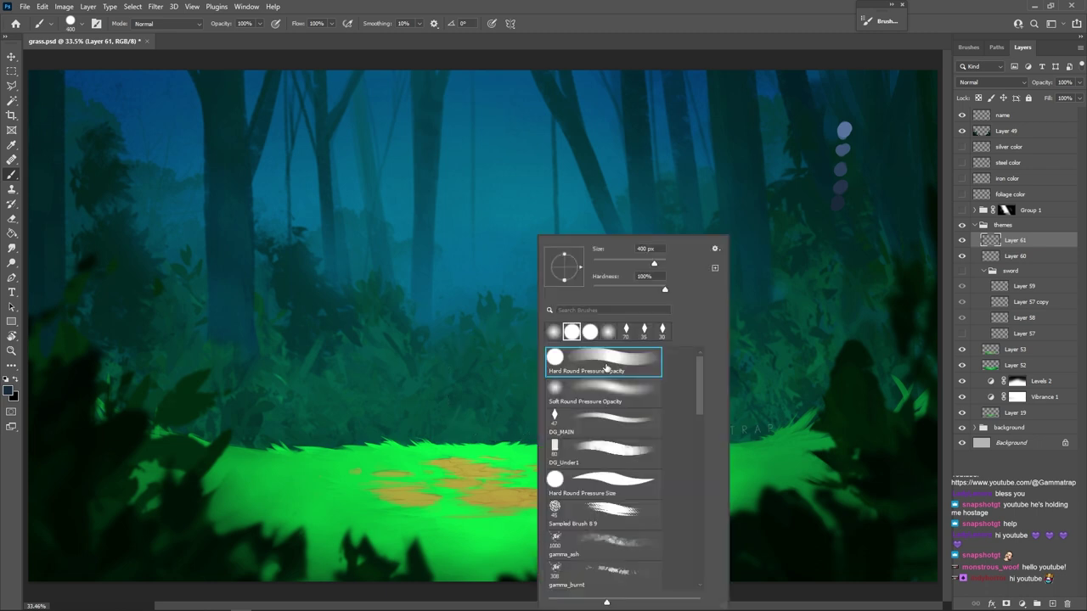
{"action": "left_click", "coordinate": [617, 37]}
{"action": "key", "text": "bracketright"}
{"action": "key", "text": "bracketright"}
{"action": "key", "text": "bracketright"}
{"action": "key", "text": "bracketright"}
{"action": "key", "text": "bracketright"}
{"action": "left_click", "coordinate": [842, 197], "text": "alt"}
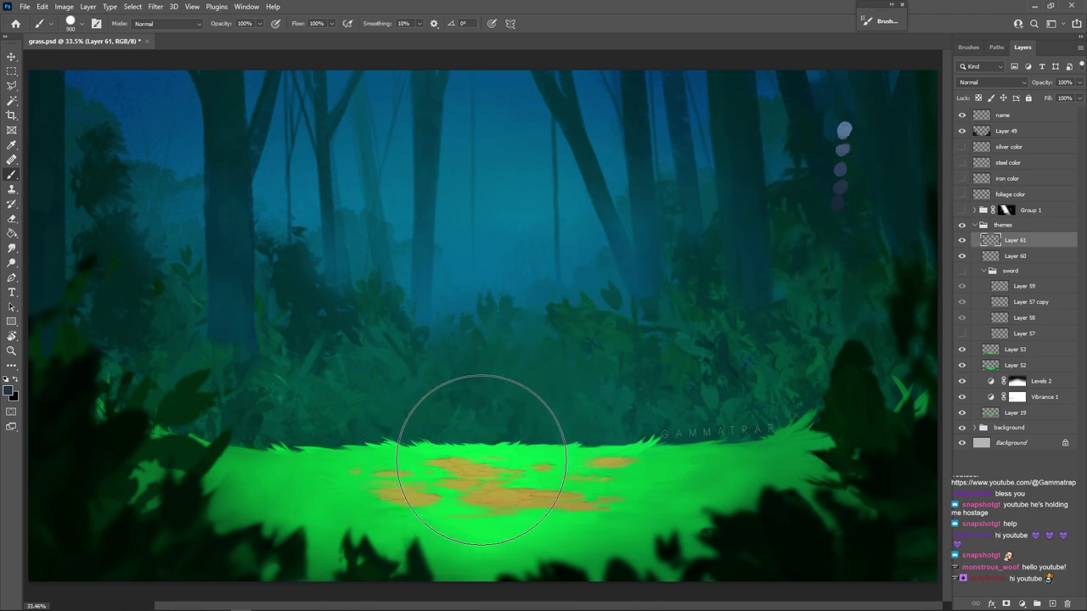
{"action": "left_click_drag", "start_coordinate": [484, 455], "coordinate": [484, 360]}
{"action": "key", "text": "bracketleft"}
{"action": "key", "text": "bracketleft"}
{"action": "key", "text": "bracketleft"}
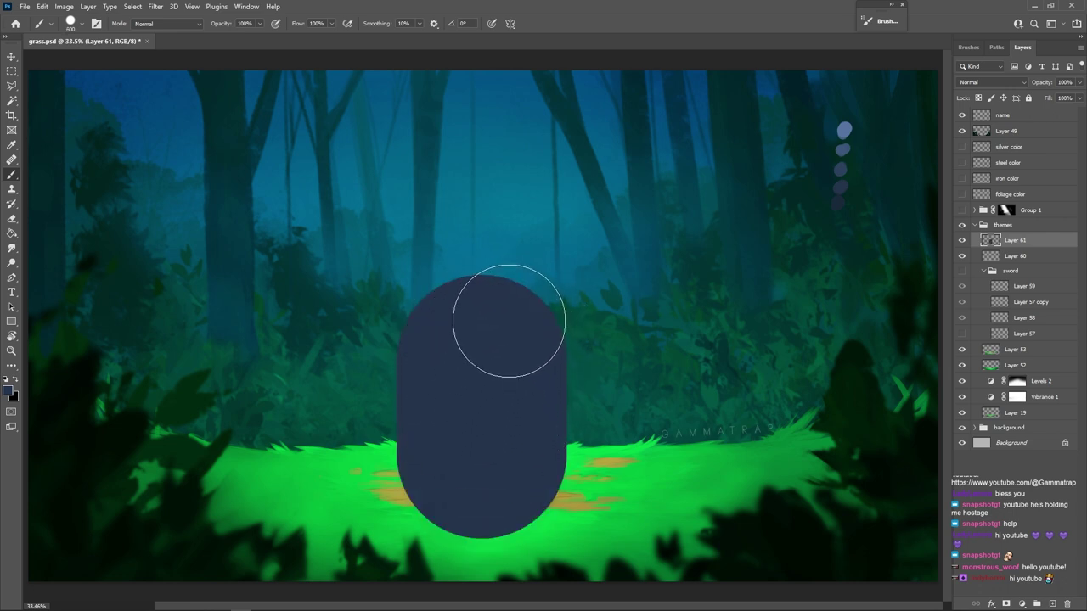
{"action": "mouse_move", "coordinate": [510, 315]}
{"action": "left_mouse_down"}
{"action": "mouse_move", "coordinate": [628, 214]}
{"action": "mouse_move", "coordinate": [541, 310]}
{"action": "mouse_move", "coordinate": [445, 305]}
{"action": "mouse_move", "coordinate": [402, 244]}
{"action": "left_mouse_up"}
{"action": "left_click", "coordinate": [496, 163]}
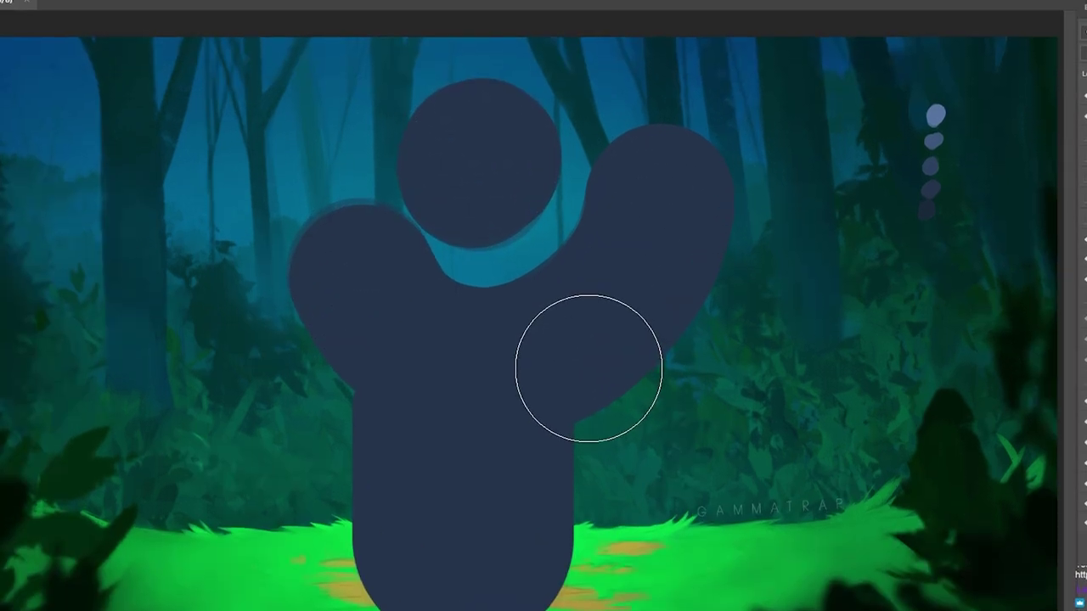
{"action": "key", "text": "ctrl+z"}
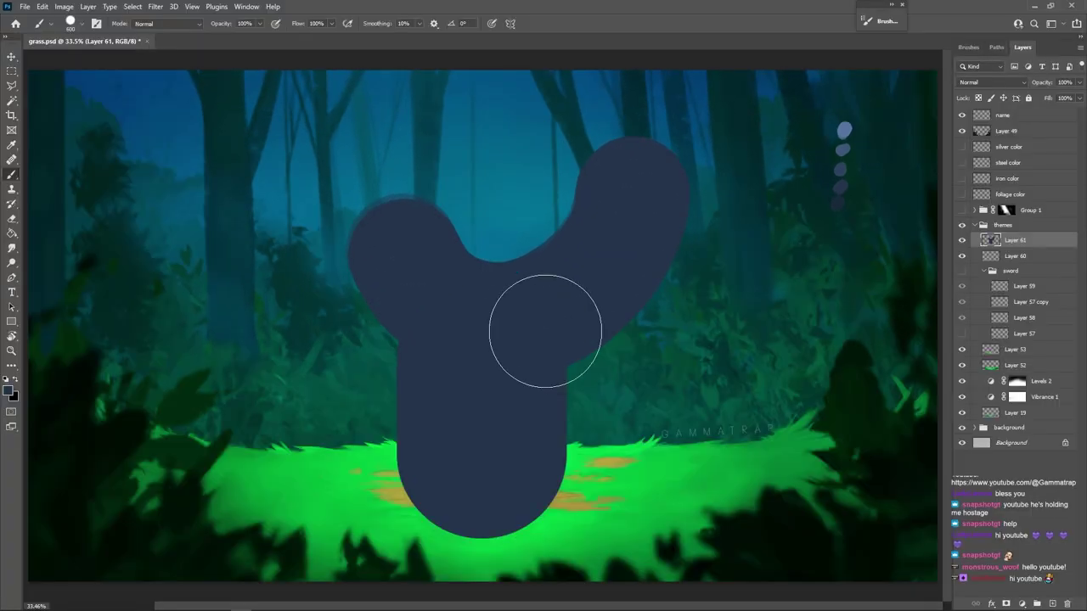
{"action": "key", "text": "ctrl+z"}
{"action": "right_click", "coordinate": [533, 255]}
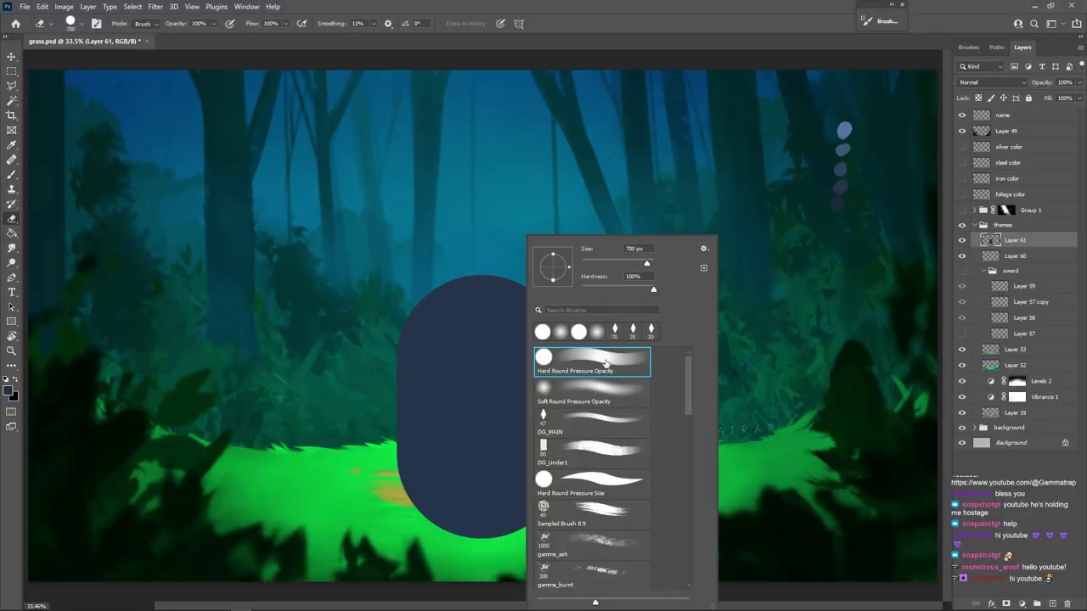
{"action": "left_click", "coordinate": [690, 174]}
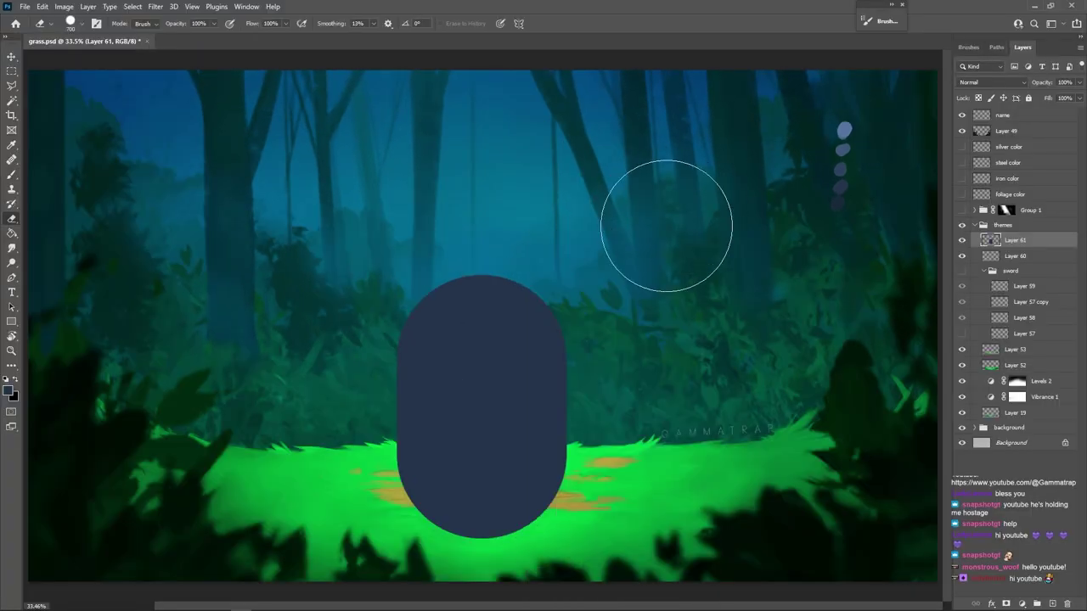
{"action": "left_click_drag", "start_coordinate": [613, 286], "coordinate": [612, 523]}
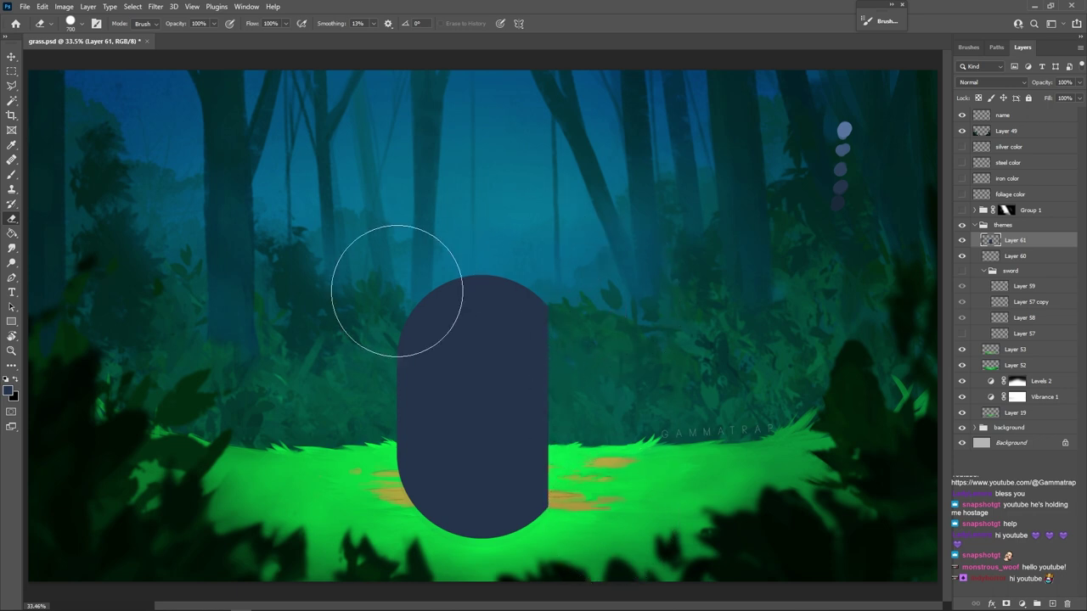
{"action": "left_click_drag", "start_coordinate": [365, 313], "coordinate": [347, 519]}
{"action": "key", "text": "ctrl+z"}
{"action": "key", "text": "ctrl+z"}
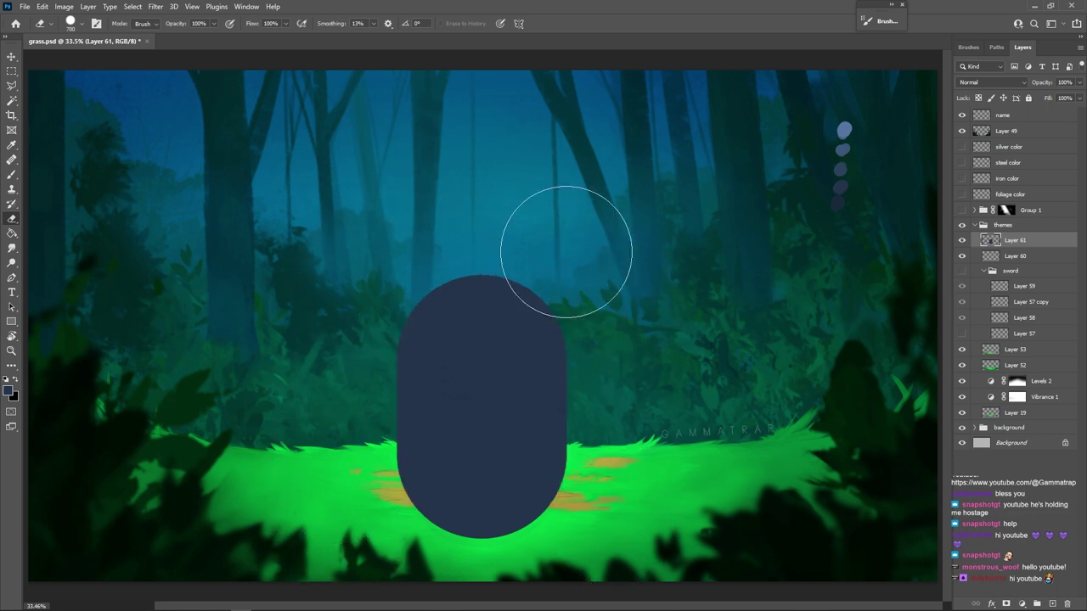
Build the pillar into a Y-shaped silhouette with two curved arms, and carve its edges with a 300 px eraser.
{"action": "key", "text": "bracketleft"}
{"action": "key", "text": "bracketleft"}
{"action": "key", "text": "bracketleft"}
{"action": "key", "text": "bracketleft"}
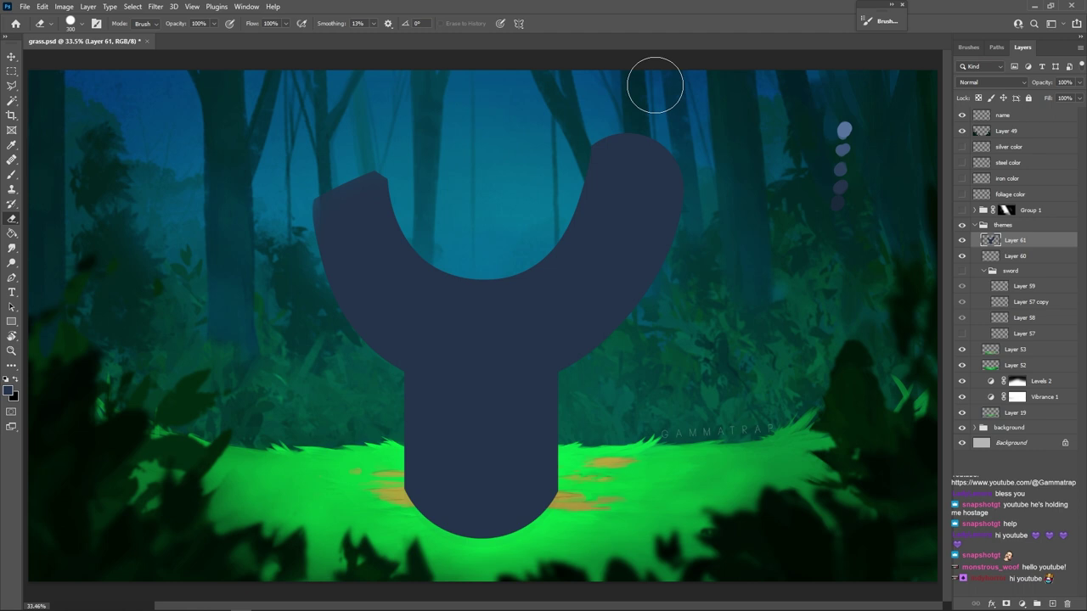
{"action": "key", "text": "b"}
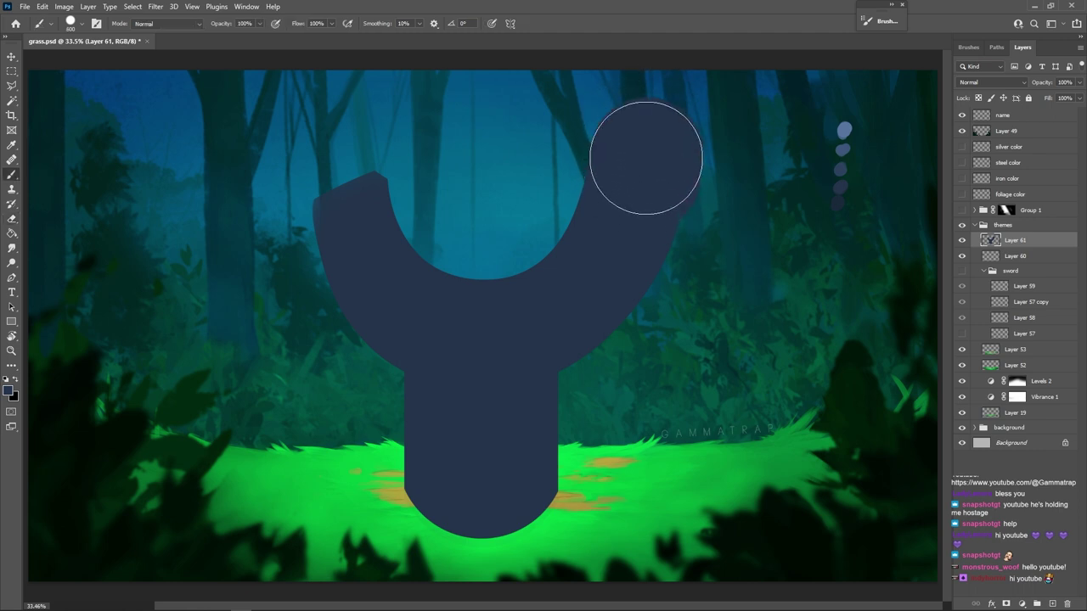
{"action": "key", "text": "e"}
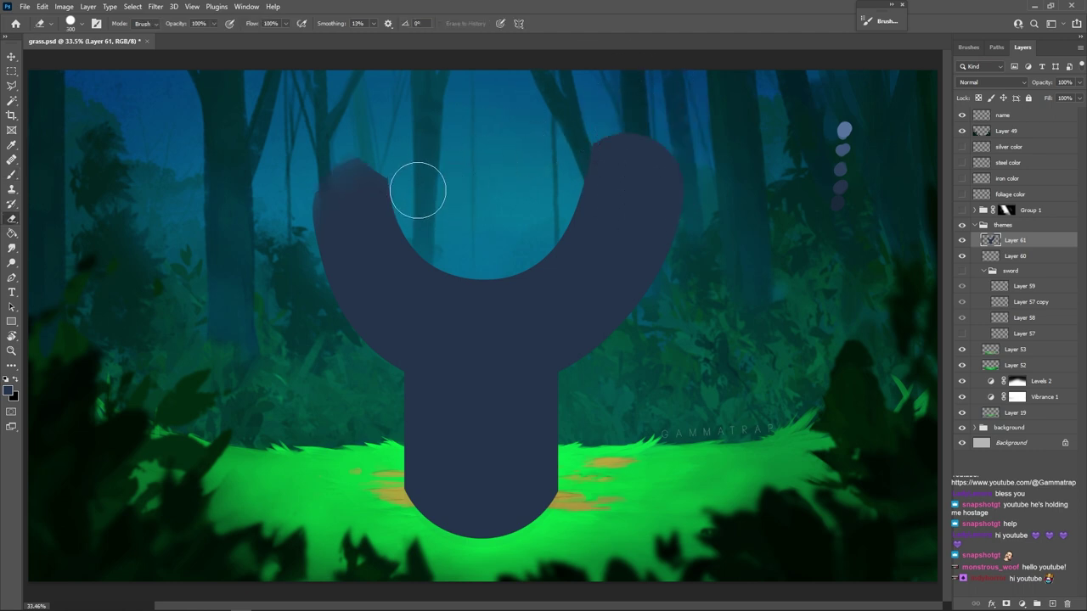
{"action": "key", "text": "ctrl+z"}
{"action": "key", "text": "ctrl+z"}
{"action": "key", "text": "ctrl+z"}
Erase along the arm tips, pillar sides and base to give the silhouette clean angular ends, reducing the eraser to 175 px.
{"action": "mouse_move", "coordinate": [556, 125]}
{"action": "left_mouse_down"}
{"action": "mouse_move", "coordinate": [704, 92]}
{"action": "mouse_move", "coordinate": [641, 100]}
{"action": "left_mouse_up"}
{"action": "left_click_drag", "start_coordinate": [570, 525], "coordinate": [379, 416]}
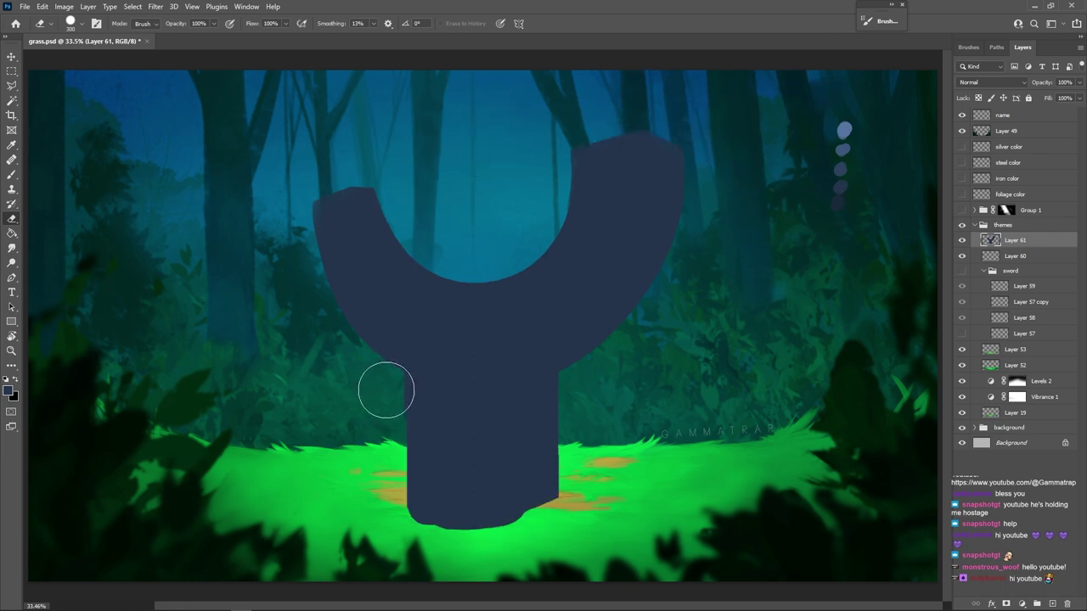
{"action": "key", "text": "bracketleft"}
{"action": "key", "text": "bracketleft"}
{"action": "key", "text": "bracketleft"}
{"action": "mouse_move", "coordinate": [502, 536]}
{"action": "left_mouse_down"}
{"action": "mouse_move", "coordinate": [401, 534]}
{"action": "mouse_move", "coordinate": [522, 530]}
{"action": "left_mouse_up"}
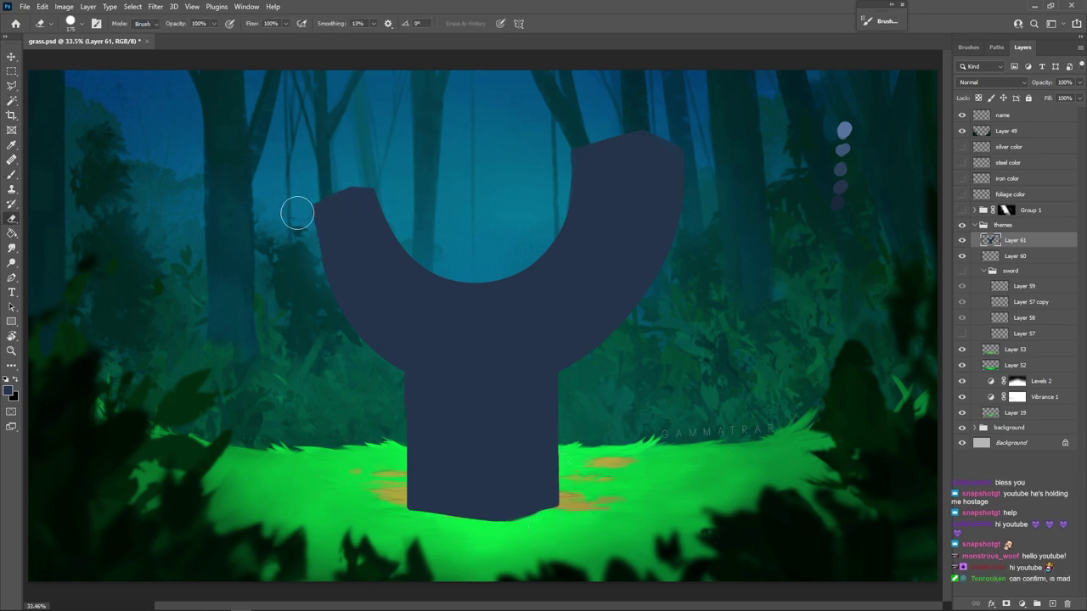
Square off the left arm's tip, then add a new layer clipped to the silhouette.
{"action": "key", "text": "b"}
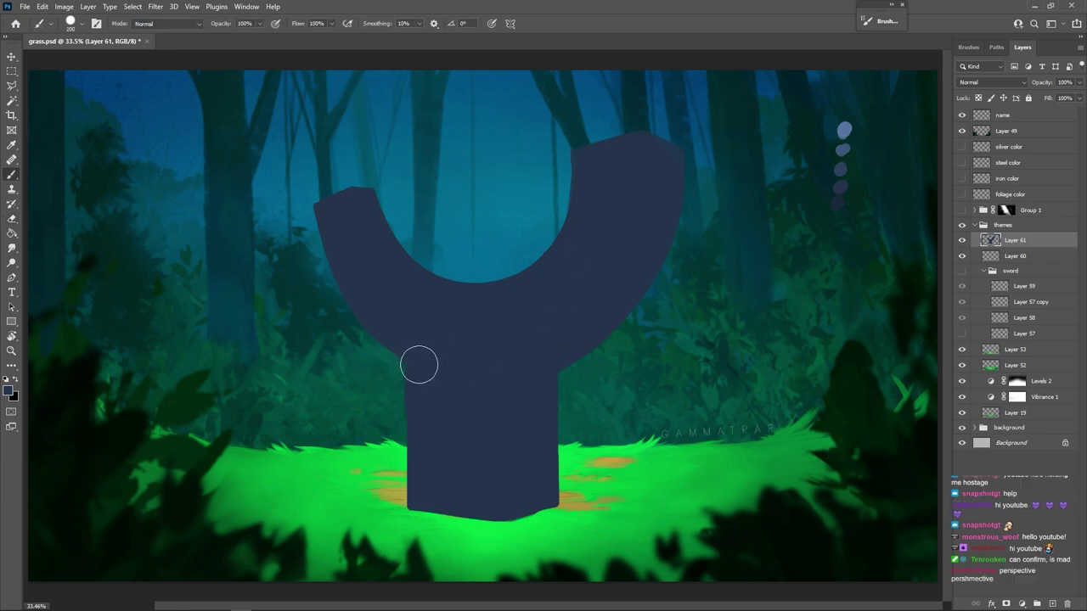
{"action": "key", "text": "ctrl+z"}
{"action": "left_click", "coordinate": [1053, 604]}
{"action": "right_click", "coordinate": [1023, 240]}
{"action": "left_click", "coordinate": [934, 351]}
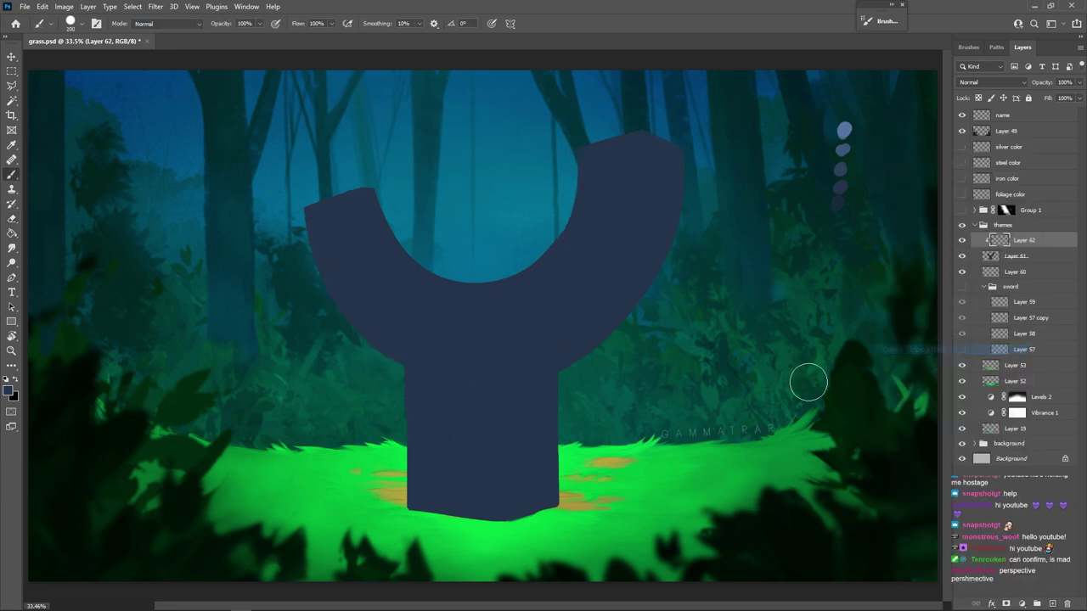
Paint the front faces of the arms and pillar with a lighter blue palette swatch, leaving the side planes dark.
{"action": "left_click", "coordinate": [847, 146], "text": "alt"}
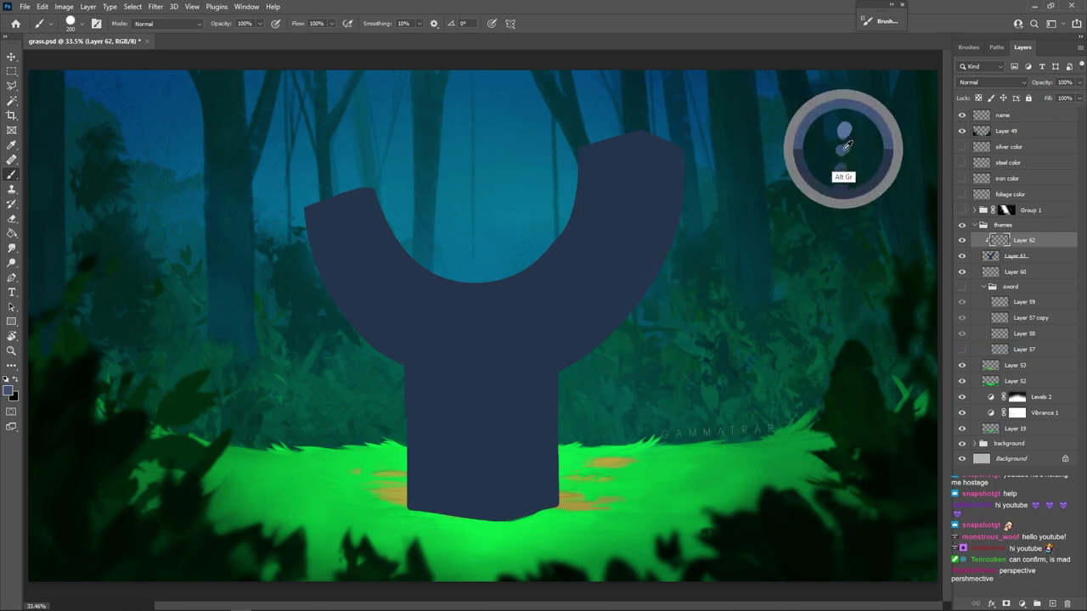
{"action": "key", "text": "bracketright"}
{"action": "key", "text": "bracketright"}
{"action": "key", "text": "bracketright"}
{"action": "key", "text": "bracketright"}
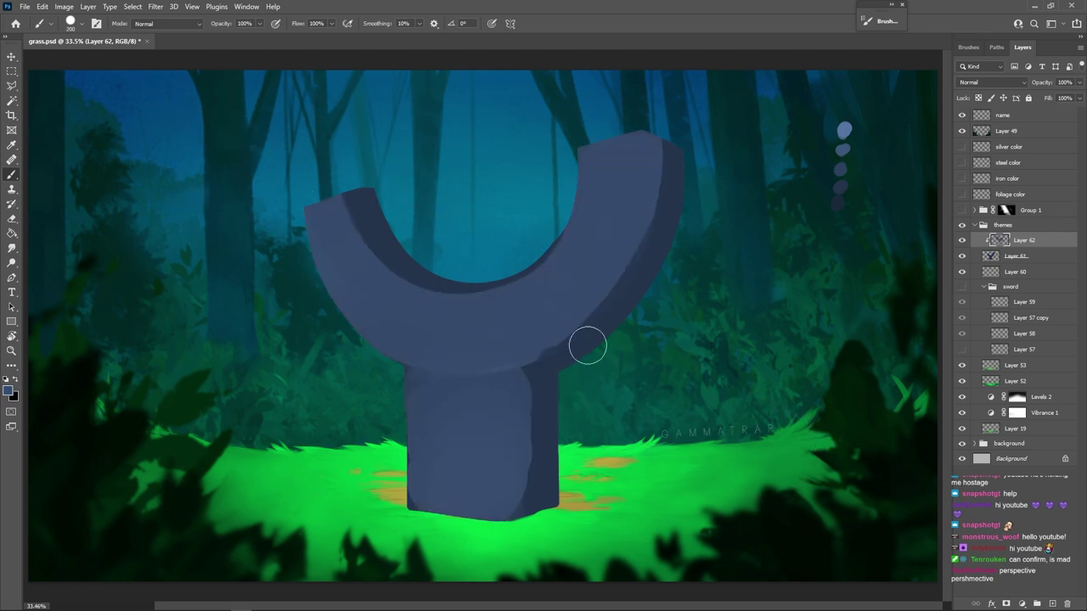
Shade the pillar's front and side planes with overlapping blue strokes, defining the vertical corner and the shadow beneath the arms.
{"action": "key", "text": "bracketleft"}
{"action": "key", "text": "bracketleft"}
{"action": "left_click_drag", "start_coordinate": [530, 442], "coordinate": [411, 444]}
{"action": "left_click_drag", "start_coordinate": [409, 370], "coordinate": [551, 370]}
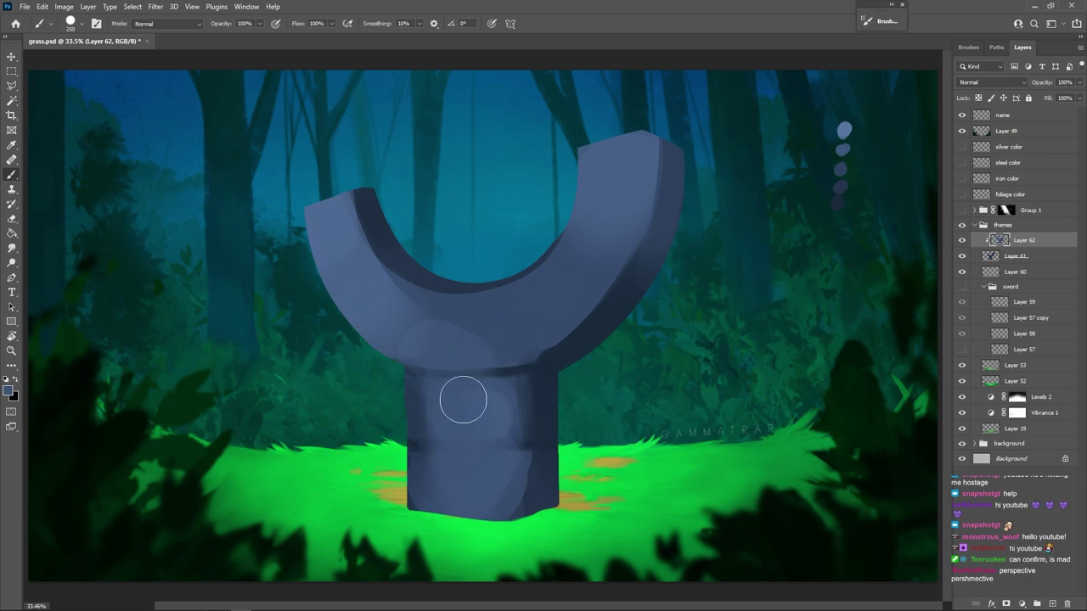
{"action": "left_click_drag", "start_coordinate": [475, 429], "coordinate": [485, 467]}
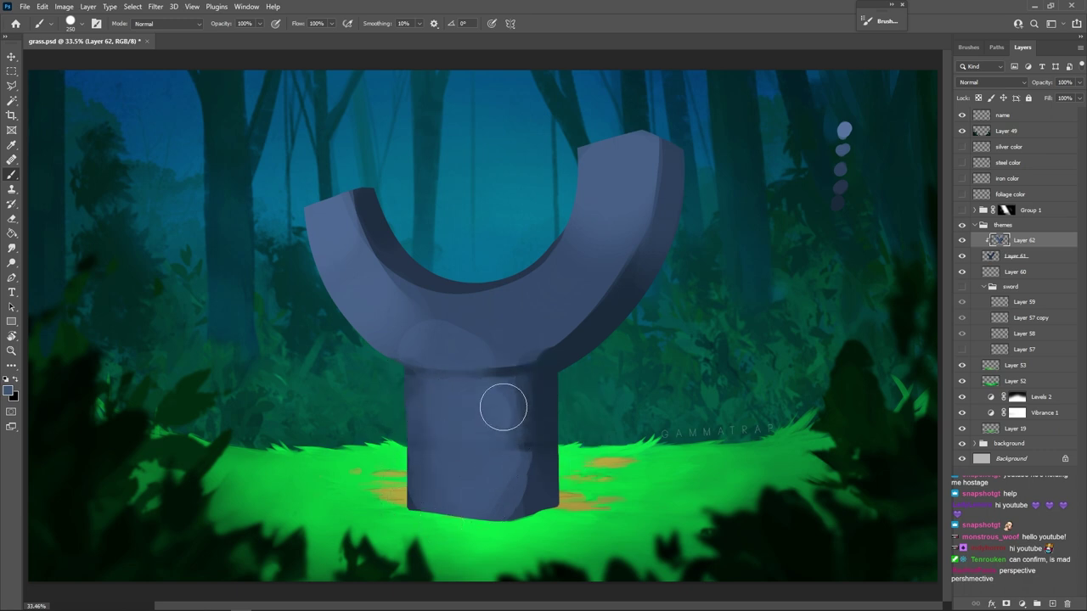
{"action": "left_click_drag", "start_coordinate": [501, 398], "coordinate": [517, 498]}
{"action": "left_click", "coordinate": [537, 435], "text": "alt"}
{"action": "left_click_drag", "start_coordinate": [531, 411], "coordinate": [528, 481]}
{"action": "left_click_drag", "start_coordinate": [501, 436], "coordinate": [528, 404]}
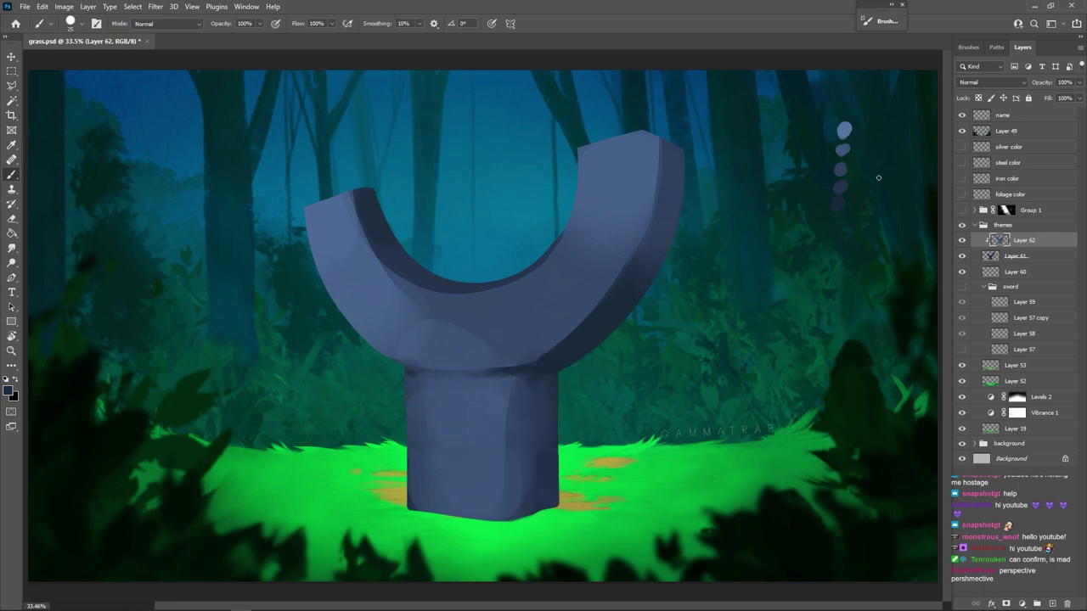
Blend the front face of the curved arms with blue sampled from the right arm, using a 300 px brush.
{"action": "left_click", "coordinate": [838, 204], "text": "alt"}
{"action": "key", "text": "bracketleft"}
{"action": "key", "text": "bracketleft"}
{"action": "key", "text": "bracketleft"}
{"action": "key", "text": "bracketleft"}
{"action": "key", "text": "bracketleft"}
{"action": "key", "text": "bracketleft"}
{"action": "key", "text": "bracketleft"}
{"action": "key", "text": "bracketleft"}
{"action": "key", "text": "bracketleft"}
{"action": "key", "text": "bracketleft"}
{"action": "key", "text": "bracketleft"}
{"action": "key", "text": "bracketleft"}
{"action": "key", "text": "bracketleft"}
{"action": "key", "text": "bracketleft"}
{"action": "key", "text": "bracketleft"}
{"action": "left_click", "coordinate": [613, 222], "text": "alt"}
{"action": "key", "text": "bracketright"}
{"action": "key", "text": "bracketright"}
{"action": "key", "text": "bracketright"}
{"action": "key", "text": "bracketright"}
{"action": "mouse_move", "coordinate": [540, 286]}
{"action": "left_mouse_down"}
{"action": "mouse_move", "coordinate": [510, 316]}
{"action": "mouse_move", "coordinate": [535, 301]}
{"action": "mouse_move", "coordinate": [423, 318]}
{"action": "mouse_move", "coordinate": [480, 322]}
{"action": "mouse_move", "coordinate": [388, 300]}
{"action": "left_mouse_up"}
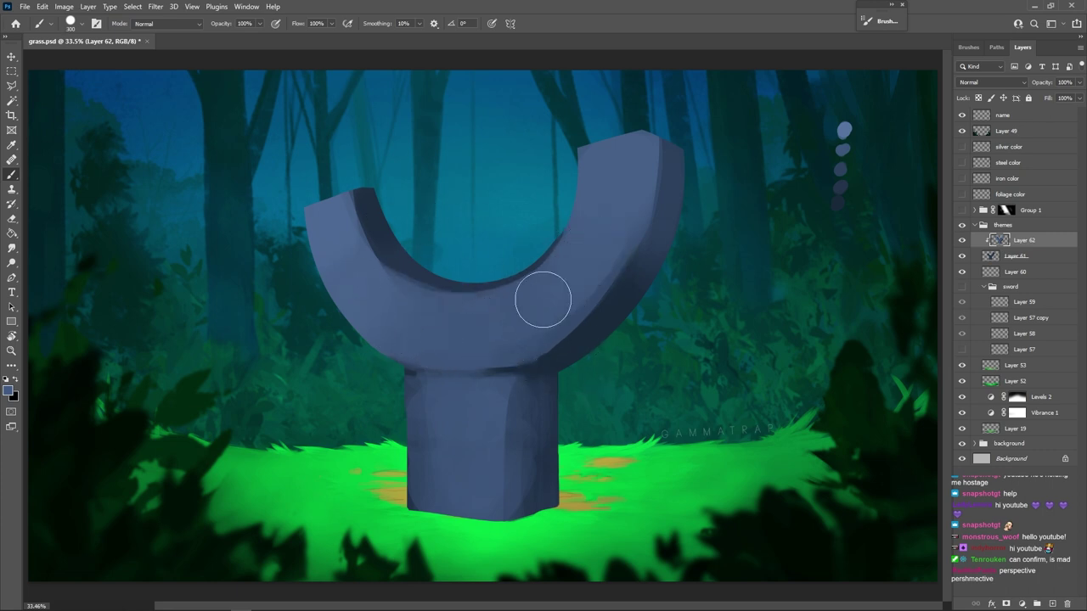
Smooth the shading of the left arm's front face with tones sampled from the arm and the centre of the curve.
{"action": "left_click", "coordinate": [363, 273], "text": "alt"}
{"action": "mouse_move", "coordinate": [366, 286]}
{"action": "left_mouse_down"}
{"action": "mouse_move", "coordinate": [347, 265]}
{"action": "mouse_move", "coordinate": [359, 297]}
{"action": "mouse_move", "coordinate": [321, 201]}
{"action": "left_mouse_up"}
{"action": "left_click", "coordinate": [449, 321], "text": "alt"}
{"action": "mouse_move", "coordinate": [444, 315]}
{"action": "left_mouse_down"}
{"action": "mouse_move", "coordinate": [412, 312]}
{"action": "mouse_move", "coordinate": [351, 272]}
{"action": "mouse_move", "coordinate": [387, 308]}
{"action": "mouse_move", "coordinate": [349, 263]}
{"action": "mouse_move", "coordinate": [380, 298]}
{"action": "left_mouse_up"}
{"action": "left_click", "coordinate": [330, 219], "text": "alt"}
{"action": "mouse_move", "coordinate": [327, 220]}
{"action": "left_mouse_down"}
{"action": "mouse_move", "coordinate": [365, 294]}
{"action": "mouse_move", "coordinate": [439, 318]}
{"action": "mouse_move", "coordinate": [395, 316]}
{"action": "left_mouse_up"}
Paint thin dark grooves across both sides of the pillar at mid-height with a small brush.
{"action": "key", "text": "bracketleft"}
{"action": "key", "text": "bracketleft"}
{"action": "key", "text": "bracketleft"}
{"action": "key", "text": "bracketleft"}
{"action": "key", "text": "bracketleft"}
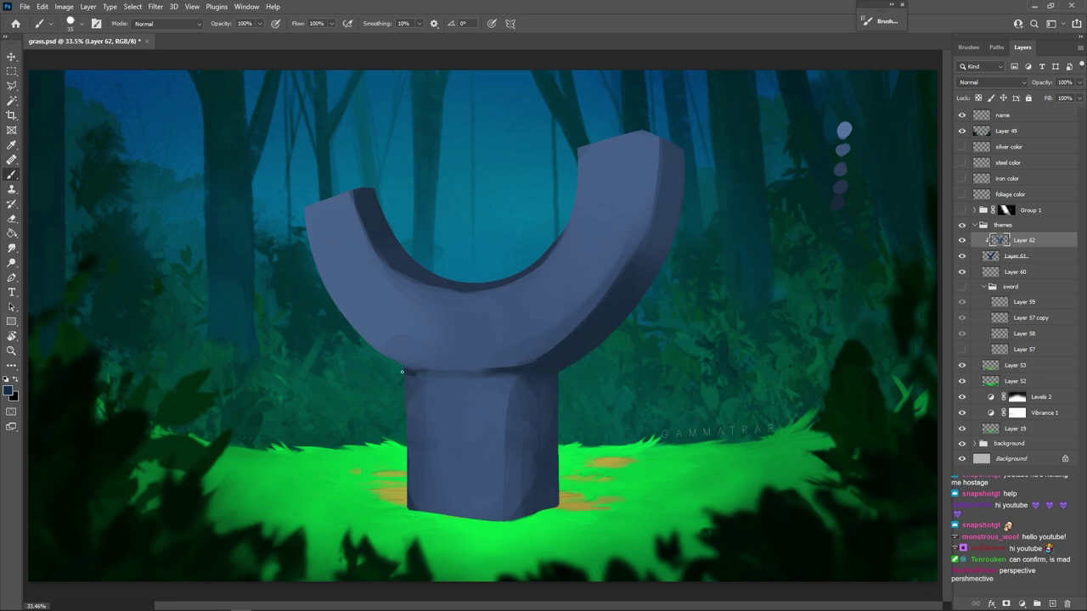
{"action": "left_click_drag", "start_coordinate": [508, 447], "coordinate": [557, 438]}
{"action": "left_click_drag", "start_coordinate": [408, 445], "coordinate": [430, 447]}
Block in two carved faces on the pillar's front with dark eye and mouth shapes, using a 100 px brush.
{"action": "left_click", "coordinate": [548, 455], "text": "alt"}
{"action": "key", "text": "bracketright"}
{"action": "key", "text": "bracketright"}
{"action": "key", "text": "bracketright"}
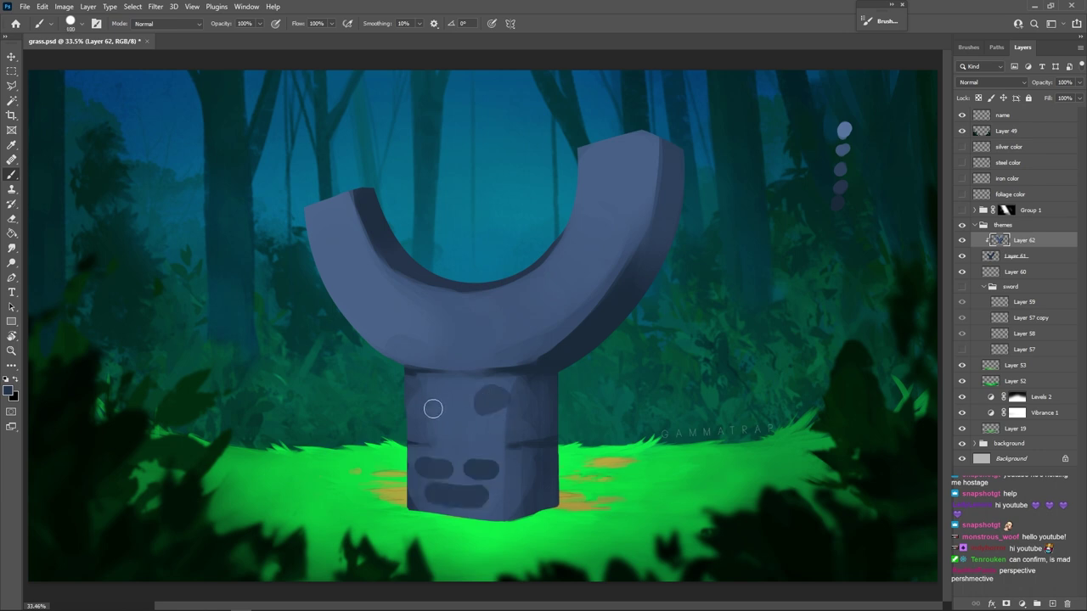
{"action": "left_click_drag", "start_coordinate": [433, 407], "coordinate": [415, 407]}
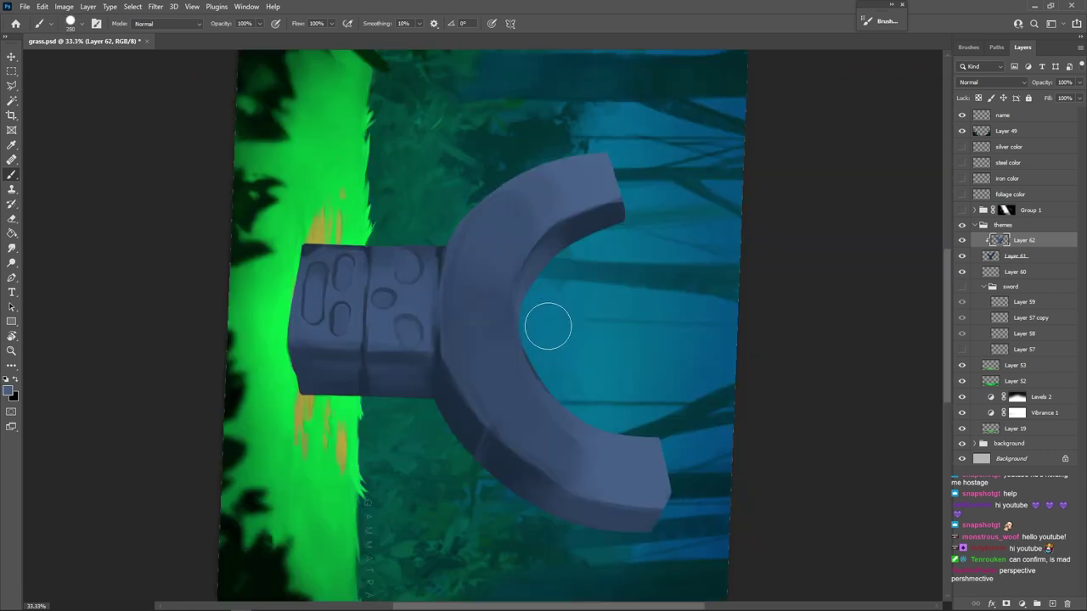
Refine the inner curve of the arms in a rotated view with a 150 px brush, then restore the canvas to upright.
{"action": "key", "text": "bracketleft"}
{"action": "key", "text": "bracketleft"}
{"action": "key", "text": "bracketleft"}
{"action": "mouse_move", "coordinate": [550, 376]}
{"action": "left_mouse_down"}
{"action": "mouse_move", "coordinate": [534, 295]}
{"action": "mouse_move", "coordinate": [573, 245]}
{"action": "left_mouse_up"}
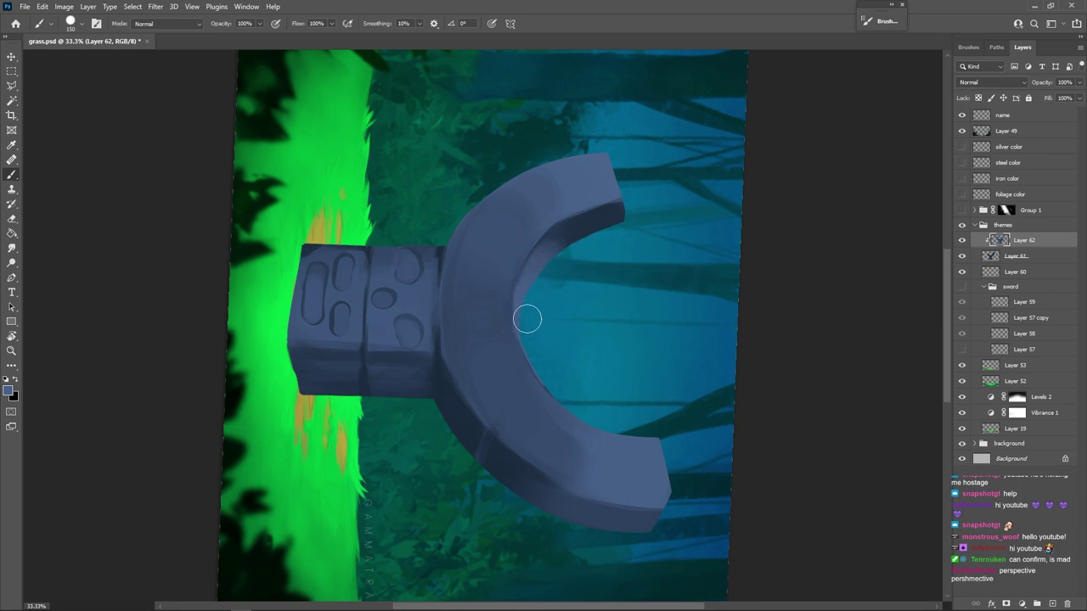
{"action": "left_click_drag", "start_coordinate": [558, 243], "coordinate": [539, 274]}
{"action": "left_click", "coordinate": [575, 235], "text": "alt"}
{"action": "key", "text": "r"}
{"action": "key", "text": "Escape"}
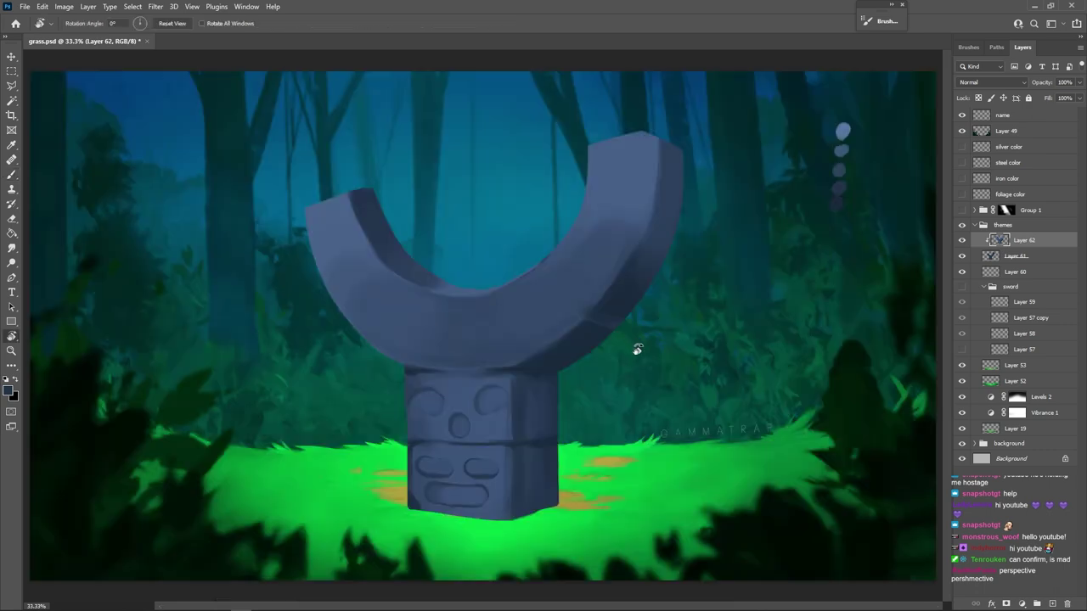
{"action": "key", "text": "b"}
{"action": "left_click", "coordinate": [390, 239], "text": "alt"}
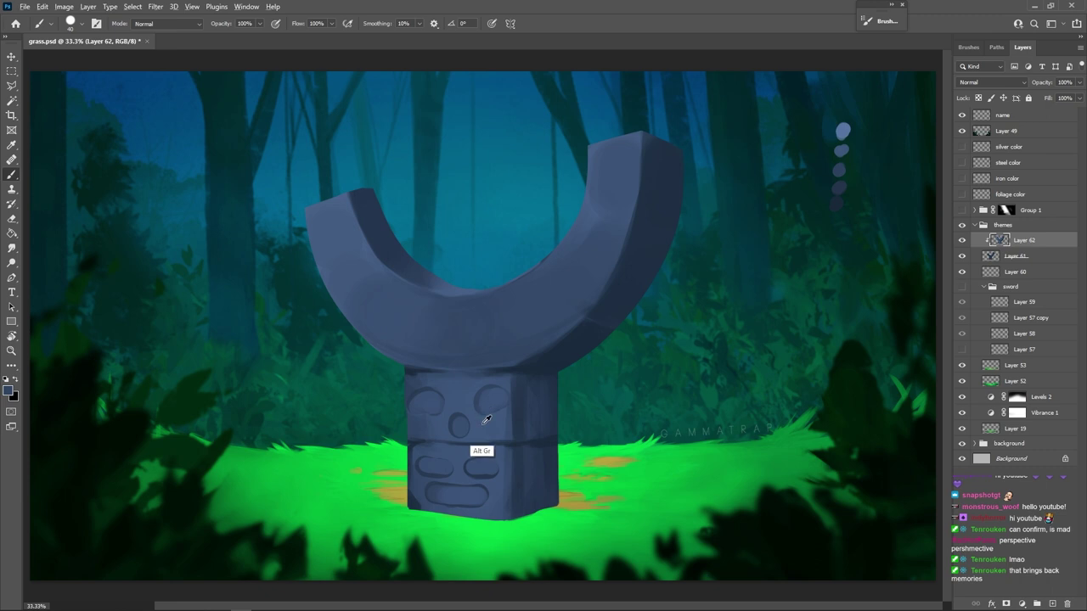
Reshape the carved eyes on the pillar into recessed sockets with tones sampled from the surrounding stone.
{"action": "left_click", "coordinate": [483, 425], "text": "alt"}
{"action": "left_click_drag", "start_coordinate": [494, 388], "coordinate": [477, 409]}
{"action": "left_click_drag", "start_coordinate": [440, 397], "coordinate": [439, 413]}
{"action": "left_click", "coordinate": [445, 410], "text": "alt"}
{"action": "left_click", "coordinate": [417, 393], "text": "alt"}
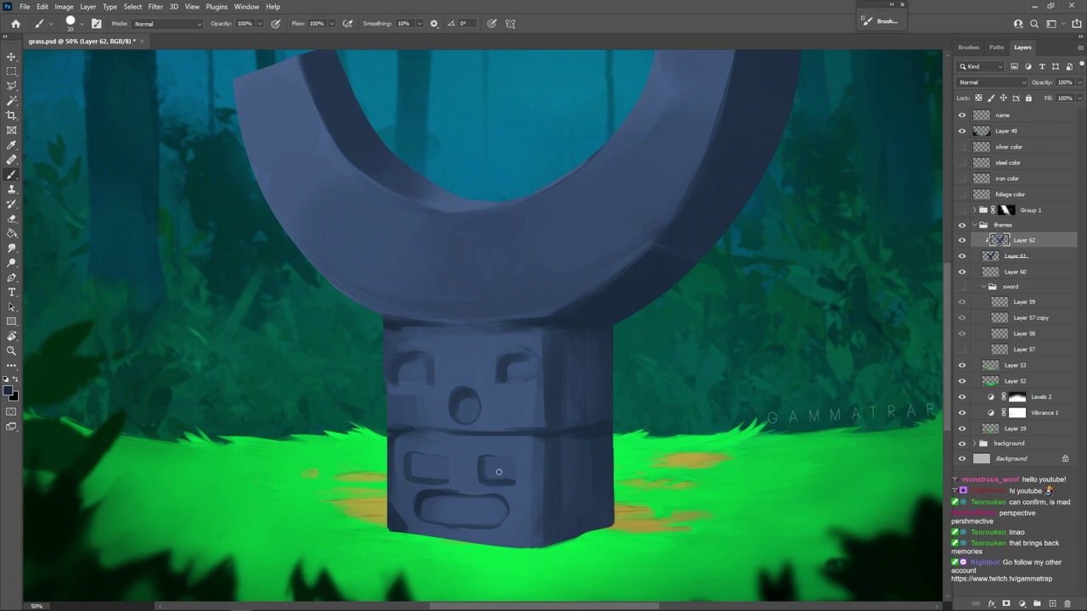
Refine the recessed eyes of the upper carved face with stone tones in a rotated view.
{"action": "key", "text": "r"}
{"action": "left_click_drag", "start_coordinate": [498, 472], "coordinate": [637, 395]}
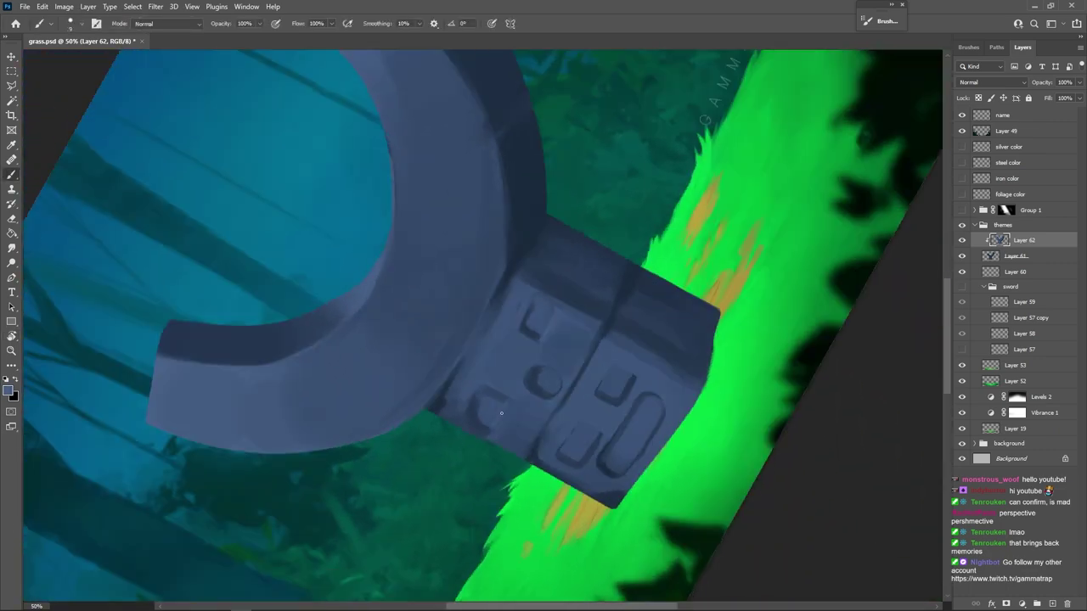
{"action": "key", "text": "r"}
{"action": "key", "text": "Escape"}
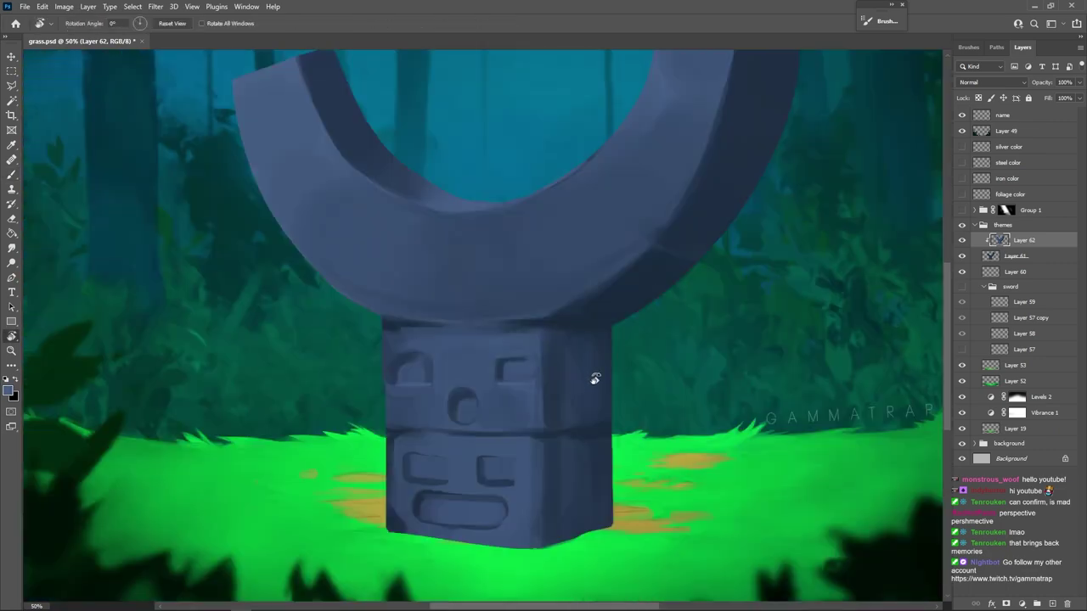
{"action": "key", "text": "b"}
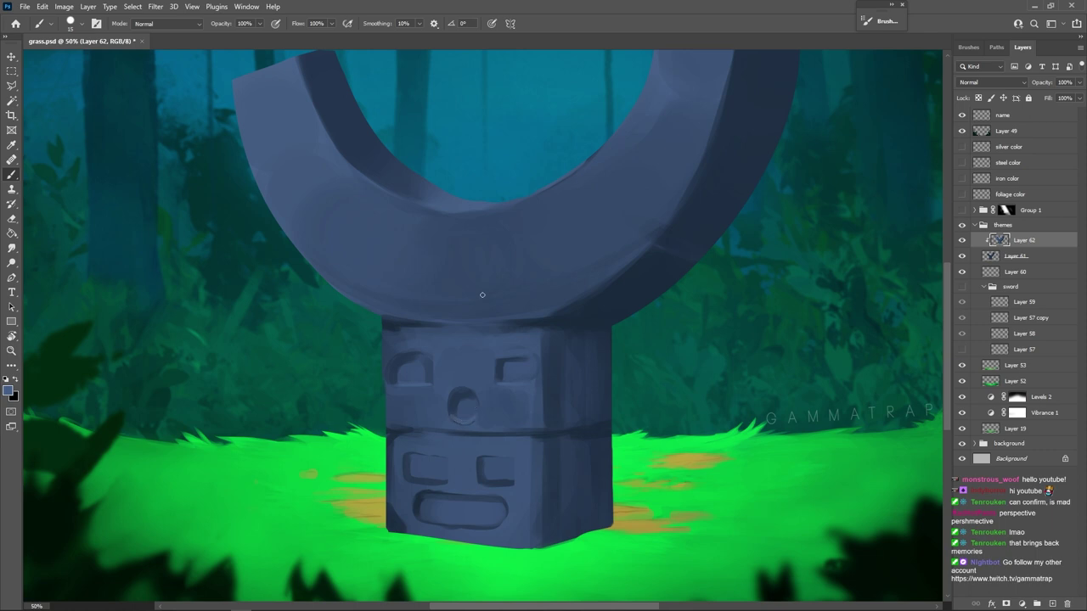
Reshape the upper face's round mouth with tones sampled from the stone around it.
{"action": "left_click", "coordinate": [465, 408], "text": "alt"}
{"action": "left_click_drag", "start_coordinate": [459, 403], "coordinate": [462, 414]}
{"action": "key", "text": "z"}
{"action": "left_click", "coordinate": [551, 511], "text": "alt"}
{"action": "left_click", "coordinate": [551, 511], "text": "alt"}
{"action": "left_click", "coordinate": [552, 510], "text": "alt"}
{"action": "left_click", "coordinate": [550, 492]}
{"action": "left_click", "coordinate": [539, 442]}
{"action": "left_click", "coordinate": [535, 434]}
{"action": "key", "text": "b"}
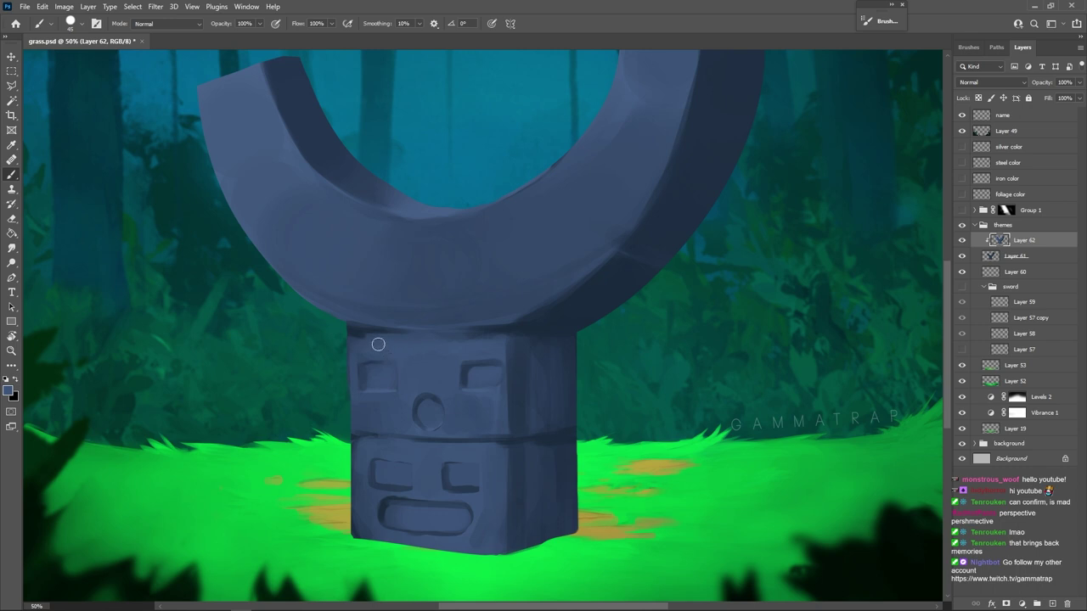
Erase small bits of the totem's outline on Layer 61 to round the block corners and notch the grooves.
{"action": "left_click", "coordinate": [1034, 261]}
{"action": "key", "text": "e"}
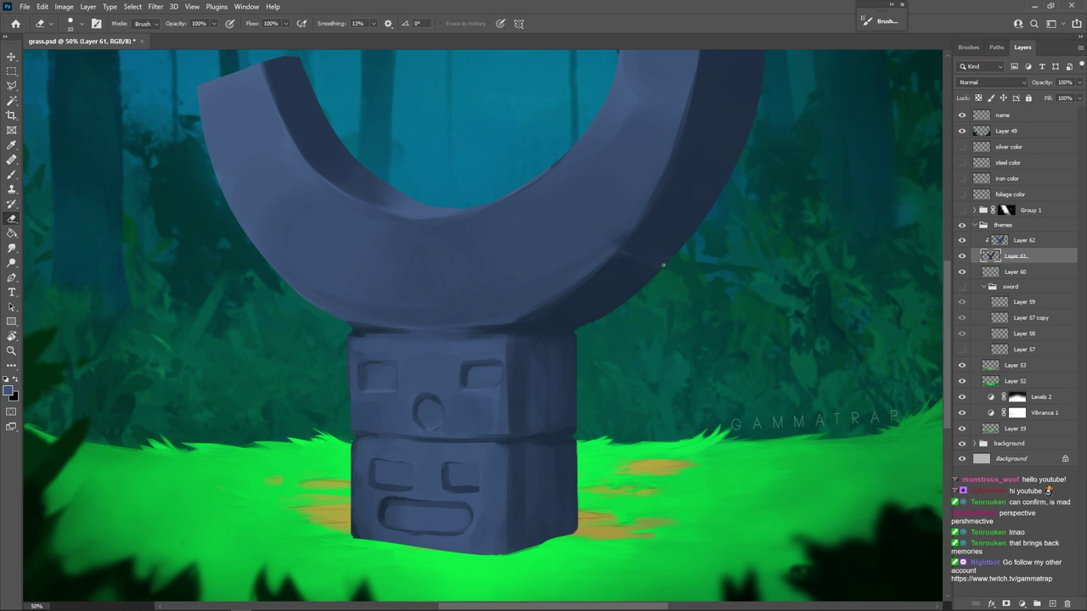
{"action": "left_click_drag", "start_coordinate": [731, 318], "coordinate": [738, 440]}
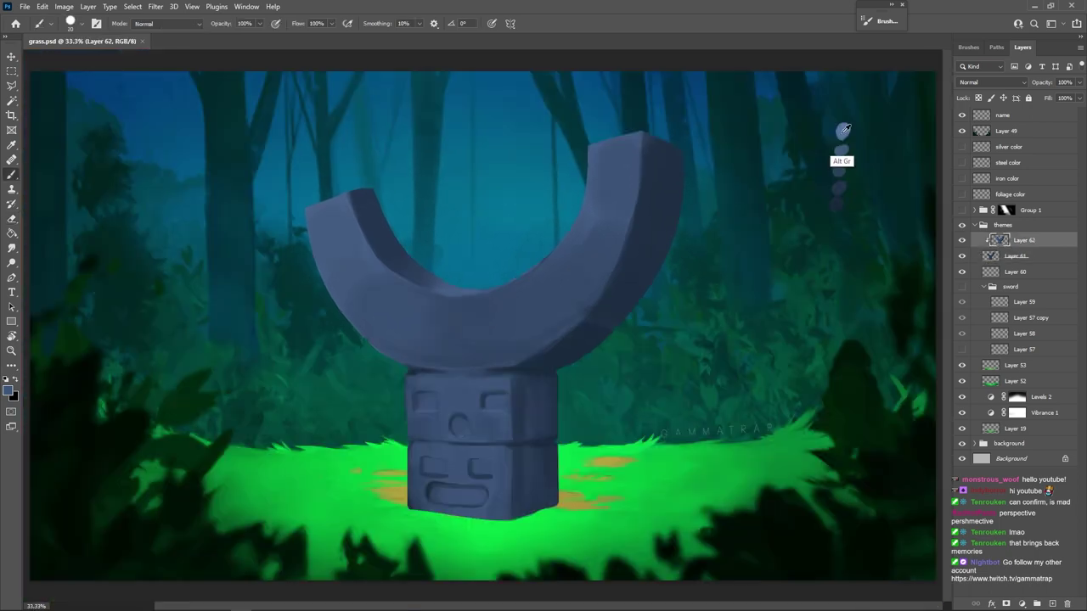
Paint highlights along the pillar's front vertical edge on Layer 62 with the lightest swatch colour.
{"action": "left_click", "coordinate": [843, 130], "text": "alt"}
{"action": "scroll", "coordinate": [523, 366], "scroll_direction": "up", "scroll_amount": 1}
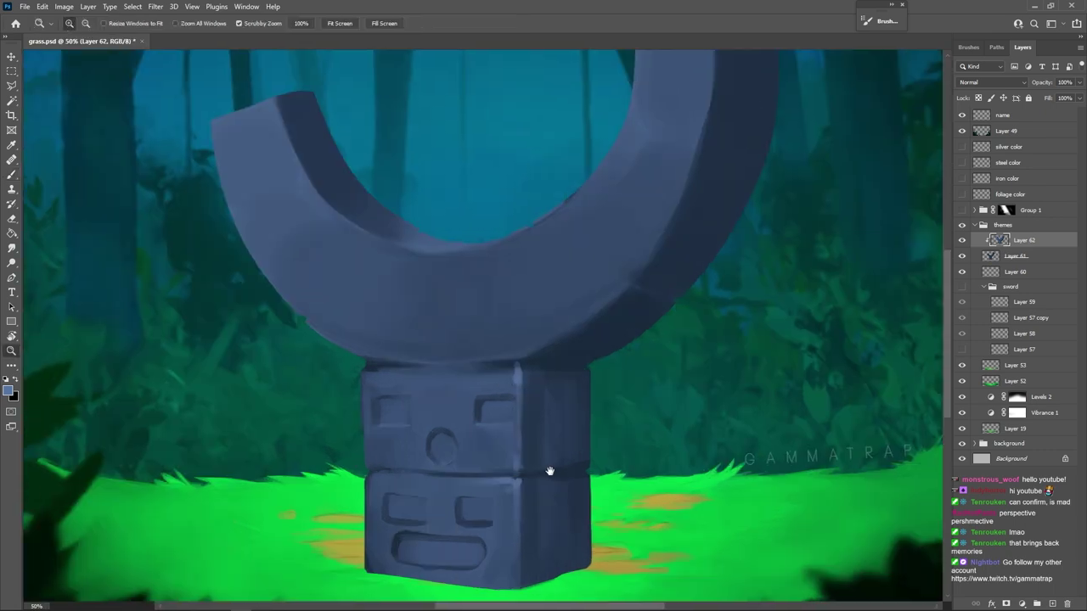
{"action": "key", "text": "bracketleft"}
{"action": "left_click_drag", "start_coordinate": [502, 412], "coordinate": [561, 351]}
Paint dark cracks and chips on the pillar blocks and add teeth in the lower face's mouth.
{"action": "left_click", "coordinate": [593, 433], "text": "alt"}
{"action": "key", "text": "bracketright"}
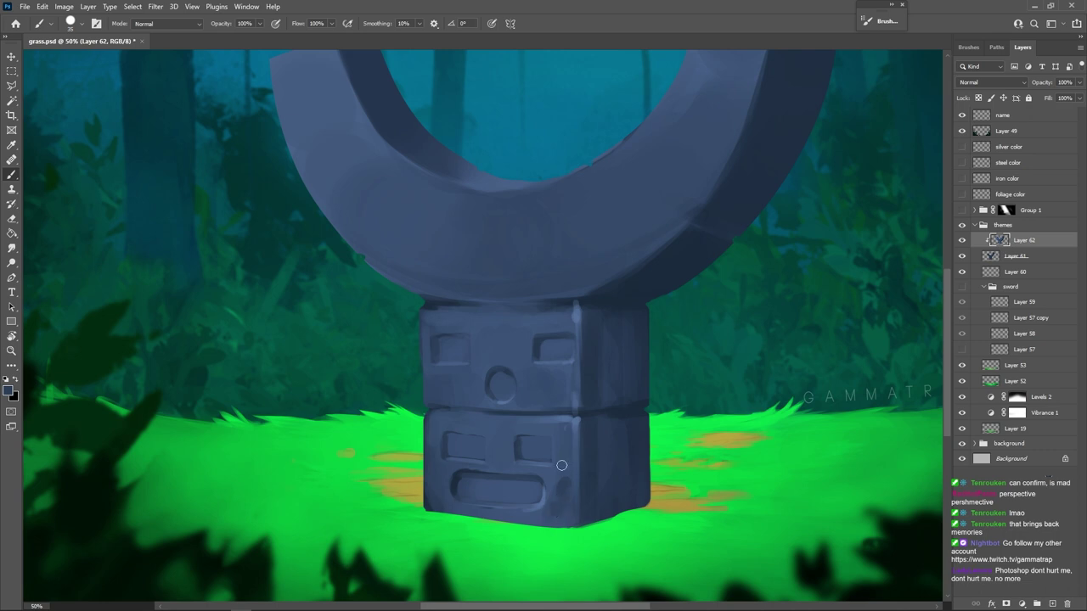
{"action": "left_click", "coordinate": [560, 467], "text": "alt"}
{"action": "left_click_drag", "start_coordinate": [565, 481], "coordinate": [566, 488]}
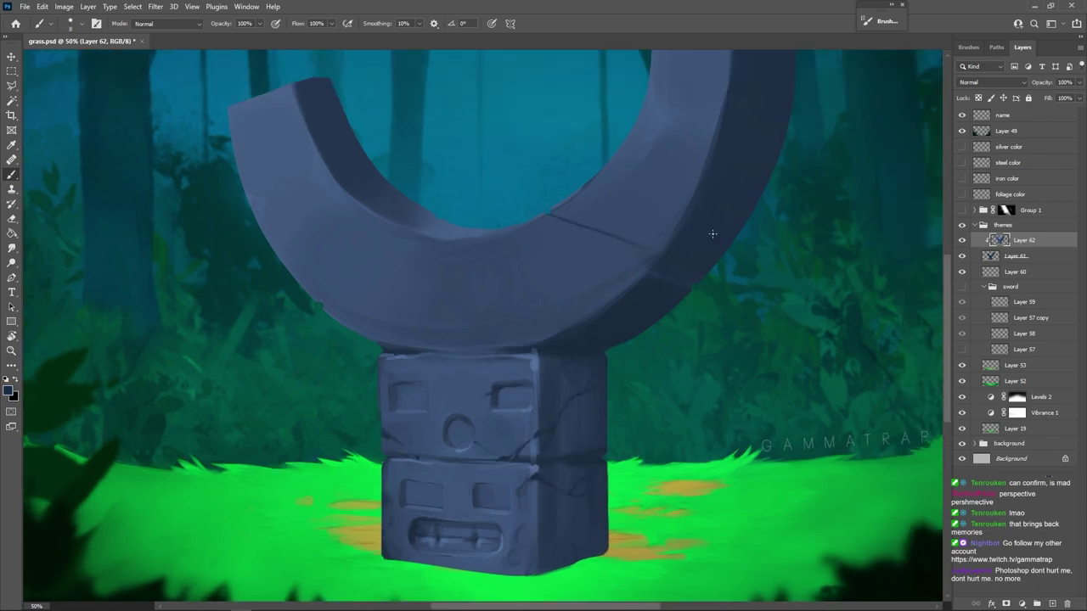
Paint dark seams across both arms of the curve to divide the stone into separate blocks.
{"action": "key", "text": "r"}
{"action": "left_click_drag", "start_coordinate": [721, 280], "coordinate": [637, 509]}
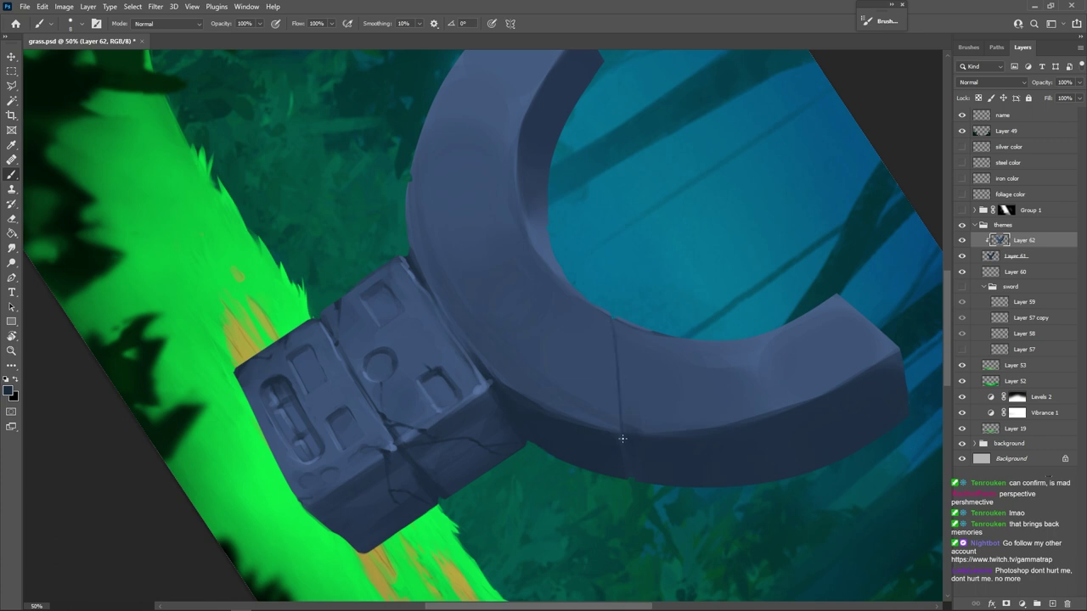
{"action": "left_click_drag", "start_coordinate": [707, 425], "coordinate": [615, 390]}
{"action": "left_click_drag", "start_coordinate": [516, 286], "coordinate": [530, 376]}
{"action": "key", "text": "ctrl+z"}
{"action": "key", "text": "r"}
{"action": "left_click_drag", "start_coordinate": [769, 281], "coordinate": [770, 308]}
{"action": "left_click_drag", "start_coordinate": [525, 292], "coordinate": [532, 433]}
{"action": "key", "text": "r"}
{"action": "mouse_move", "coordinate": [684, 382]}
{"action": "left_mouse_down"}
{"action": "mouse_move", "coordinate": [694, 340]}
{"action": "mouse_move", "coordinate": [597, 155]}
{"action": "left_mouse_up"}
{"action": "left_click_drag", "start_coordinate": [652, 326], "coordinate": [707, 363]}
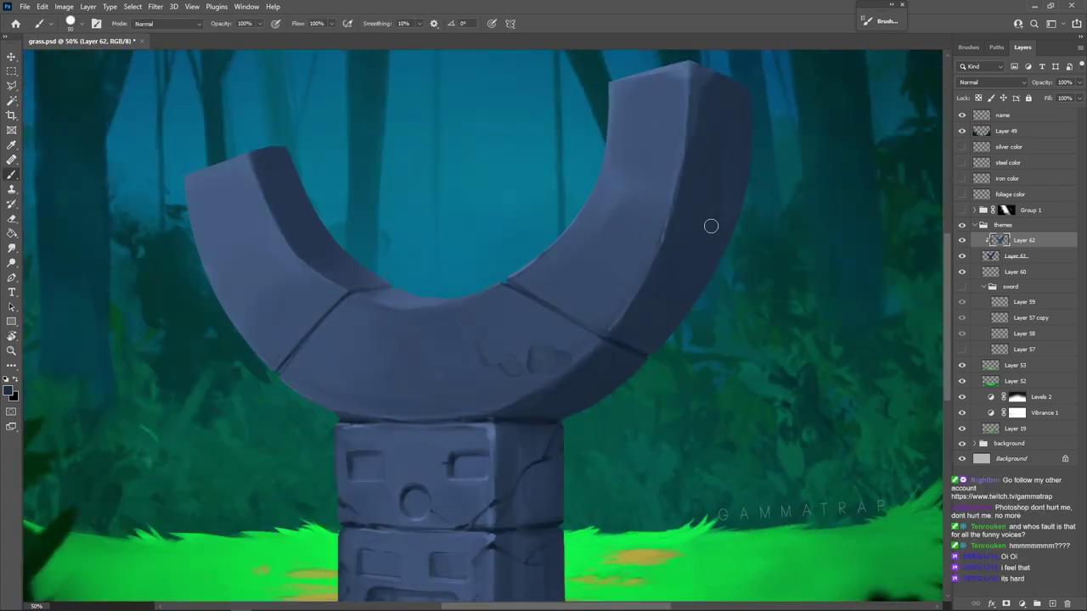
Blend the right arm's planes and the top of the centre block with sampled stone tones, using a 50 px brush.
{"action": "left_click", "coordinate": [630, 272], "text": "alt"}
{"action": "mouse_move", "coordinate": [639, 313]}
{"action": "left_mouse_down"}
{"action": "mouse_move", "coordinate": [653, 281]}
{"action": "mouse_move", "coordinate": [650, 330]}
{"action": "mouse_move", "coordinate": [661, 272]}
{"action": "mouse_move", "coordinate": [662, 341]}
{"action": "mouse_move", "coordinate": [671, 291]}
{"action": "mouse_move", "coordinate": [654, 294]}
{"action": "left_mouse_up"}
{"action": "left_click", "coordinate": [664, 321], "text": "alt"}
{"action": "key", "text": "alt"}
{"action": "left_click", "coordinate": [557, 367], "text": "alt"}
{"action": "key", "text": "space"}
{"action": "mouse_move", "coordinate": [608, 395]}
{"action": "left_mouse_down"}
{"action": "mouse_move", "coordinate": [657, 323]}
{"action": "mouse_move", "coordinate": [617, 392]}
{"action": "left_mouse_up"}
{"action": "left_click_drag", "start_coordinate": [555, 366], "coordinate": [550, 356]}
{"action": "left_click", "coordinate": [512, 314], "text": "alt"}
{"action": "left_click", "coordinate": [446, 312], "text": "alt"}
{"action": "left_click_drag", "start_coordinate": [472, 308], "coordinate": [373, 308]}
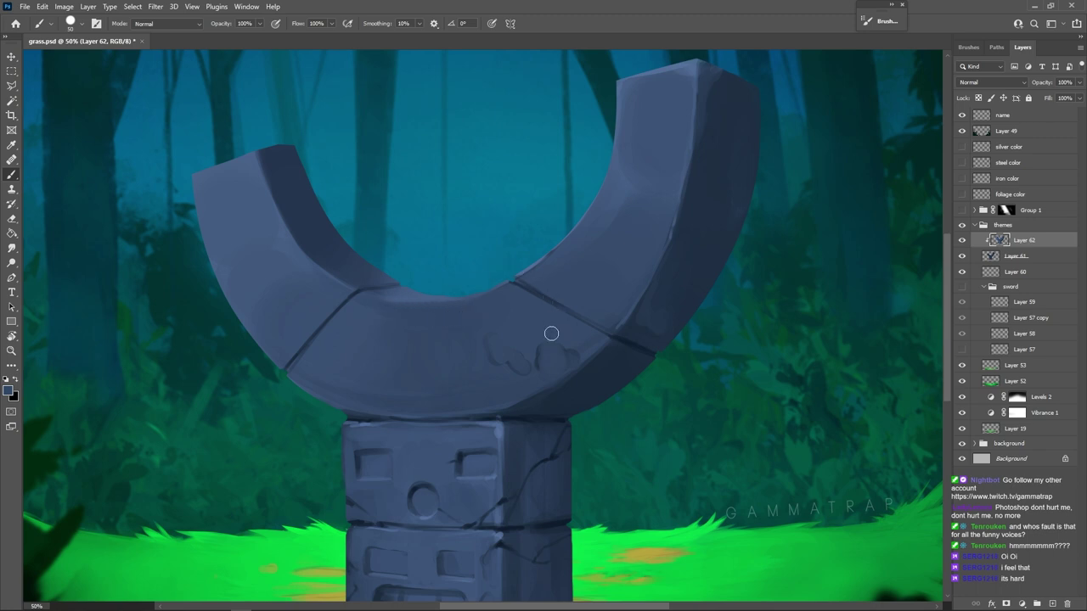
Even out the shading across the curve's centre block with repeatedly sampled mid and dark blue-grey tones.
{"action": "left_click", "coordinate": [485, 303], "text": "alt"}
{"action": "left_click", "coordinate": [446, 364], "text": "alt"}
{"action": "left_click", "coordinate": [394, 337], "text": "alt"}
{"action": "left_click", "coordinate": [452, 361], "text": "alt"}
{"action": "left_click", "coordinate": [456, 347], "text": "alt"}
{"action": "left_click", "coordinate": [374, 363], "text": "alt"}
{"action": "left_click", "coordinate": [459, 290], "text": "alt"}
{"action": "left_click", "coordinate": [442, 421], "text": "alt"}
{"action": "left_click", "coordinate": [458, 303], "text": "alt"}
{"action": "left_click", "coordinate": [465, 363], "text": "alt"}
{"action": "left_click", "coordinate": [447, 360], "text": "alt"}
{"action": "left_click", "coordinate": [449, 357], "text": "alt"}
{"action": "left_click_drag", "start_coordinate": [479, 334], "coordinate": [433, 339]}
{"action": "left_click", "coordinate": [522, 357]}
{"action": "left_click", "coordinate": [458, 319], "text": "alt"}
{"action": "left_click", "coordinate": [349, 377]}
Paint a weathered light patch on the front of the right arm with a 60 px brush.
{"action": "left_click", "coordinate": [619, 190], "text": "alt"}
{"action": "left_click_drag", "start_coordinate": [621, 205], "coordinate": [626, 274]}
{"action": "left_click", "coordinate": [633, 254]}
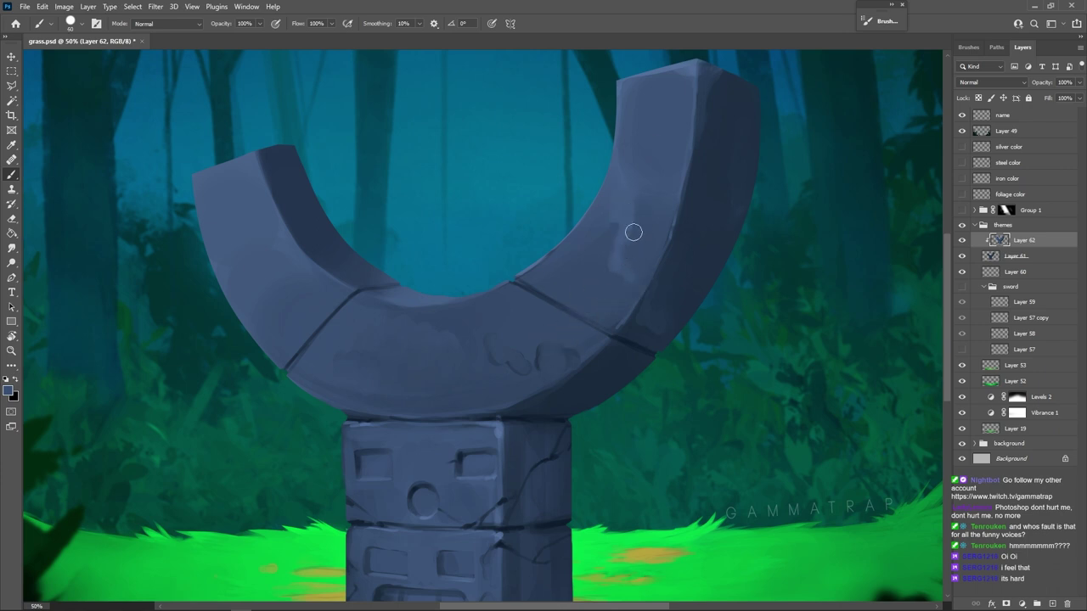
{"action": "left_click", "coordinate": [624, 248], "text": "alt"}
{"action": "left_click_drag", "start_coordinate": [623, 264], "coordinate": [635, 274]}
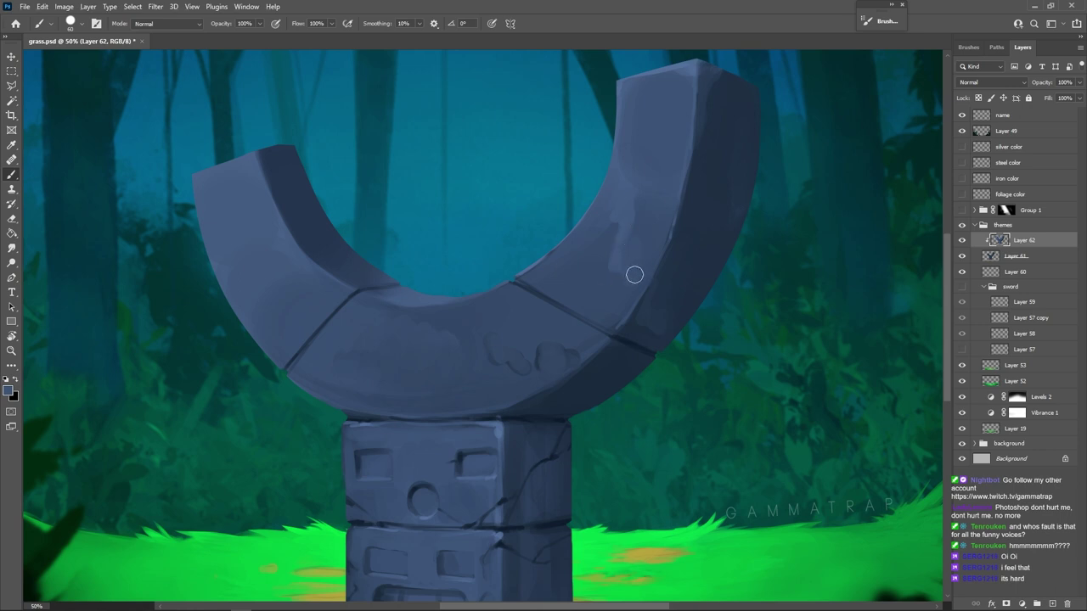
{"action": "left_click", "coordinate": [644, 227], "text": "alt"}
{"action": "mouse_move", "coordinate": [669, 417]}
{"action": "left_mouse_down"}
{"action": "mouse_move", "coordinate": [693, 357]}
{"action": "mouse_move", "coordinate": [652, 375]}
{"action": "left_mouse_up"}
Paint over the scribbled marks on the centre block and touch up the right arm with a 35 px brush.
{"action": "left_click", "coordinate": [456, 301], "text": "alt"}
{"action": "key", "text": "bracketleft"}
{"action": "key", "text": "bracketleft"}
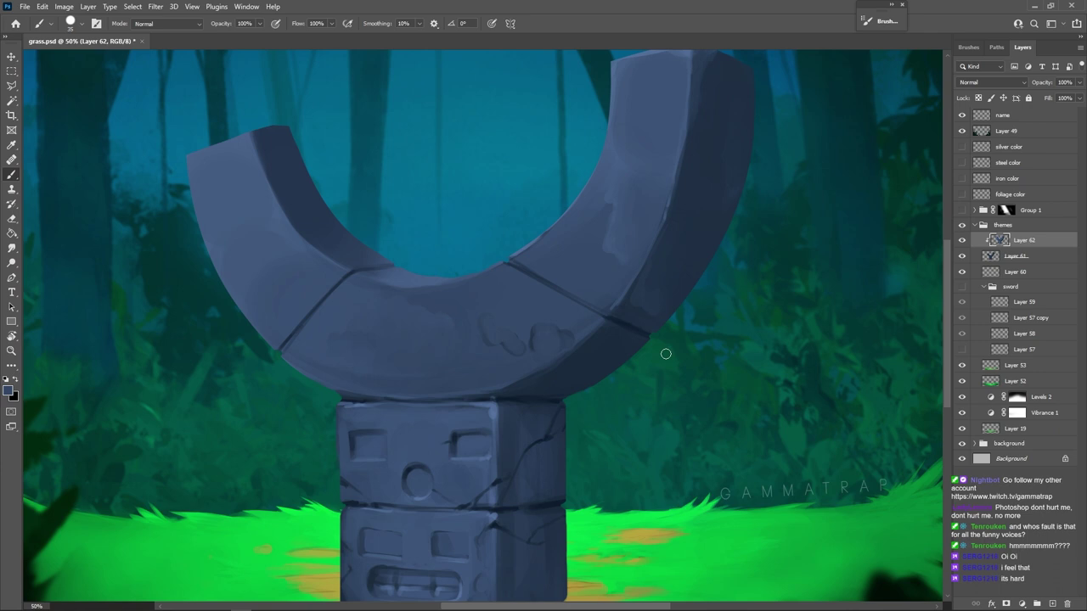
{"action": "left_click_drag", "start_coordinate": [688, 385], "coordinate": [679, 418]}
{"action": "left_click", "coordinate": [510, 344], "text": "alt"}
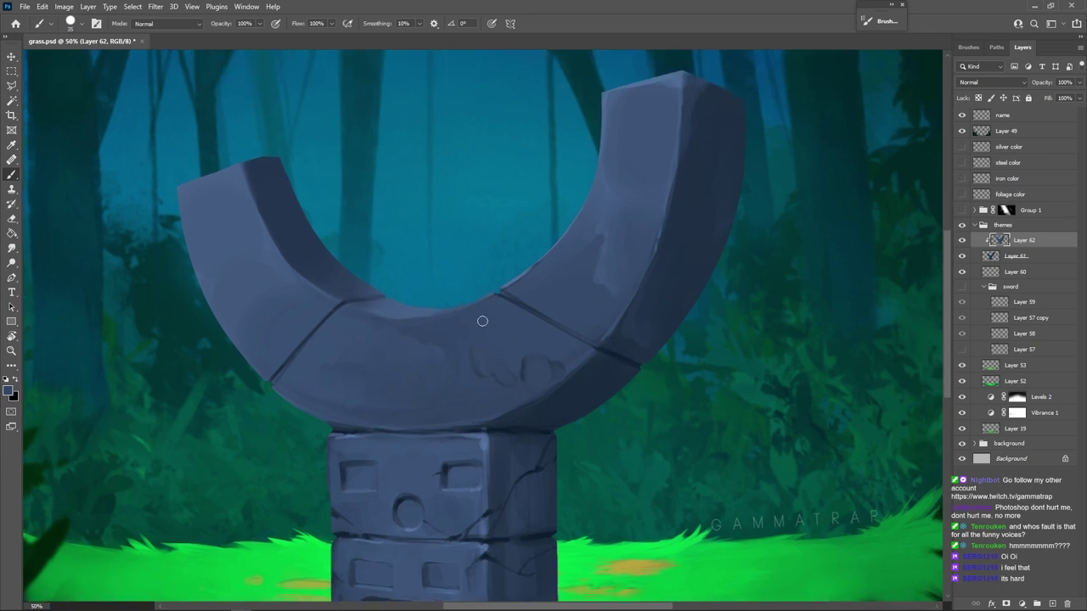
{"action": "left_click", "coordinate": [434, 344], "text": "alt"}
{"action": "left_click_drag", "start_coordinate": [506, 356], "coordinate": [499, 376]}
{"action": "left_click", "coordinate": [413, 338], "text": "alt"}
{"action": "left_click", "coordinate": [642, 214], "text": "alt"}
{"action": "left_click", "coordinate": [606, 216], "text": "alt"}
{"action": "left_click_drag", "start_coordinate": [535, 376], "coordinate": [557, 356]}
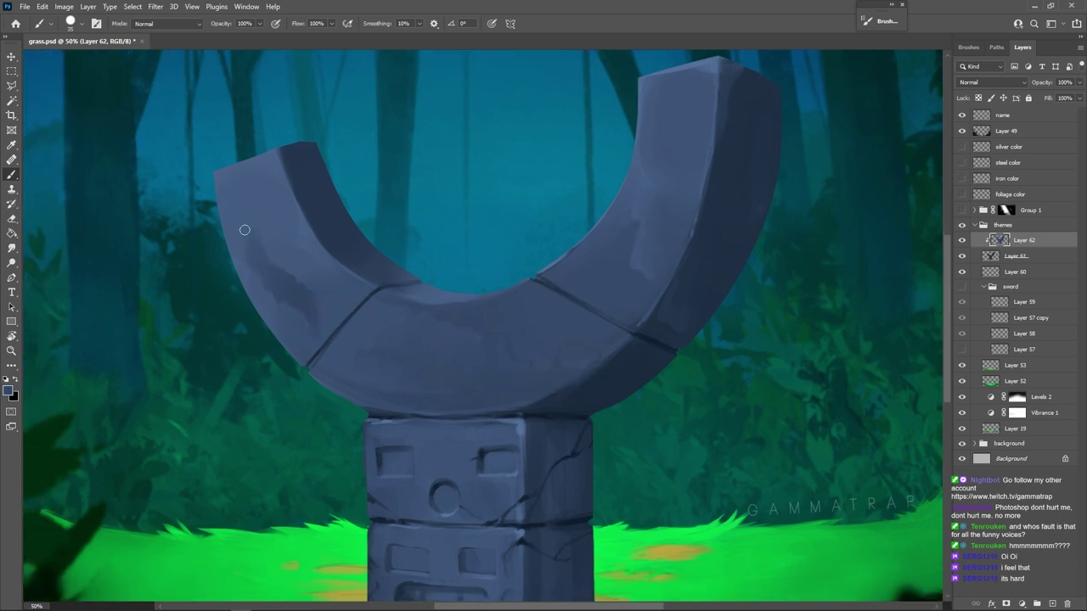
Blend the dark weathered patch on the left arm into the surrounding stone with a 70 px brush.
{"action": "key", "text": "]"}
{"action": "key", "text": "]"}
{"action": "key", "text": "]"}
{"action": "left_click", "coordinate": [302, 310], "text": "alt"}
{"action": "mouse_move", "coordinate": [303, 311]}
{"action": "left_mouse_down"}
{"action": "mouse_move", "coordinate": [268, 280]}
{"action": "mouse_move", "coordinate": [276, 309]}
{"action": "mouse_move", "coordinate": [264, 292]}
{"action": "mouse_move", "coordinate": [242, 235]}
{"action": "left_mouse_up"}
{"action": "left_click", "coordinate": [241, 271], "text": "alt"}
{"action": "mouse_move", "coordinate": [246, 279]}
{"action": "left_mouse_down"}
{"action": "mouse_move", "coordinate": [278, 326]}
{"action": "mouse_move", "coordinate": [304, 297]}
{"action": "mouse_move", "coordinate": [242, 230]}
{"action": "left_mouse_up"}
{"action": "left_click", "coordinate": [307, 312], "text": "alt"}
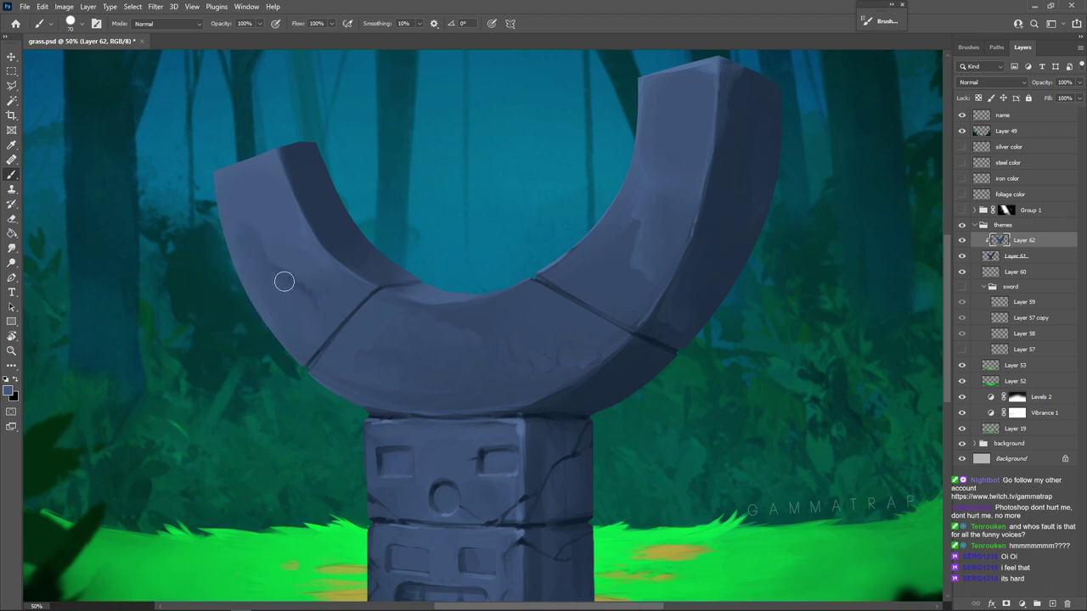
Refine the left arm's weathered patch with a 50 px brush and save the file.
{"action": "left_click", "coordinate": [305, 311], "text": "alt"}
{"action": "key", "text": "bracketleft"}
{"action": "key", "text": "bracketleft"}
{"action": "left_click_drag", "start_coordinate": [269, 253], "coordinate": [276, 256]}
{"action": "key", "text": "ctrl+s"}
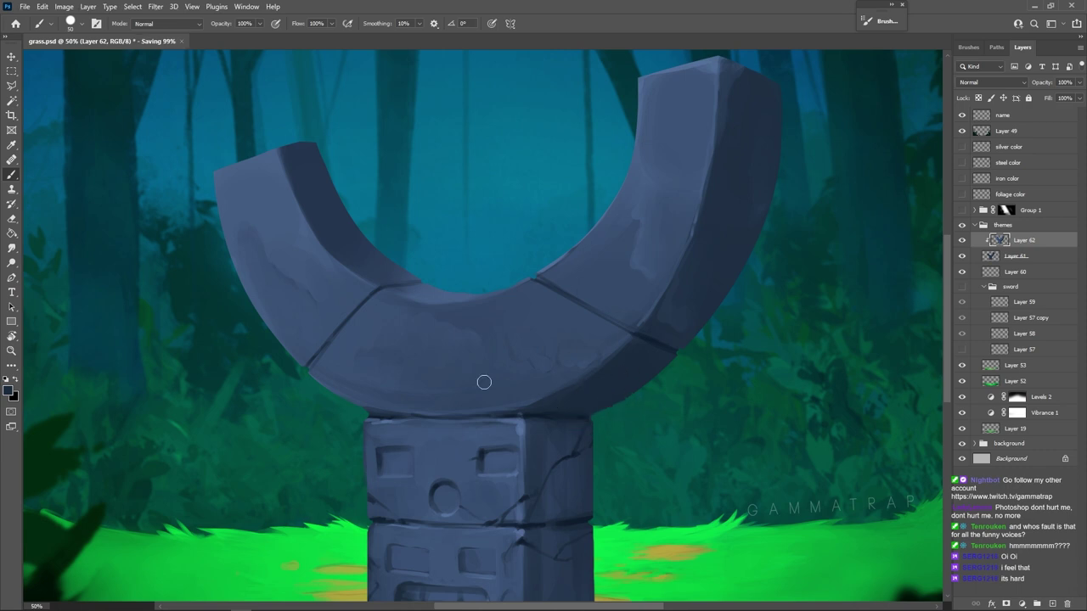
Shade the pillar's side face and front corner with tones sampled from the stone, using a 50 px brush.
{"action": "left_click", "coordinate": [366, 388], "text": "alt"}
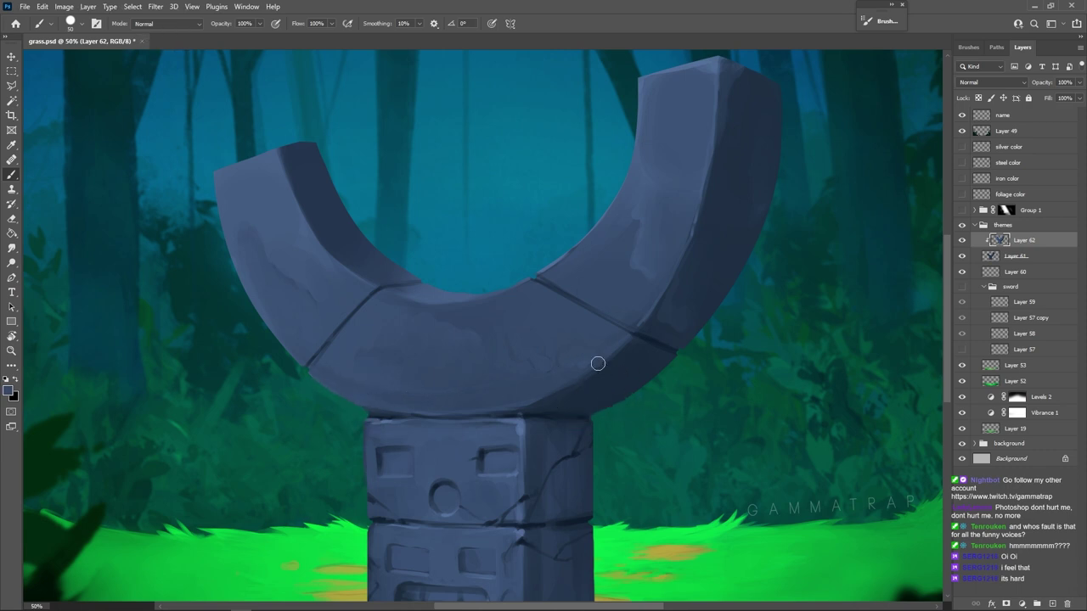
{"action": "scroll", "coordinate": [616, 387], "scroll_direction": "down", "scroll_amount": 2}
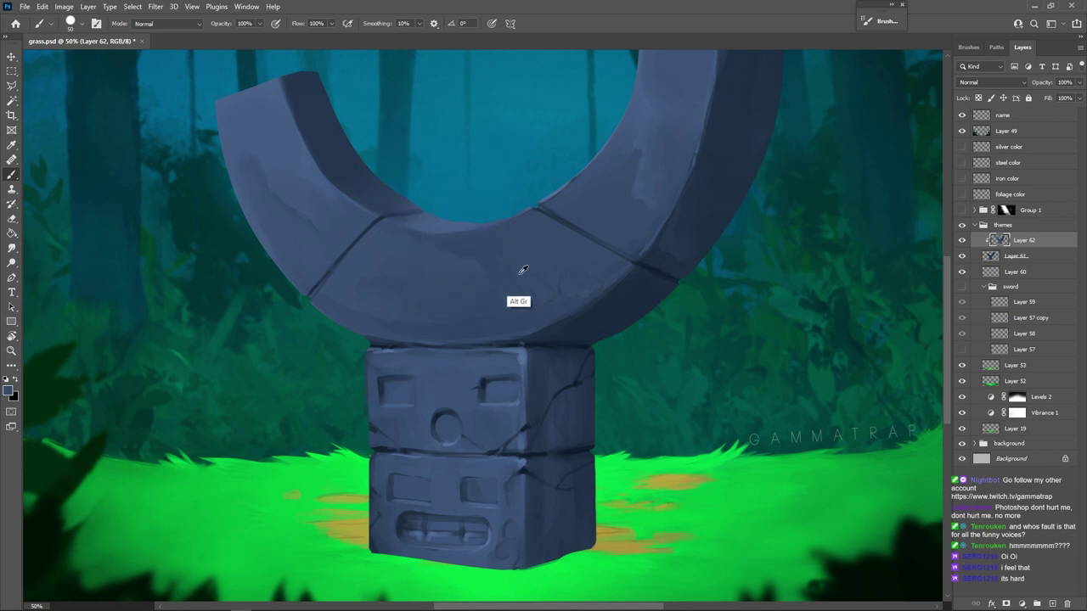
{"action": "left_click", "coordinate": [459, 262], "text": "alt"}
{"action": "left_click", "coordinate": [580, 399], "text": "alt"}
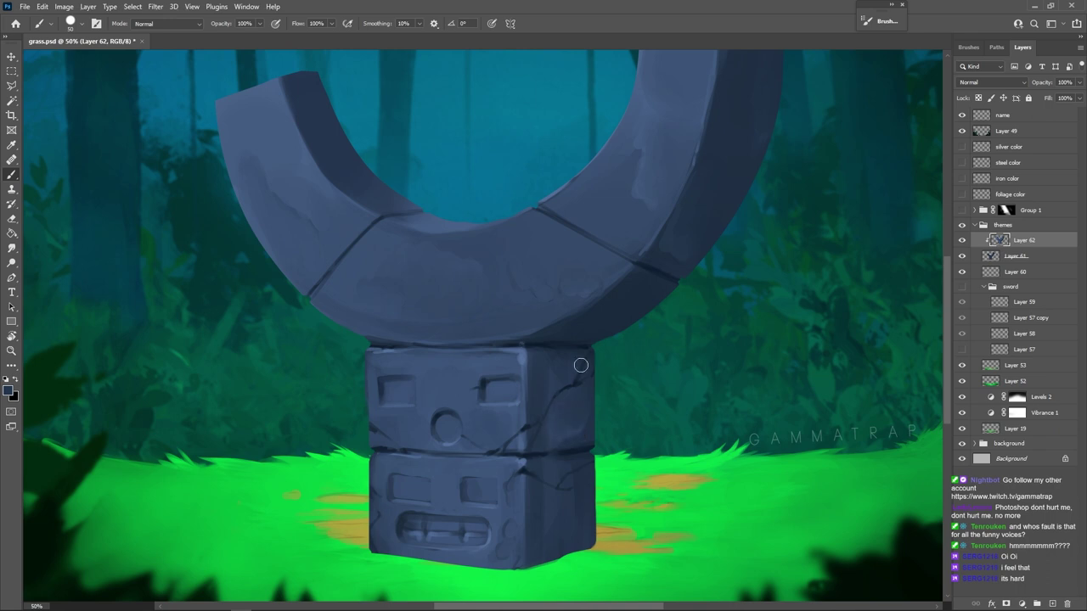
{"action": "left_click", "coordinate": [563, 381], "text": "alt"}
{"action": "left_click", "coordinate": [539, 360], "text": "alt"}
{"action": "left_click", "coordinate": [538, 381], "text": "alt"}
{"action": "left_click", "coordinate": [520, 351], "text": "alt"}
{"action": "left_click_drag", "start_coordinate": [544, 365], "coordinate": [546, 379]}
{"action": "left_click_drag", "start_coordinate": [567, 498], "coordinate": [551, 551]}
Paint a thin dark crack across the upper end of the left arm with a 10 px brush.
{"action": "key", "text": "bracketleft"}
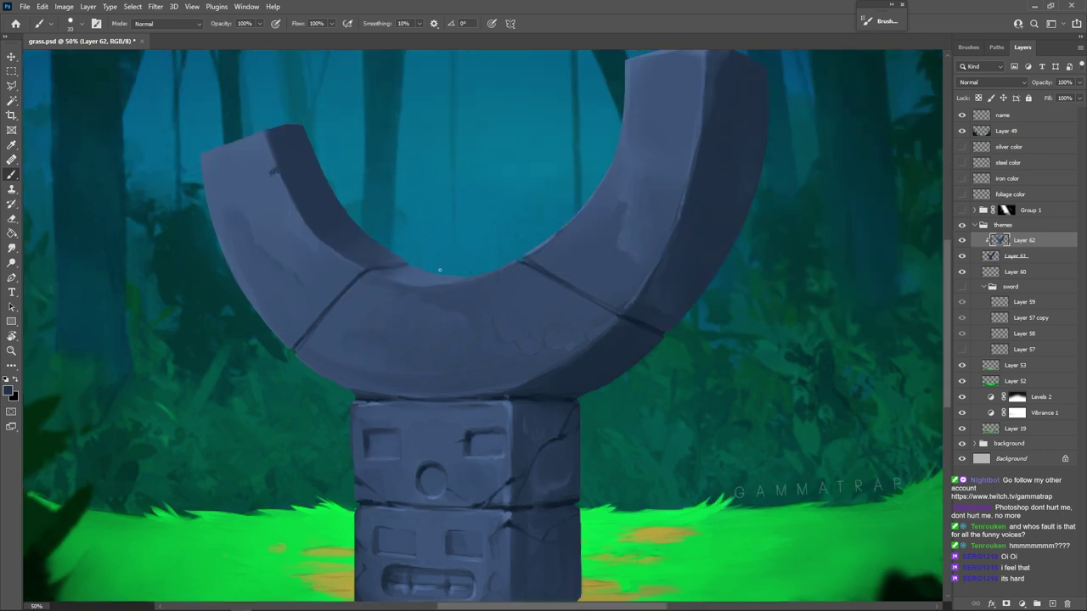
{"action": "left_click", "coordinate": [529, 397], "text": "alt"}
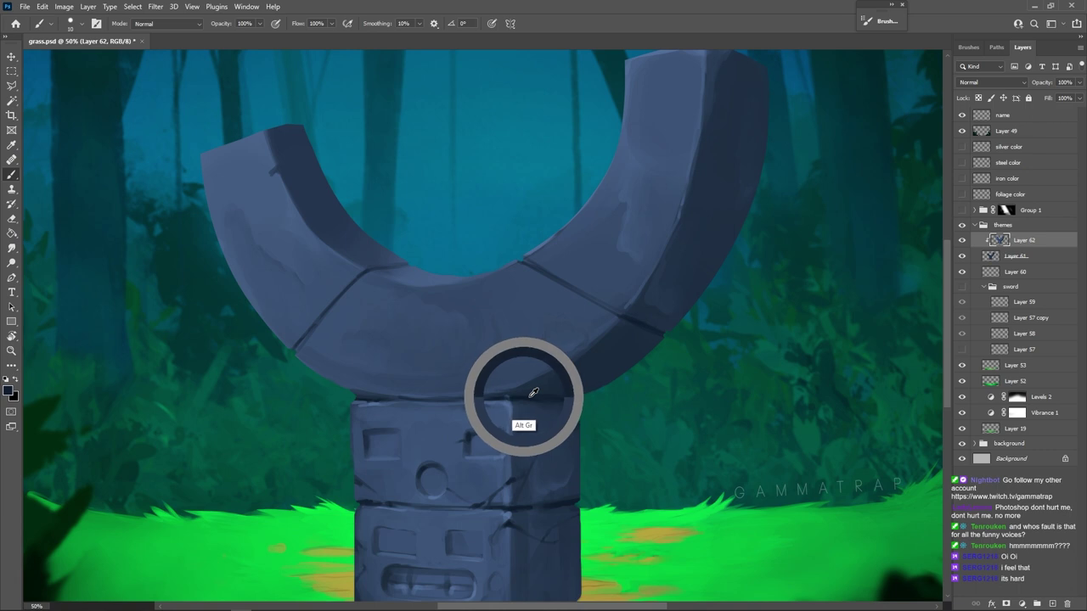
{"action": "key", "text": "bracketleft"}
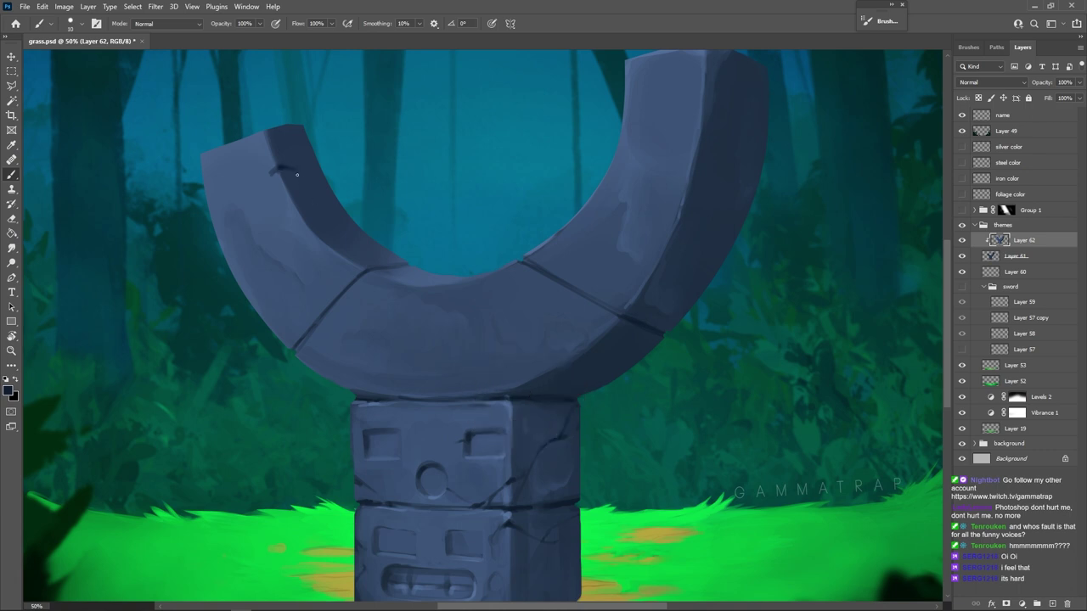
{"action": "left_click", "coordinate": [282, 169], "text": "alt"}
{"action": "mouse_move", "coordinate": [279, 170]}
{"action": "left_mouse_down"}
{"action": "mouse_move", "coordinate": [261, 177]}
{"action": "mouse_move", "coordinate": [270, 172]}
{"action": "left_mouse_up"}
{"action": "left_click", "coordinate": [261, 171], "text": "alt"}
{"action": "left_click", "coordinate": [271, 173], "text": "alt"}
{"action": "left_click", "coordinate": [509, 403], "text": "alt"}
{"action": "left_click", "coordinate": [283, 171], "text": "alt"}
{"action": "left_click", "coordinate": [290, 171], "text": "alt"}
{"action": "mouse_move", "coordinate": [307, 173]}
{"action": "left_mouse_down"}
{"action": "mouse_move", "coordinate": [264, 172]}
{"action": "mouse_move", "coordinate": [246, 185]}
{"action": "mouse_move", "coordinate": [255, 182]}
{"action": "left_mouse_up"}
Blend the stone around the left arm's crack and along its inner side with sampled tones.
{"action": "left_click", "coordinate": [266, 167], "text": "alt"}
{"action": "left_click", "coordinate": [266, 174], "text": "alt"}
{"action": "left_click", "coordinate": [240, 195], "text": "alt"}
{"action": "left_click", "coordinate": [299, 190], "text": "alt"}
{"action": "mouse_move", "coordinate": [334, 225]}
{"action": "left_mouse_down"}
{"action": "mouse_move", "coordinate": [321, 181]}
{"action": "mouse_move", "coordinate": [337, 219]}
{"action": "left_mouse_up"}
{"action": "left_click", "coordinate": [324, 194], "text": "alt"}
{"action": "left_click", "coordinate": [341, 209], "text": "alt"}
Soften the tones around the lower face's carved eyes and mouth with a 50 px brush.
{"action": "key", "text": "z"}
{"action": "mouse_move", "coordinate": [655, 417]}
{"action": "left_mouse_down"}
{"action": "mouse_move", "coordinate": [582, 472]}
{"action": "mouse_move", "coordinate": [616, 442]}
{"action": "mouse_move", "coordinate": [691, 458]}
{"action": "left_mouse_up"}
{"action": "left_click", "coordinate": [616, 441]}
{"action": "key", "text": "b"}
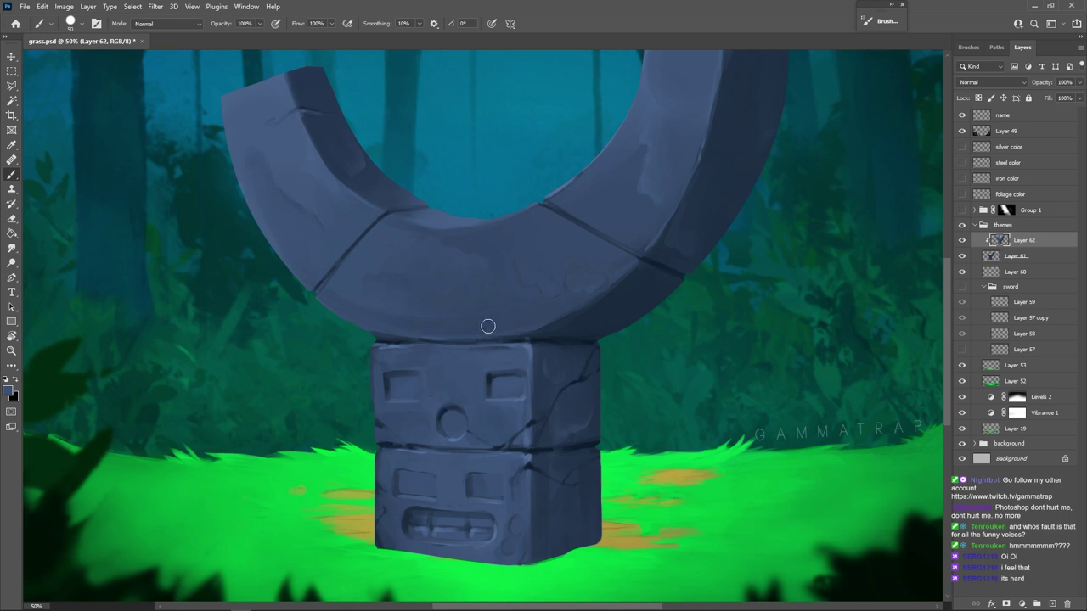
{"action": "key", "text": "alt"}
{"action": "left_click_drag", "start_coordinate": [447, 458], "coordinate": [448, 493]}
{"action": "key", "text": "bracketleft"}
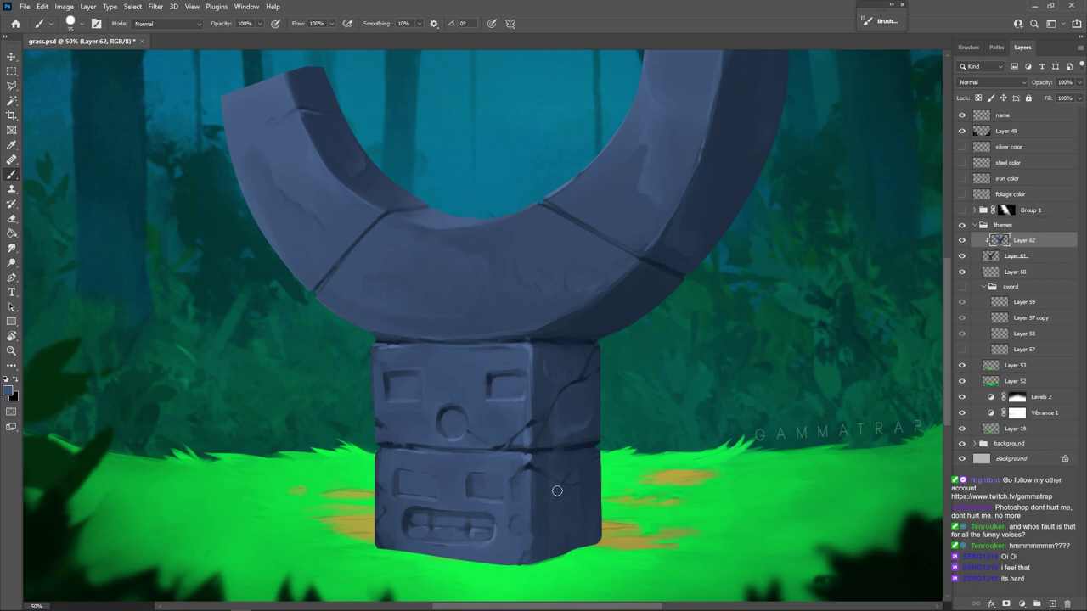
Blend the bottom edge and front corner of the lower pillar block with sampled tones, using a 35 px brush.
{"action": "left_click", "coordinate": [544, 543], "text": "alt"}
{"action": "left_click_drag", "start_coordinate": [513, 557], "coordinate": [492, 555]}
{"action": "left_click", "coordinate": [475, 555], "text": "alt"}
{"action": "left_click", "coordinate": [515, 554], "text": "alt"}
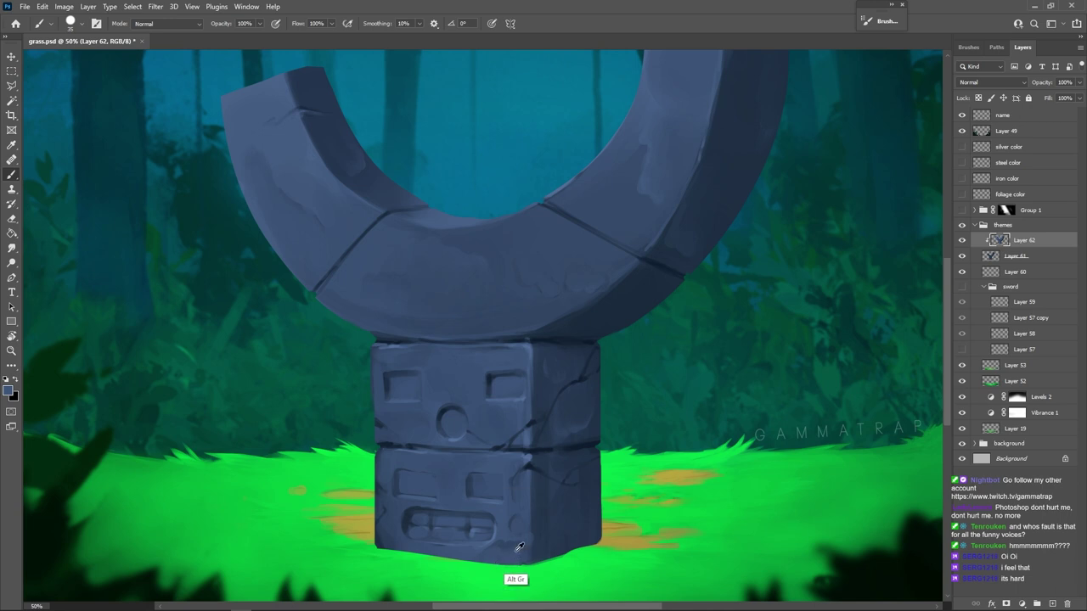
{"action": "left_click", "coordinate": [473, 550], "text": "alt"}
{"action": "left_click", "coordinate": [527, 541], "text": "alt"}
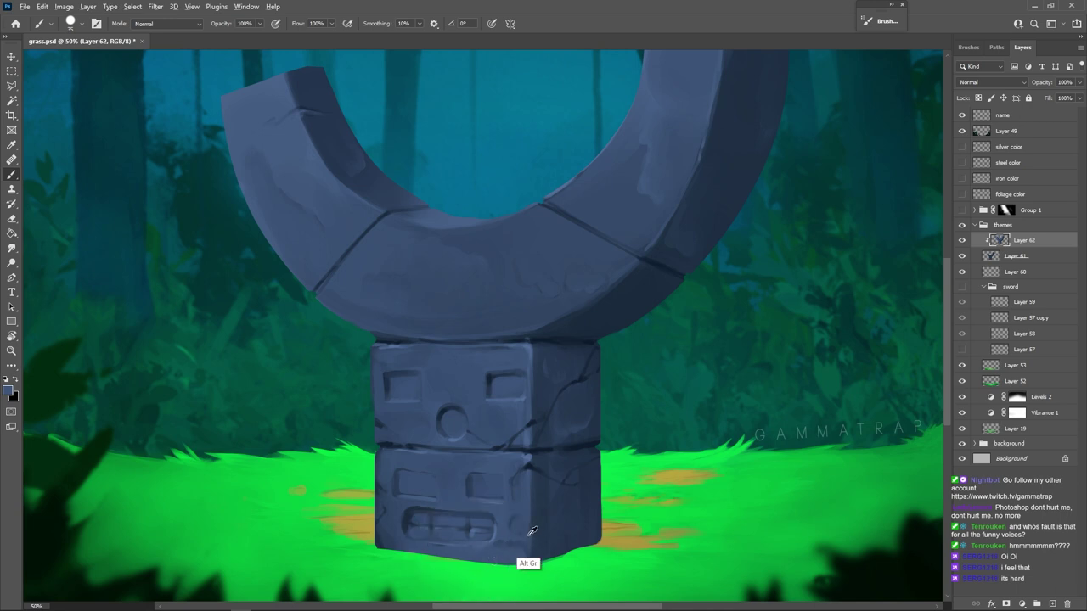
{"action": "left_click", "coordinate": [533, 482], "text": "alt"}
{"action": "left_click", "coordinate": [527, 458], "text": "alt"}
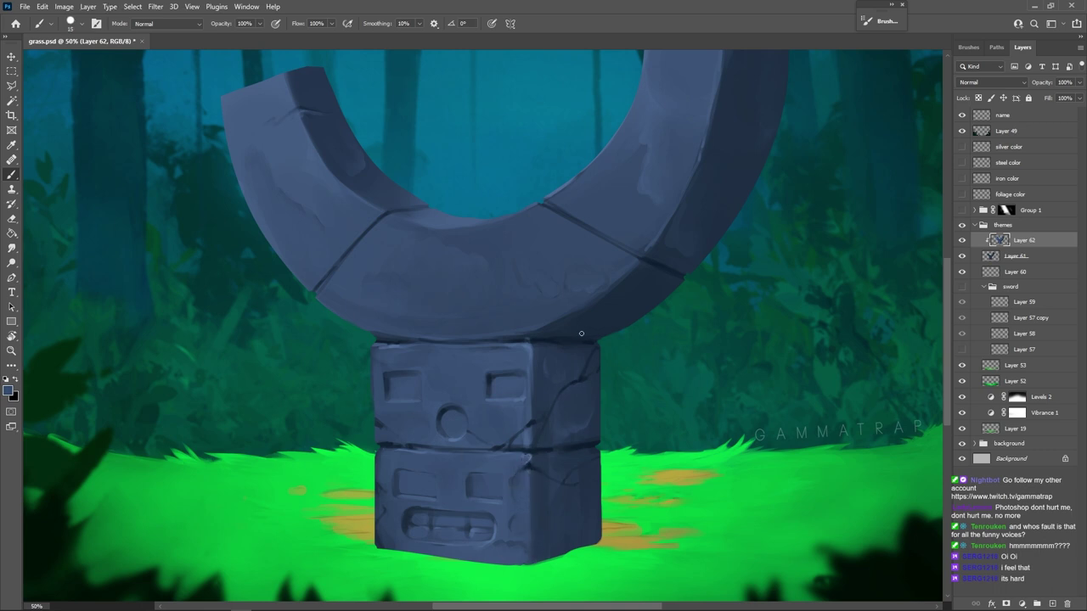
Clean up the cracks, corner edges and carved details on both pillar blocks with a small brush and sampled tones.
{"action": "left_click", "coordinate": [532, 499], "text": "alt"}
{"action": "left_click", "coordinate": [542, 511], "text": "alt"}
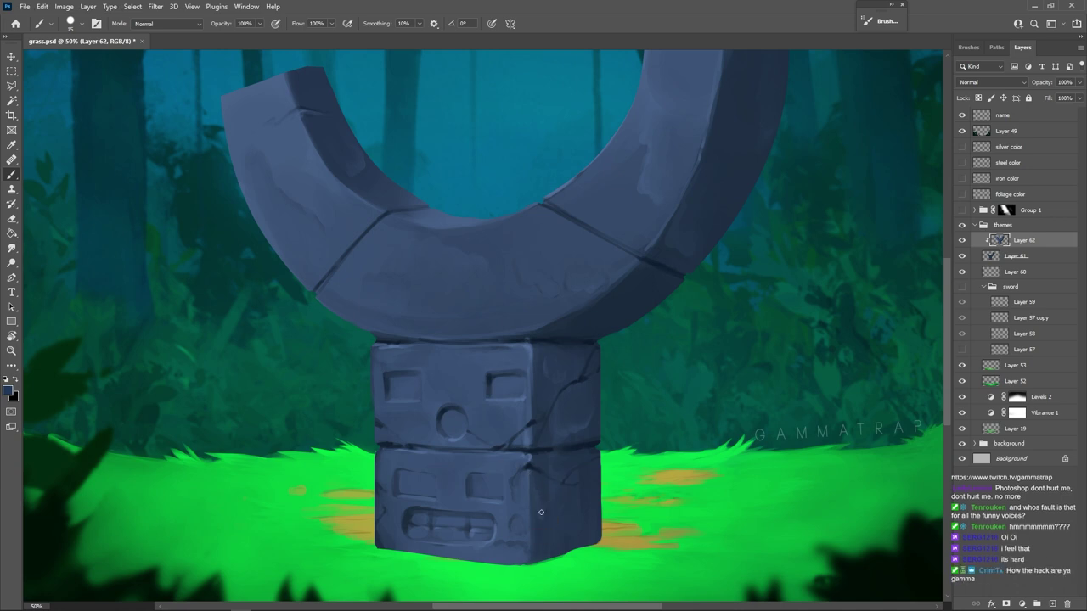
{"action": "left_click", "coordinate": [546, 481], "text": "alt"}
{"action": "left_click", "coordinate": [398, 517], "text": "alt"}
{"action": "left_click", "coordinate": [381, 540], "text": "alt"}
{"action": "left_click", "coordinate": [500, 547], "text": "alt"}
{"action": "left_click", "coordinate": [535, 527], "text": "ctrl+alt"}
{"action": "left_click", "coordinate": [535, 527], "text": "ctrl+alt"}
{"action": "left_click", "coordinate": [570, 509], "text": "ctrl"}
{"action": "left_click", "coordinate": [570, 507], "text": "ctrl"}
{"action": "left_click", "coordinate": [477, 438], "text": "alt"}
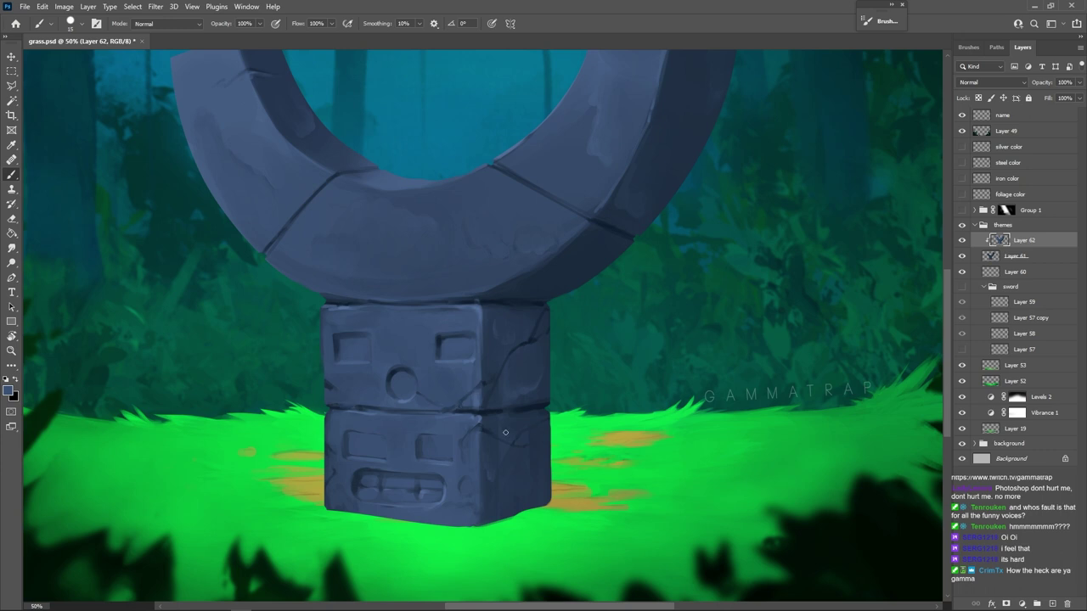
{"action": "left_click", "coordinate": [373, 347], "text": "alt"}
Check the totem in the full painting and save the file.
{"action": "key", "text": "z"}
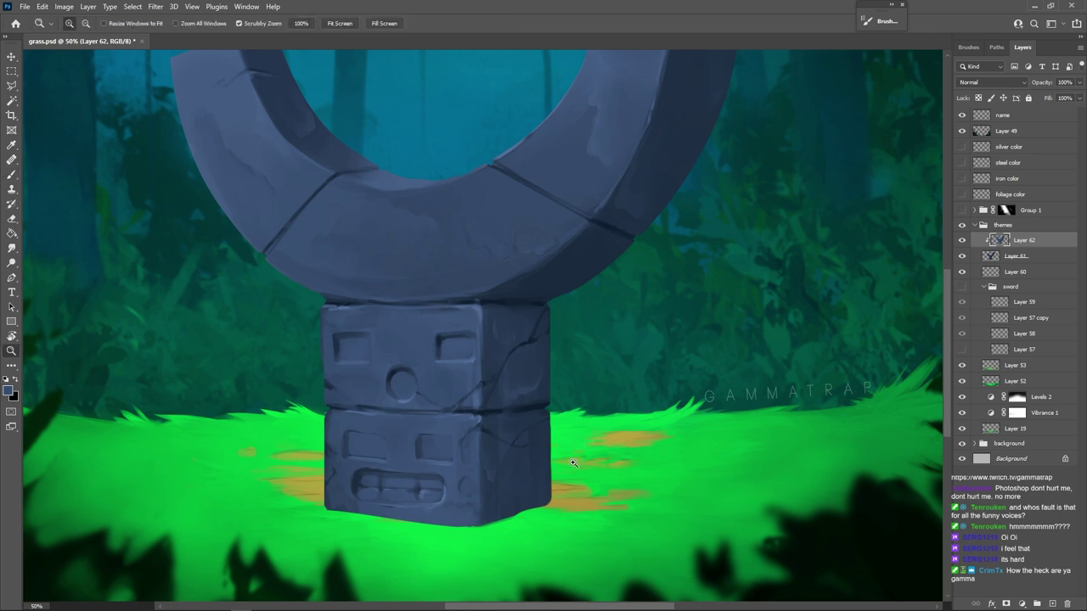
{"action": "left_click_drag", "start_coordinate": [618, 471], "coordinate": [590, 461]}
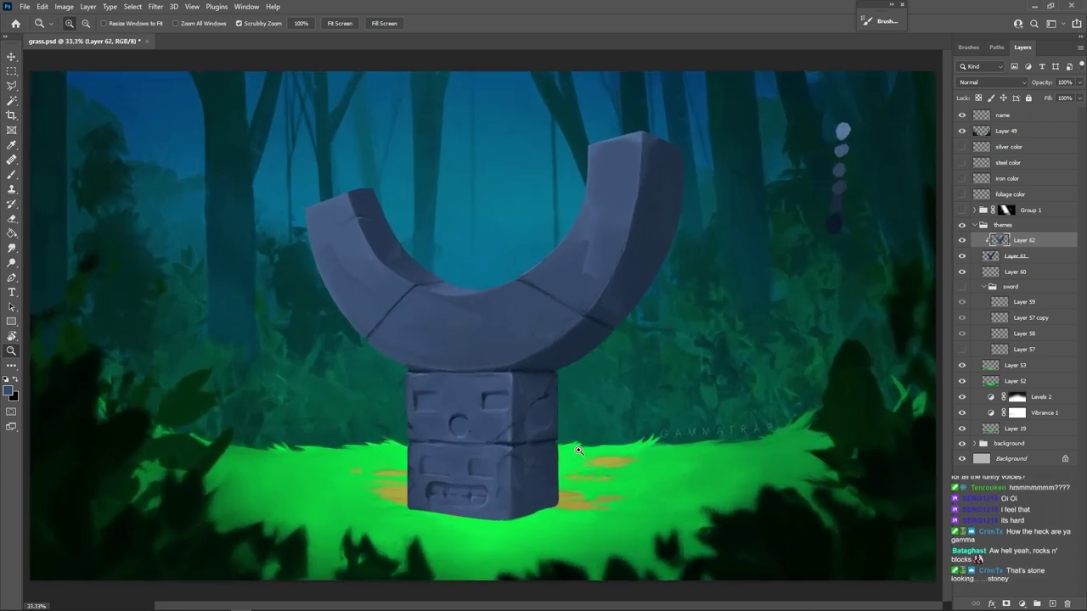
{"action": "key", "text": "ctrl+s"}
{"action": "key", "text": "b"}
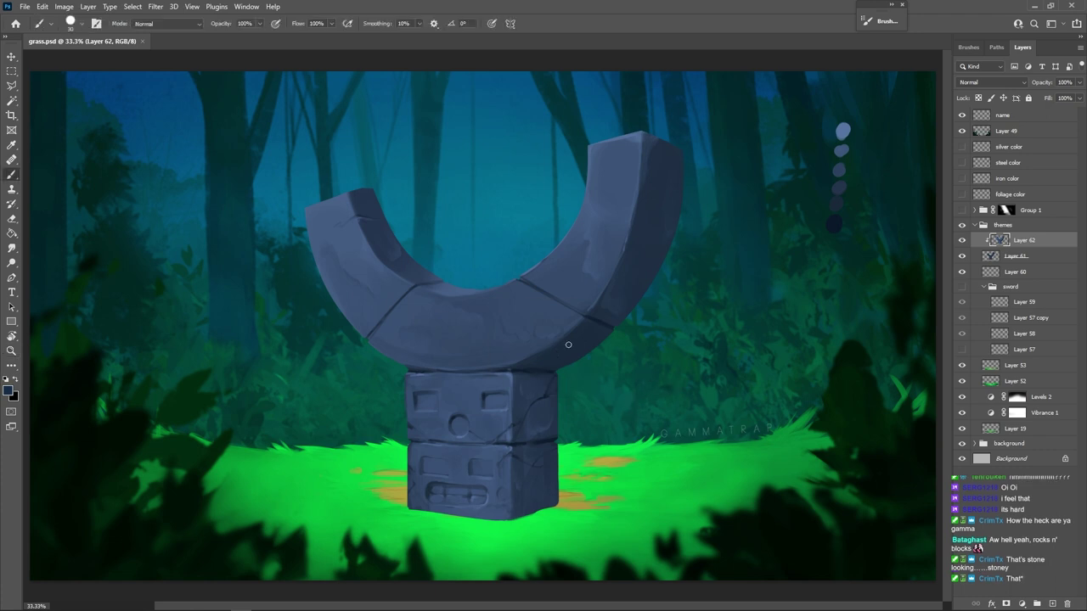
Deepen the shadow on the lower pillar block's shaded side with a 300 px brush.
{"action": "key", "text": "bracketright"}
{"action": "key", "text": "bracketright"}
{"action": "key", "text": "bracketright"}
{"action": "key", "text": "bracketright"}
{"action": "key", "text": "bracketright"}
{"action": "key", "text": "bracketright"}
{"action": "key", "text": "bracketright"}
{"action": "mouse_move", "coordinate": [542, 491]}
{"action": "left_mouse_down"}
{"action": "mouse_move", "coordinate": [541, 522]}
{"action": "mouse_move", "coordinate": [543, 458]}
{"action": "mouse_move", "coordinate": [544, 540]}
{"action": "mouse_move", "coordinate": [542, 472]}
{"action": "left_mouse_up"}
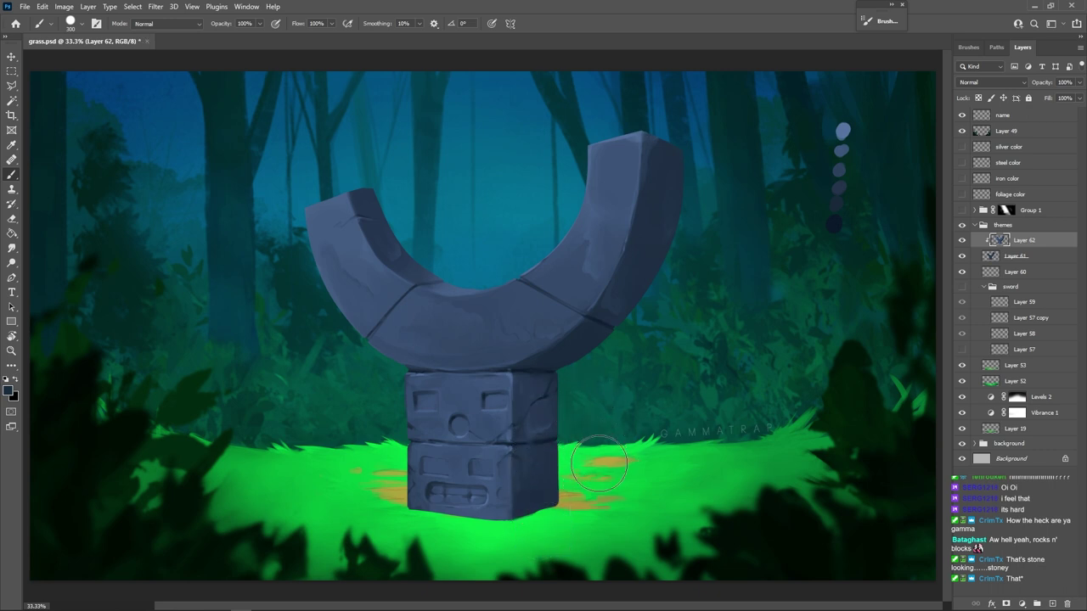
{"action": "key", "text": "bracketleft"}
{"action": "key", "text": "bracketleft"}
{"action": "key", "text": "bracketleft"}
{"action": "key", "text": "bracketleft"}
{"action": "key", "text": "bracketleft"}
{"action": "key", "text": "bracketleft"}
{"action": "key", "text": "bracketleft"}
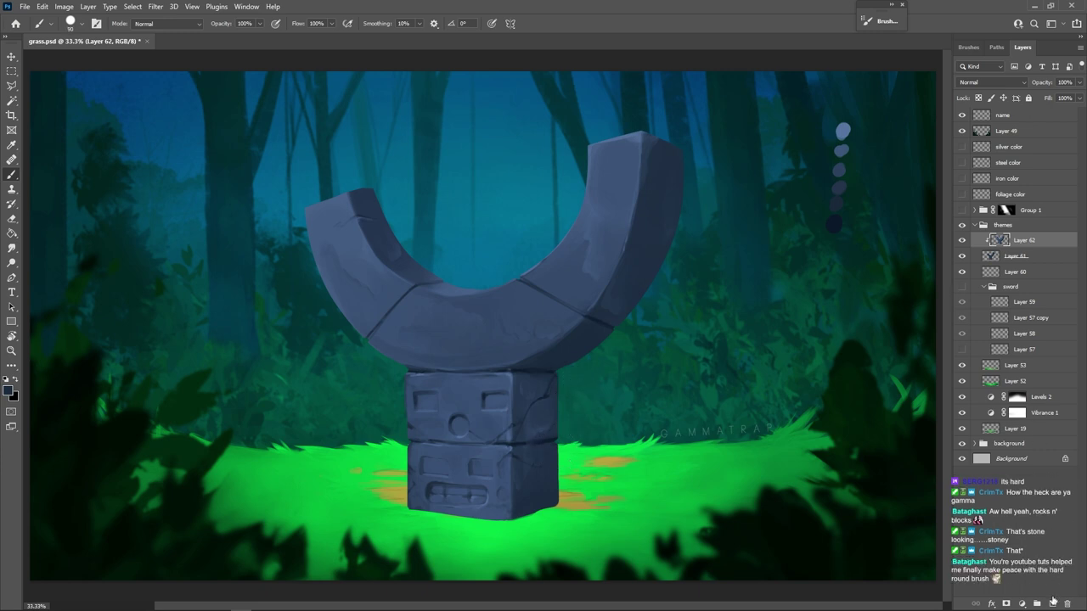
Add a new layer and place a circular selection between the two arms of the totem.
{"action": "left_click", "coordinate": [1052, 603]}
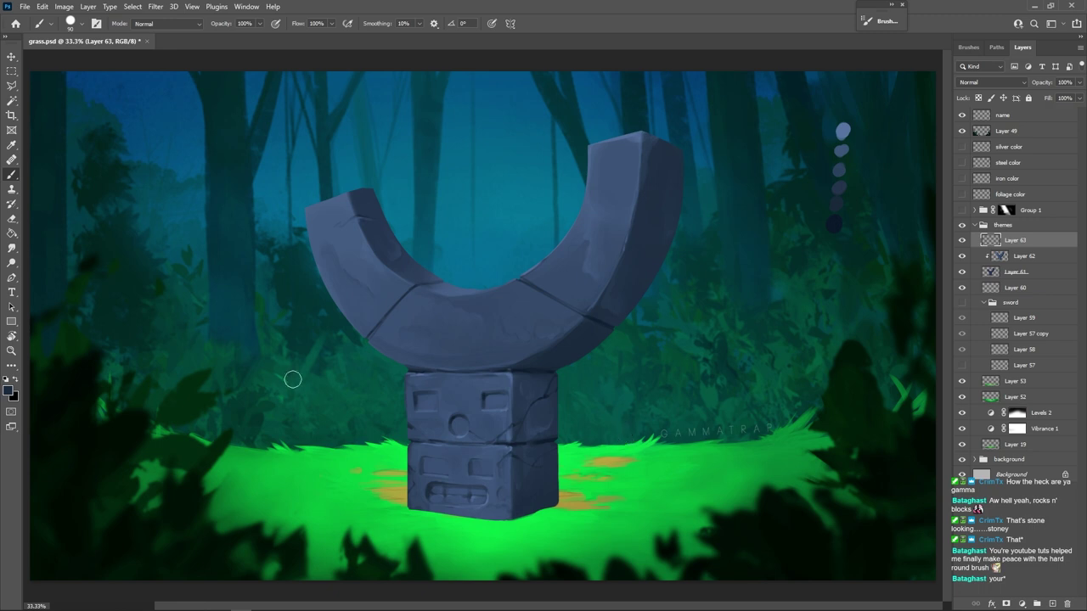
{"action": "left_click", "coordinate": [12, 71]}
{"action": "left_click", "coordinate": [54, 83]}
{"action": "left_click_drag", "start_coordinate": [481, 197], "coordinate": [571, 300]}
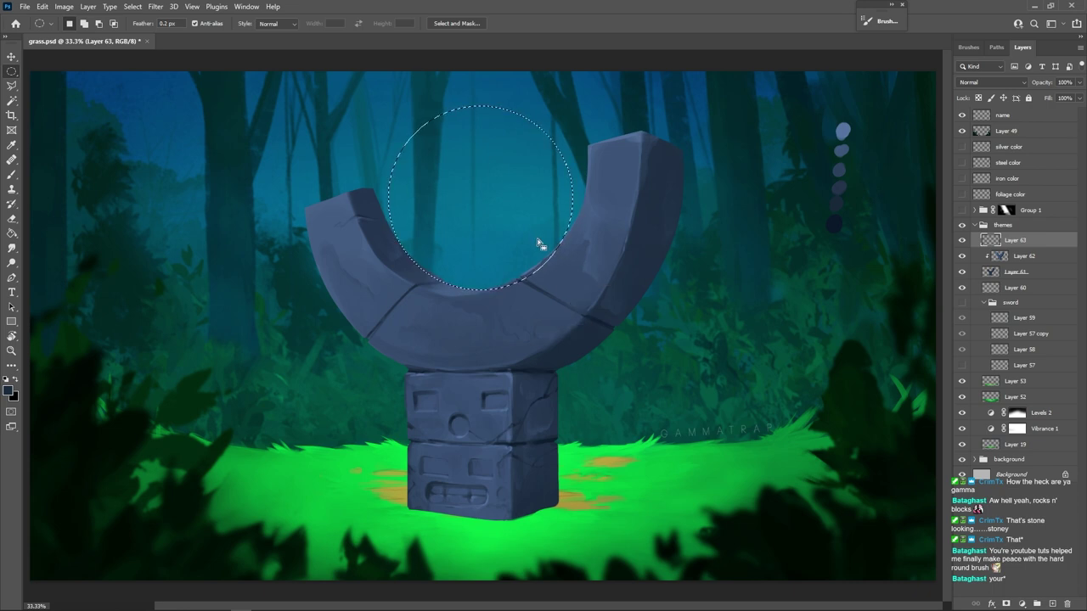
{"action": "mouse_move", "coordinate": [538, 238]}
{"action": "left_mouse_down"}
{"action": "mouse_move", "coordinate": [543, 219]}
{"action": "mouse_move", "coordinate": [534, 232]}
{"action": "left_mouse_up"}
Fill the circular selection with a sampled stone tone using a large brush, and deselect.
{"action": "key", "text": "b"}
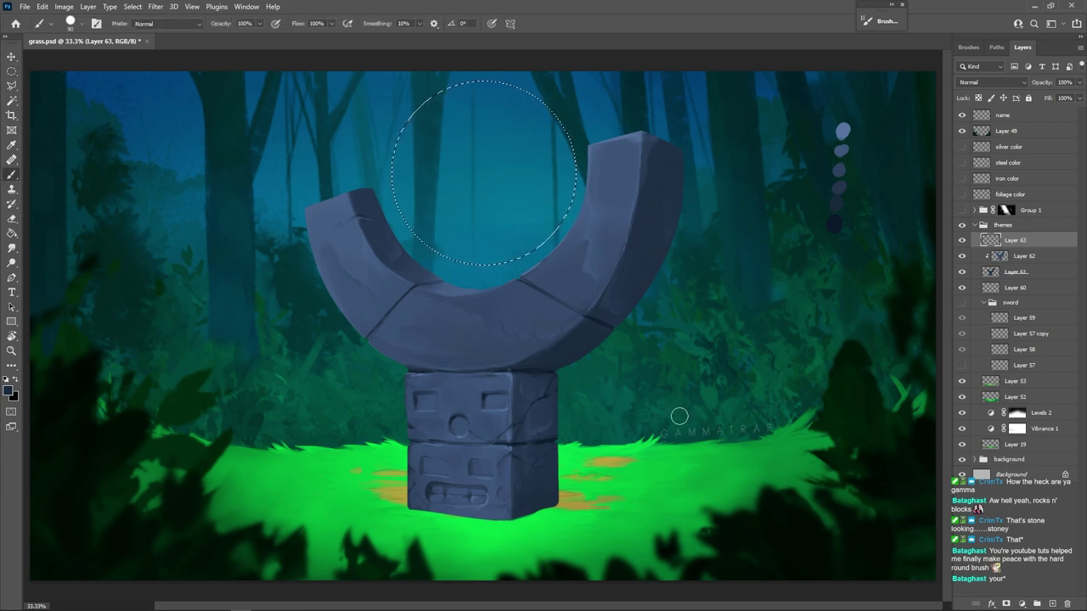
{"action": "key", "text": "bracketright"}
{"action": "left_click", "coordinate": [564, 305], "text": "alt"}
{"action": "mouse_move", "coordinate": [538, 218]}
{"action": "left_mouse_down"}
{"action": "mouse_move", "coordinate": [577, 151]}
{"action": "mouse_move", "coordinate": [556, 116]}
{"action": "mouse_move", "coordinate": [483, 114]}
{"action": "mouse_move", "coordinate": [363, 222]}
{"action": "mouse_move", "coordinate": [445, 223]}
{"action": "mouse_move", "coordinate": [573, 174]}
{"action": "left_mouse_up"}
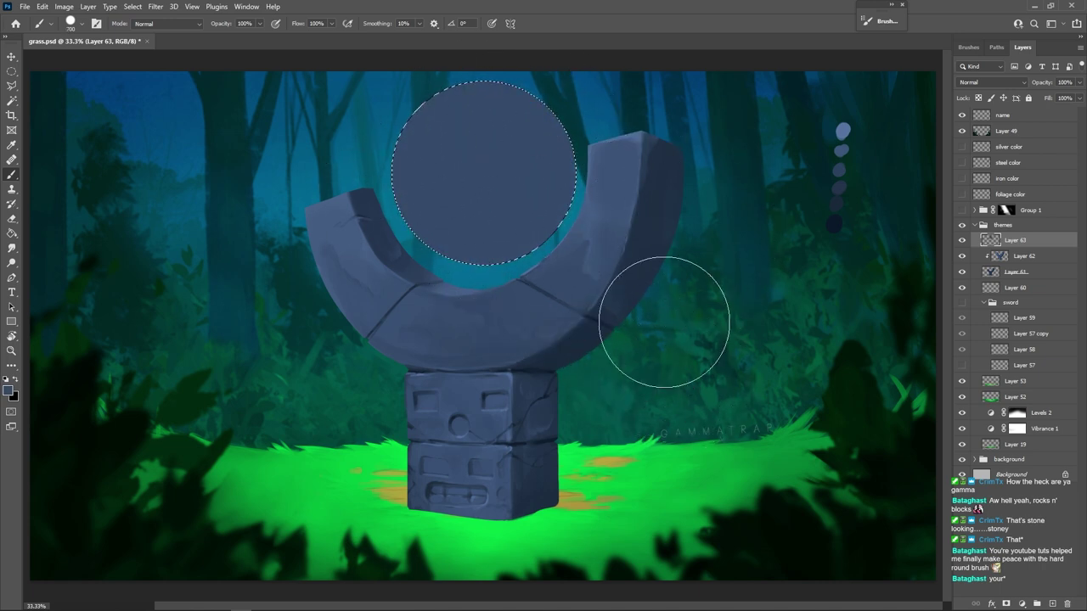
{"action": "key", "text": "m"}
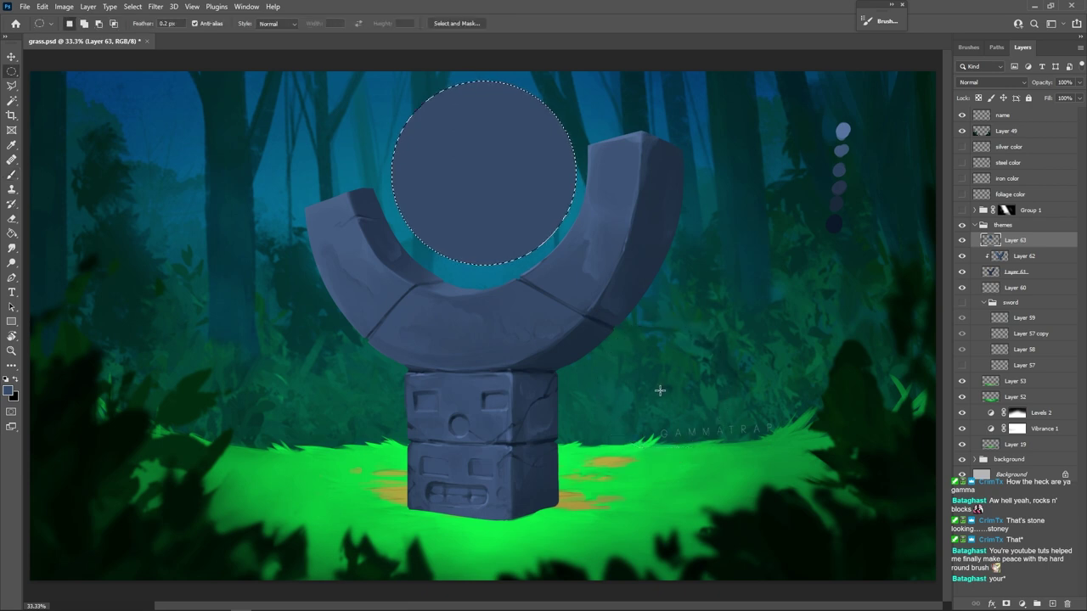
{"action": "key", "text": "ctrl+d"}
Choose a soft round brush and add a new layer clipped to the stone circle.
{"action": "key", "text": "b"}
{"action": "right_click", "coordinate": [643, 402]}
{"action": "left_click", "coordinate": [716, 383]}
{"action": "key", "text": "Return"}
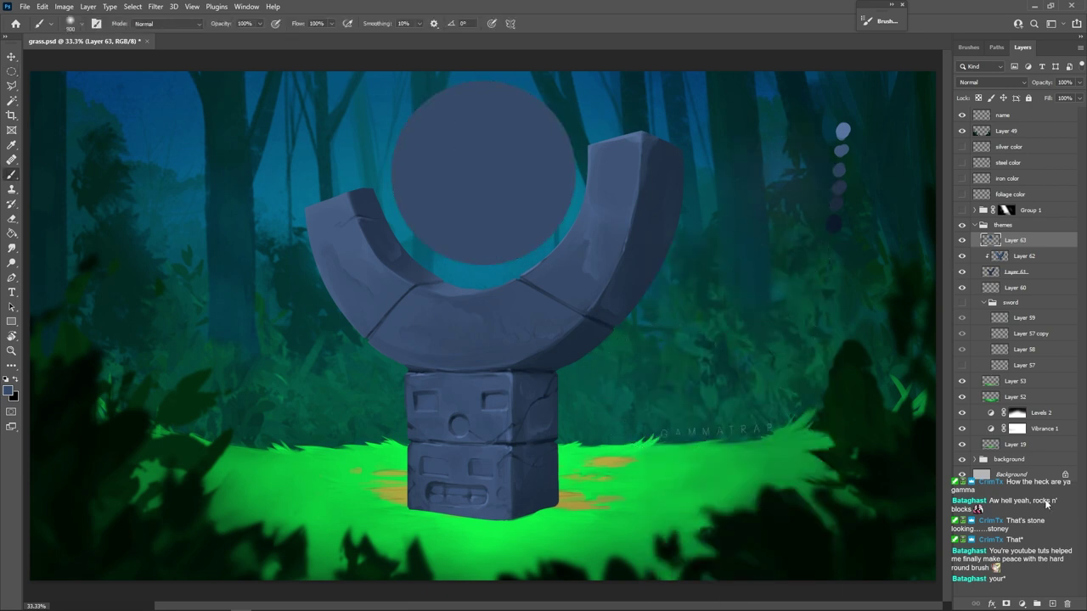
{"action": "left_click", "coordinate": [1052, 603]}
{"action": "right_click", "coordinate": [1012, 244]}
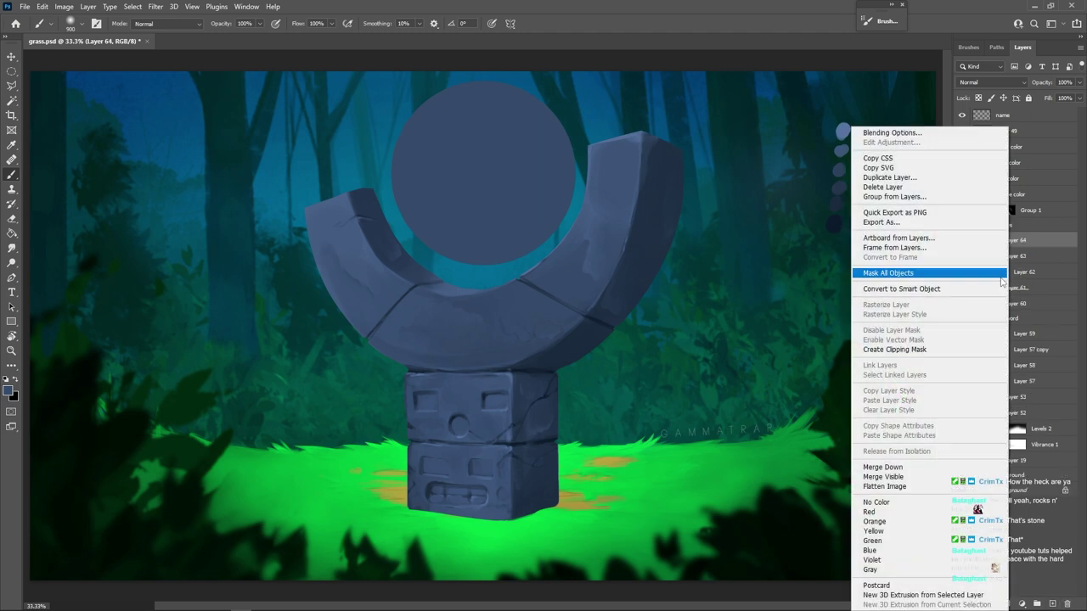
{"action": "left_click", "coordinate": [942, 351]}
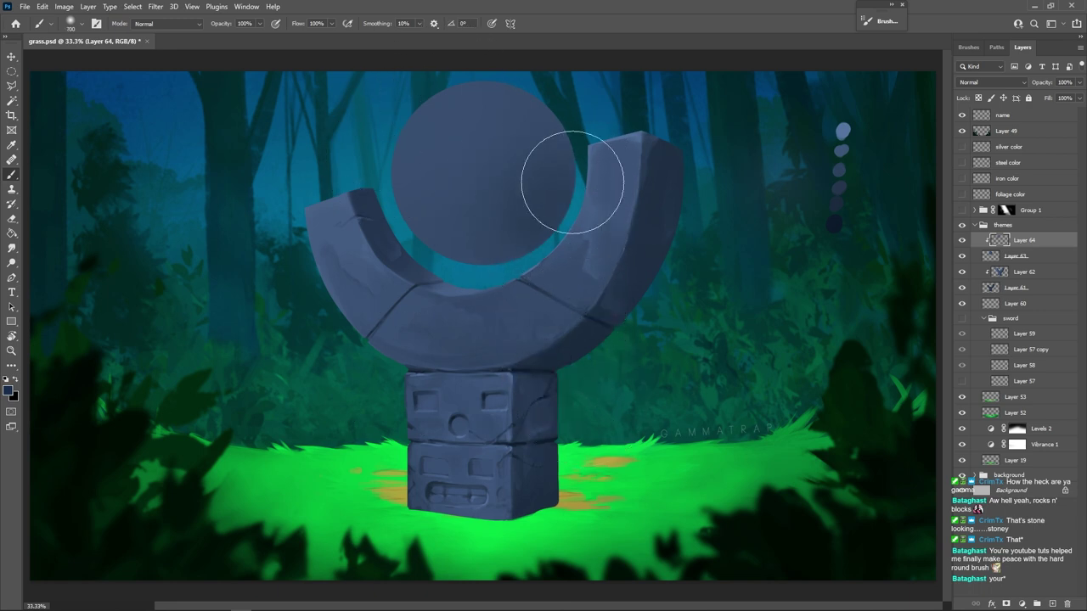
Shade the circle into a sphere with sampled light and dark stone tones, using a soft brush from 700 down to 400 px.
{"action": "left_click_drag", "start_coordinate": [589, 171], "coordinate": [476, 254]}
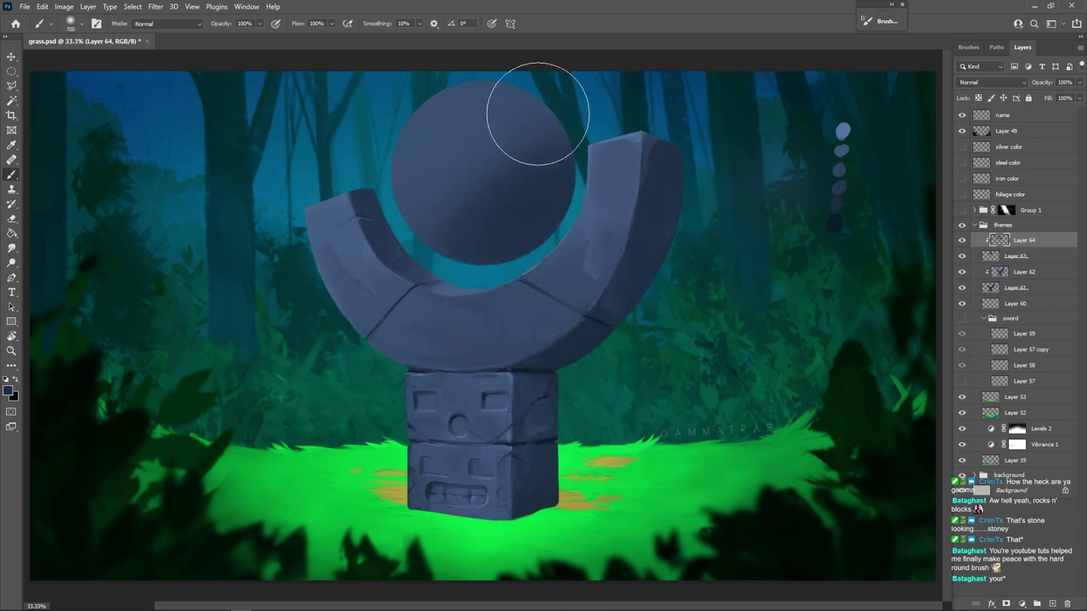
{"action": "left_click", "coordinate": [634, 134], "text": "alt"}
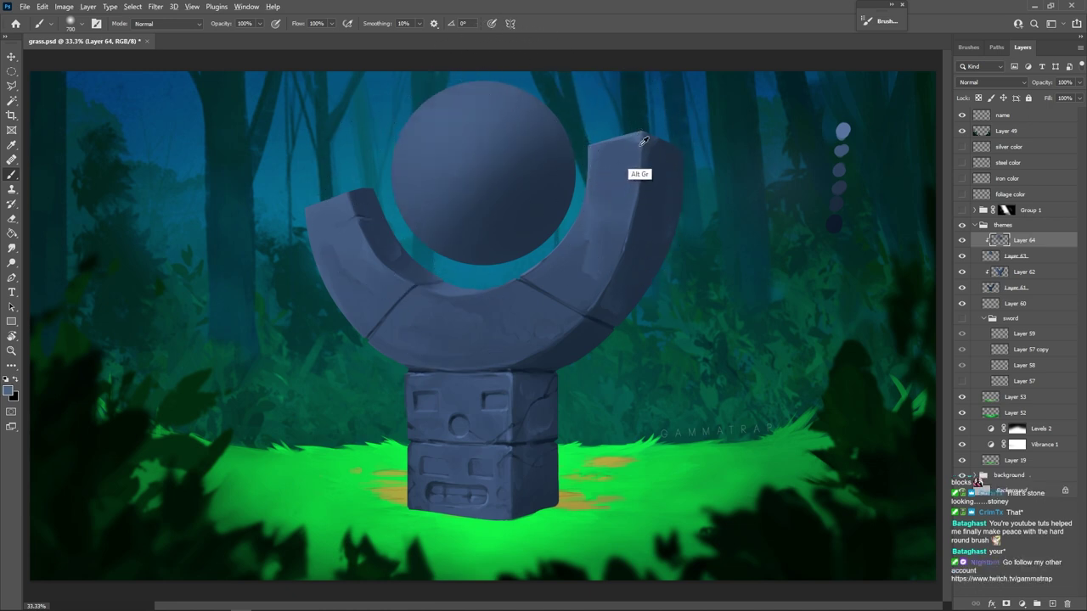
{"action": "left_click", "coordinate": [611, 303], "text": "alt"}
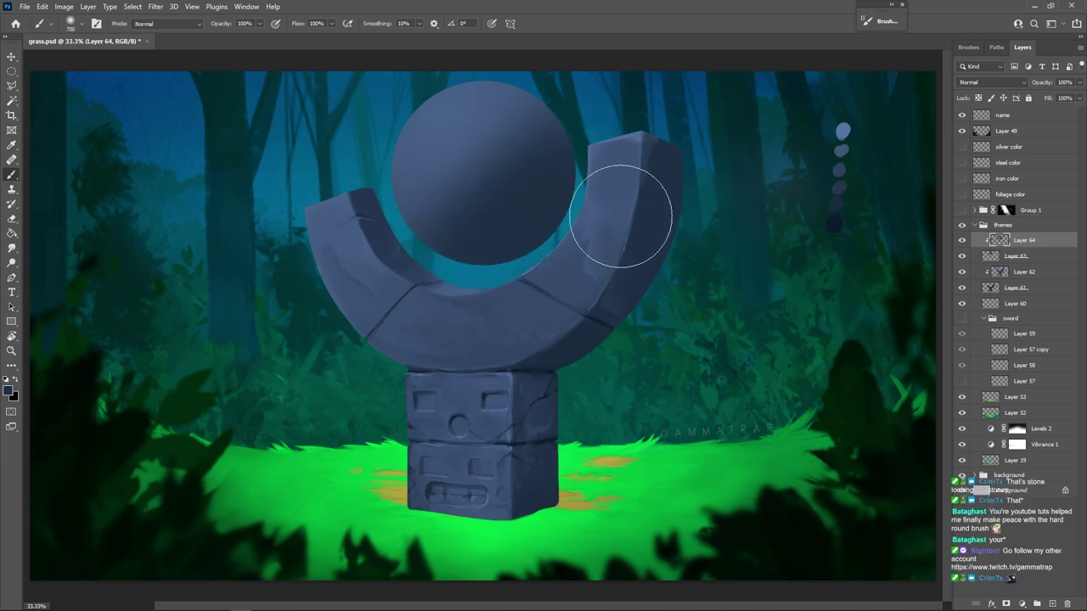
{"action": "key", "text": "bracketleft"}
{"action": "key", "text": "bracketleft"}
{"action": "key", "text": "bracketleft"}
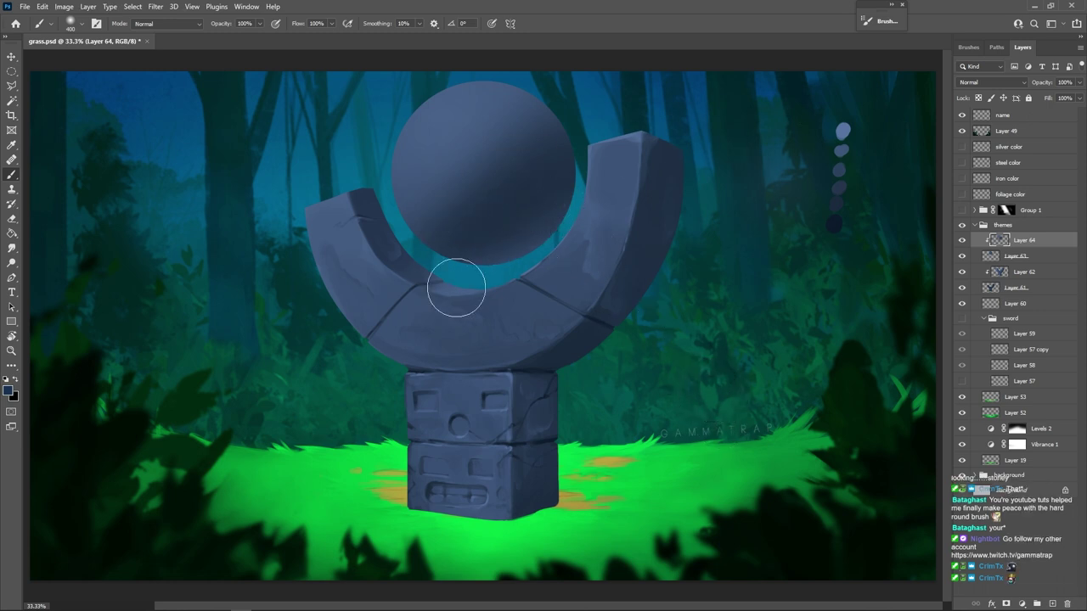
Paint weathered tone patches on the sphere's left side with a 90 px hard round brush.
{"action": "key", "text": "alt"}
{"action": "key", "text": "bracketleft"}
{"action": "key", "text": "bracketleft"}
{"action": "key", "text": "bracketleft"}
{"action": "key", "text": "bracketleft"}
{"action": "key", "text": "bracketleft"}
{"action": "key", "text": "bracketleft"}
{"action": "right_click", "coordinate": [617, 334]}
{"action": "left_click", "coordinate": [679, 356]}
{"action": "left_click", "coordinate": [728, 129]}
{"action": "left_click", "coordinate": [508, 203], "text": "alt"}
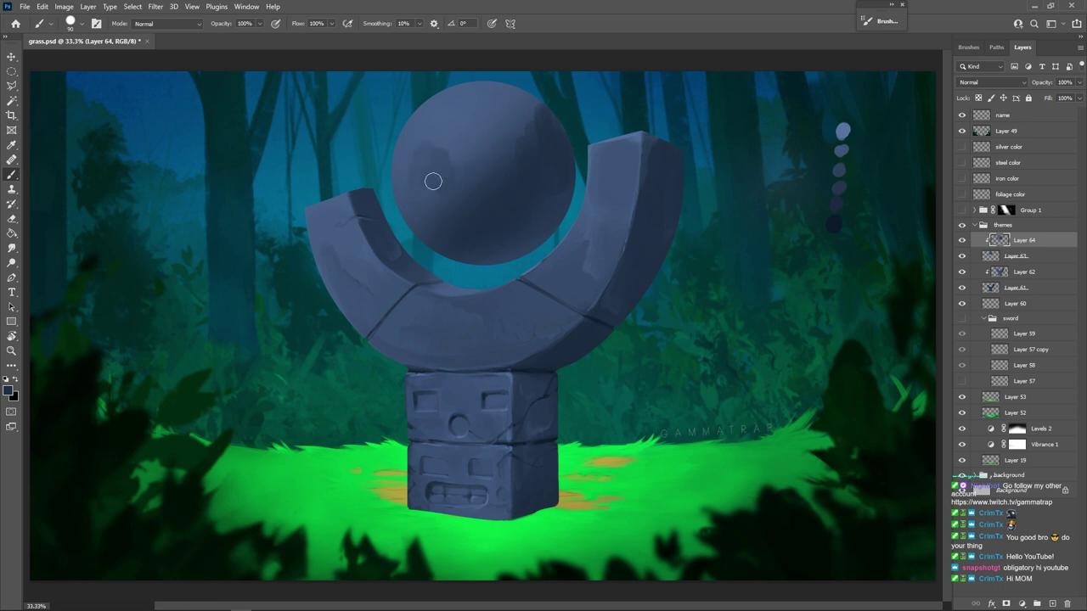
{"action": "left_click_drag", "start_coordinate": [431, 175], "coordinate": [412, 158]}
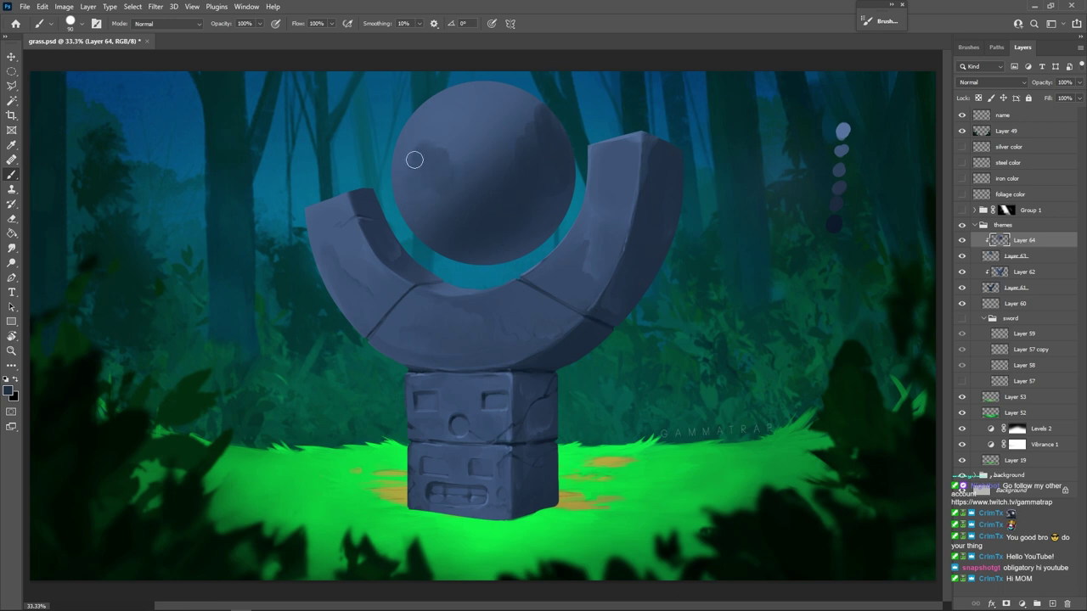
Extend the weathered stone patches across the sphere with a larger brush and sampled light and dark tones.
{"action": "left_click", "coordinate": [440, 198], "text": "alt"}
{"action": "key", "text": "bracketright"}
{"action": "key", "text": "bracketright"}
{"action": "mouse_move", "coordinate": [434, 180]}
{"action": "left_mouse_down"}
{"action": "mouse_move", "coordinate": [417, 145]}
{"action": "mouse_move", "coordinate": [444, 190]}
{"action": "mouse_move", "coordinate": [408, 170]}
{"action": "mouse_move", "coordinate": [427, 201]}
{"action": "left_mouse_up"}
{"action": "left_click", "coordinate": [407, 201], "text": "alt"}
{"action": "left_click", "coordinate": [444, 222], "text": "alt"}
{"action": "left_click", "coordinate": [454, 204], "text": "alt"}
{"action": "left_click", "coordinate": [490, 110], "text": "alt"}
{"action": "left_click", "coordinate": [509, 151], "text": "alt"}
{"action": "left_click", "coordinate": [531, 165], "text": "alt"}
Undo the dark patch on the sphere's upper left and rework that area with sampled tones and a smaller brush.
{"action": "key", "text": "bracketleft"}
{"action": "key", "text": "bracketleft"}
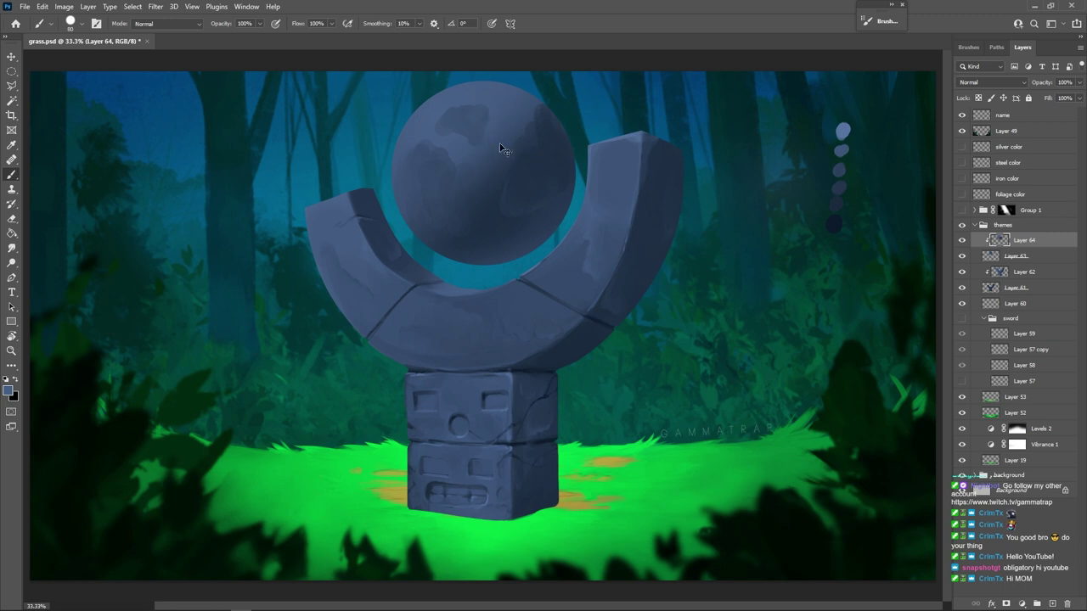
{"action": "key", "text": "ctrl+z"}
{"action": "left_click", "coordinate": [460, 145], "text": "alt"}
{"action": "left_click", "coordinate": [428, 121], "text": "alt"}
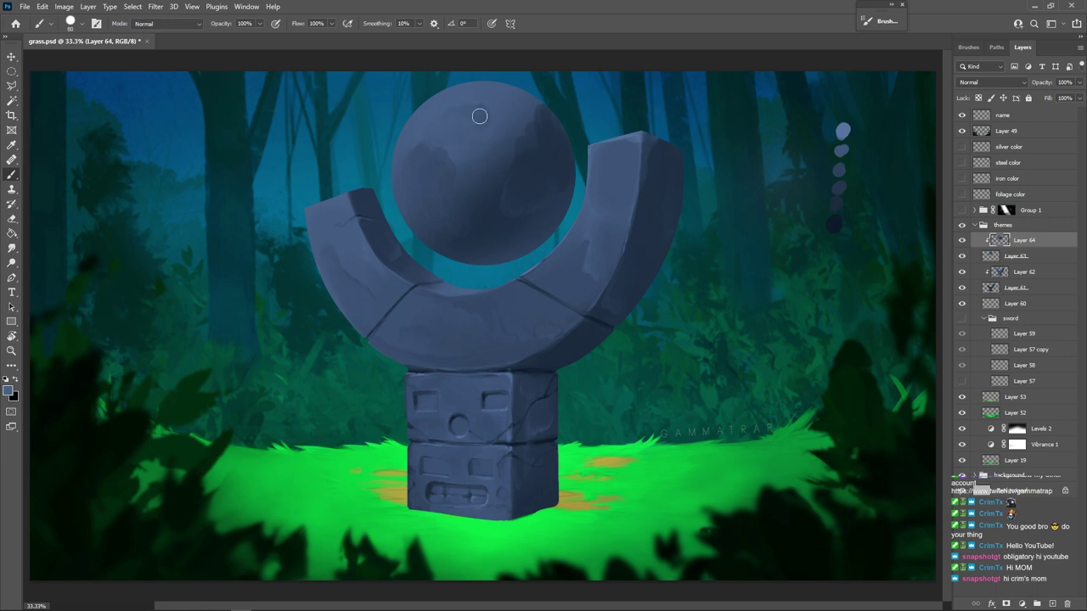
{"action": "key", "text": "bracketleft"}
{"action": "key", "text": "bracketleft"}
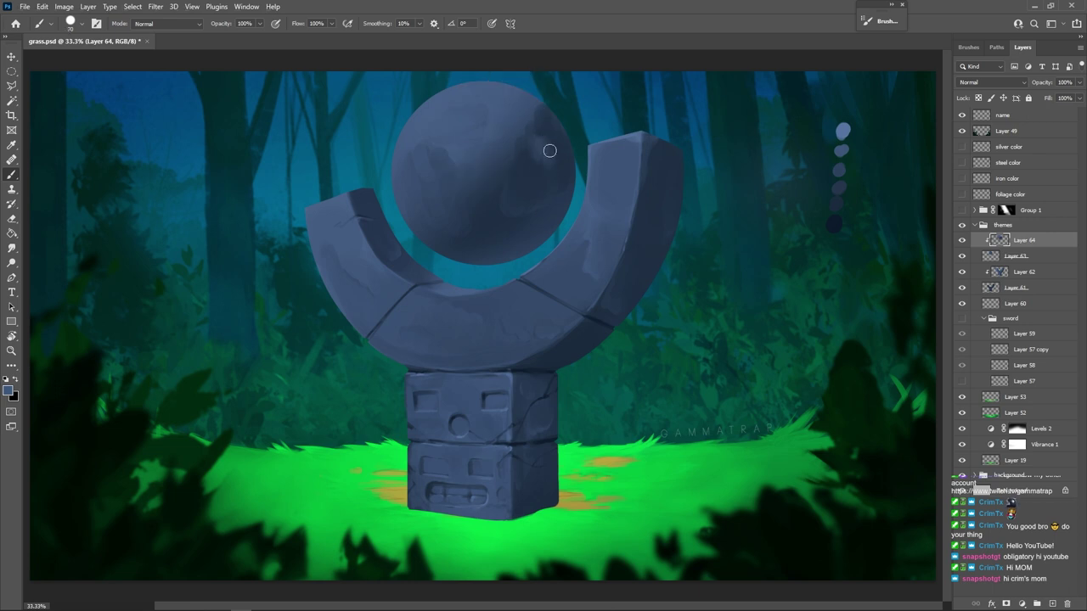
Blend the dark and light tones at the sphere's upper right with a 70 px brush.
{"action": "key", "text": "bracketleft"}
{"action": "left_click", "coordinate": [543, 147], "text": "alt"}
{"action": "left_click_drag", "start_coordinate": [540, 146], "coordinate": [539, 123]}
{"action": "left_click", "coordinate": [558, 143], "text": "alt"}
{"action": "left_click", "coordinate": [528, 143], "text": "alt"}
{"action": "left_click", "coordinate": [535, 134], "text": "alt"}
{"action": "left_click", "coordinate": [544, 150], "text": "alt"}
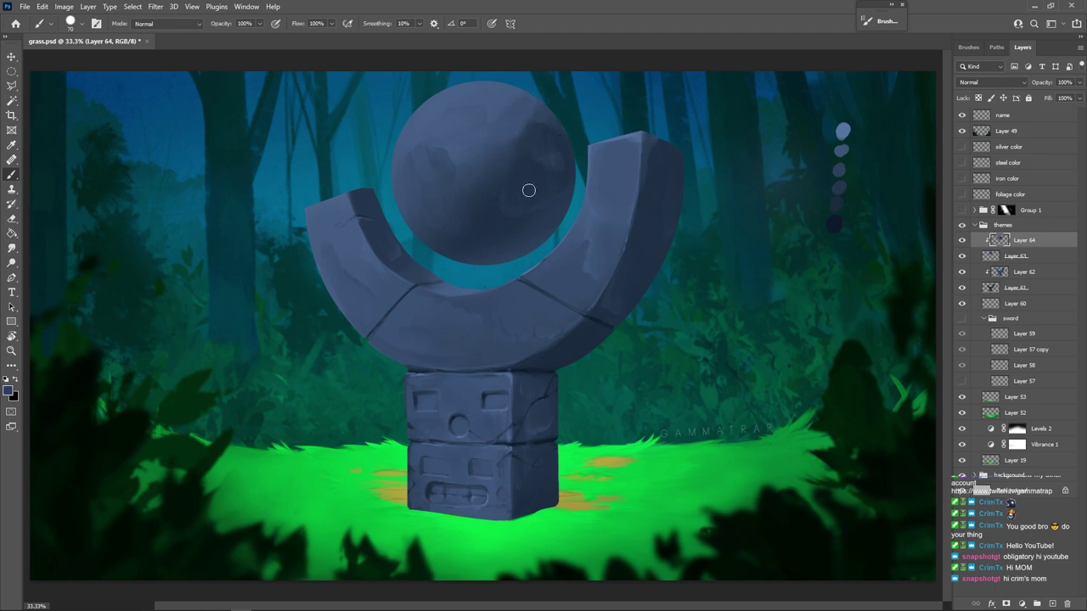
Blend sampled stone tones across the sphere's centre and left side to soften the patches.
{"action": "left_click", "coordinate": [505, 176], "text": "alt"}
{"action": "left_click", "coordinate": [513, 186], "text": "alt"}
{"action": "left_click", "coordinate": [545, 150], "text": "alt"}
{"action": "left_click", "coordinate": [504, 135], "text": "alt"}
{"action": "left_click", "coordinate": [419, 159], "text": "alt"}
{"action": "left_click_drag", "start_coordinate": [415, 135], "coordinate": [422, 125]}
{"action": "left_click", "coordinate": [442, 100], "text": "alt"}
{"action": "left_click", "coordinate": [468, 164], "text": "alt"}
Paint thin cracks near the sphere's right edge with a small brush and sampled tones.
{"action": "key", "text": "["}
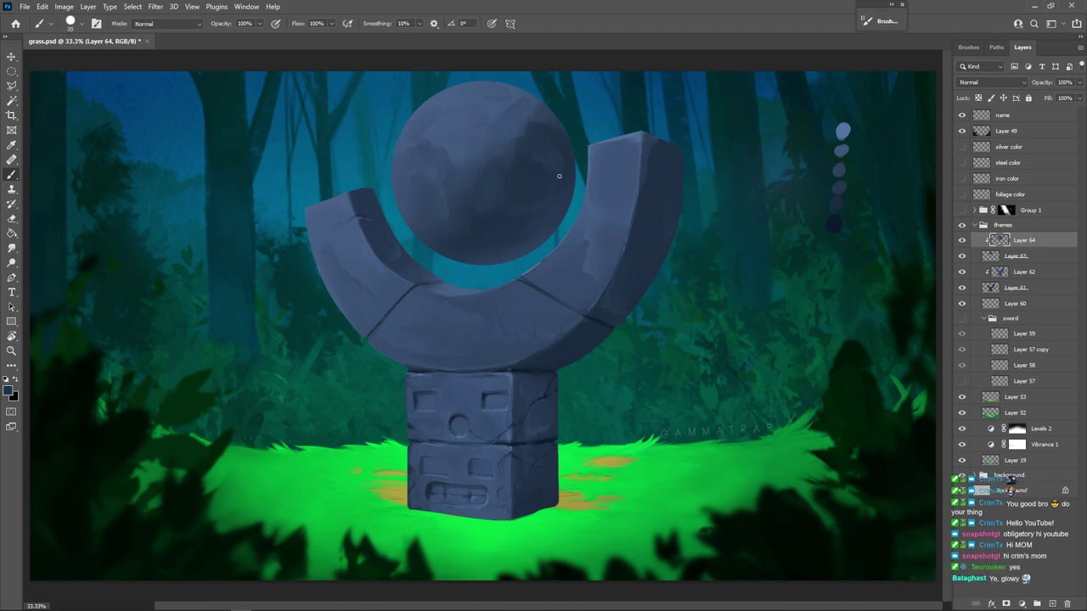
{"action": "key", "text": "bracketleft"}
{"action": "left_click", "coordinate": [562, 200], "text": "alt"}
{"action": "left_click_drag", "start_coordinate": [562, 198], "coordinate": [572, 201]}
{"action": "left_click", "coordinate": [538, 181], "text": "alt"}
{"action": "mouse_move", "coordinate": [560, 196]}
{"action": "left_mouse_down"}
{"action": "mouse_move", "coordinate": [502, 157]}
{"action": "mouse_move", "coordinate": [528, 162]}
{"action": "mouse_move", "coordinate": [497, 165]}
{"action": "mouse_move", "coordinate": [537, 166]}
{"action": "mouse_move", "coordinate": [551, 177]}
{"action": "mouse_move", "coordinate": [519, 168]}
{"action": "mouse_move", "coordinate": [550, 194]}
{"action": "mouse_move", "coordinate": [529, 174]}
{"action": "left_mouse_up"}
Refine the sphere's cracks and the stone tones around them with sampled colors.
{"action": "left_click", "coordinate": [513, 171], "text": "alt"}
{"action": "left_click", "coordinate": [500, 165], "text": "alt"}
{"action": "left_click", "coordinate": [494, 145], "text": "alt"}
{"action": "left_click", "coordinate": [532, 177], "text": "alt"}
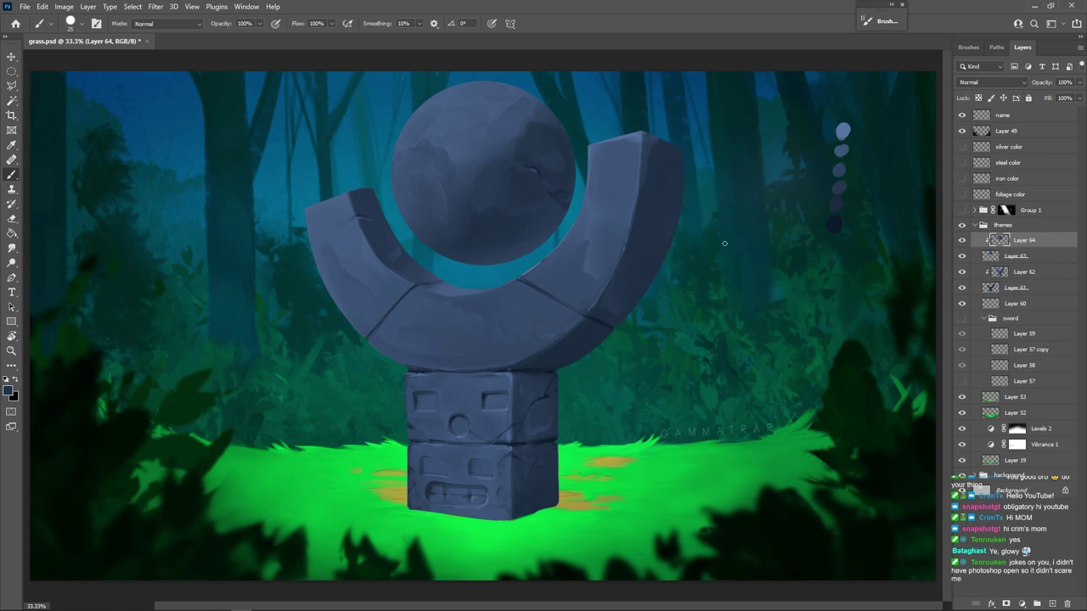
{"action": "left_click", "coordinate": [537, 175], "text": "alt"}
{"action": "left_click_drag", "start_coordinate": [538, 173], "coordinate": [534, 173]}
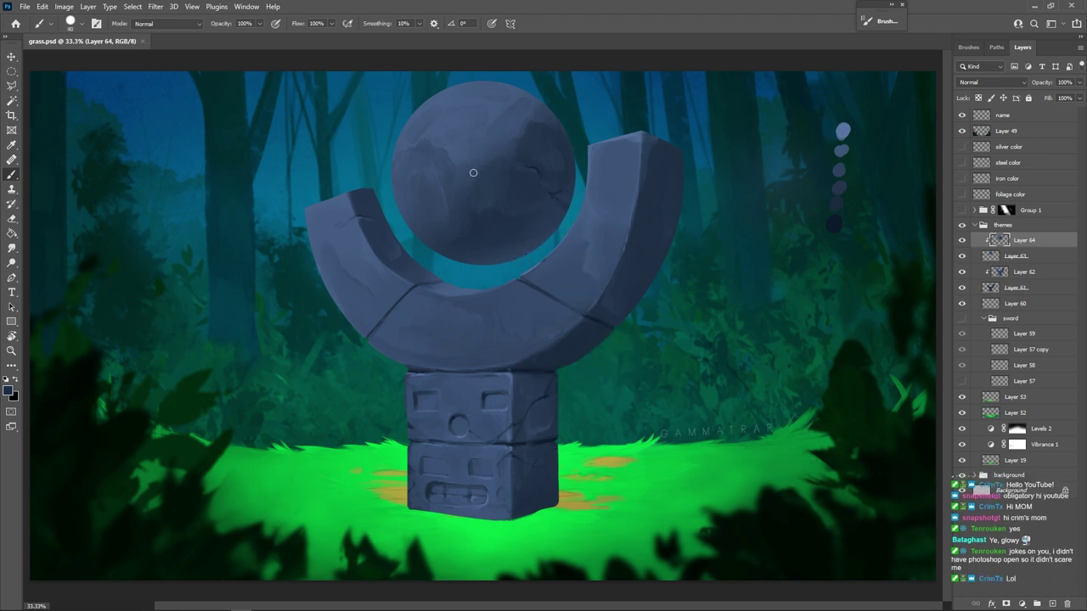
{"action": "left_click", "coordinate": [444, 161]}
Add another clipped layer and paint a dark, pointed diamond-shaped emblem on the sphere with a 60 px brush.
{"action": "left_click", "coordinate": [1052, 602]}
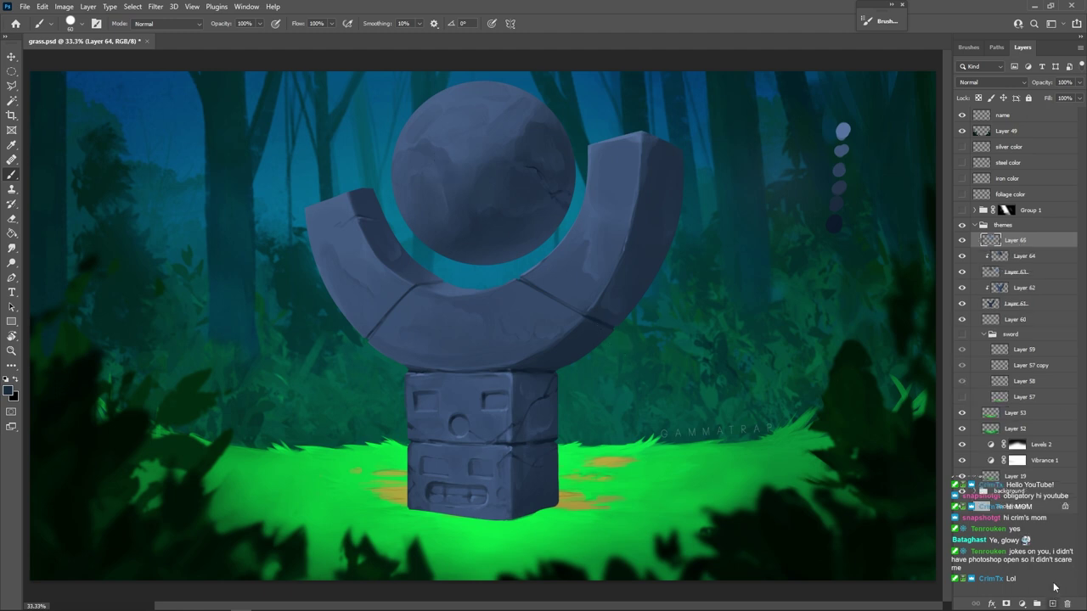
{"action": "right_click", "coordinate": [1012, 246]}
{"action": "left_click", "coordinate": [933, 345]}
{"action": "mouse_move", "coordinate": [442, 174]}
{"action": "left_mouse_down"}
{"action": "mouse_move", "coordinate": [473, 112]}
{"action": "mouse_move", "coordinate": [454, 146]}
{"action": "mouse_move", "coordinate": [460, 127]}
{"action": "mouse_move", "coordinate": [479, 164]}
{"action": "mouse_move", "coordinate": [468, 190]}
{"action": "mouse_move", "coordinate": [449, 183]}
{"action": "left_mouse_up"}
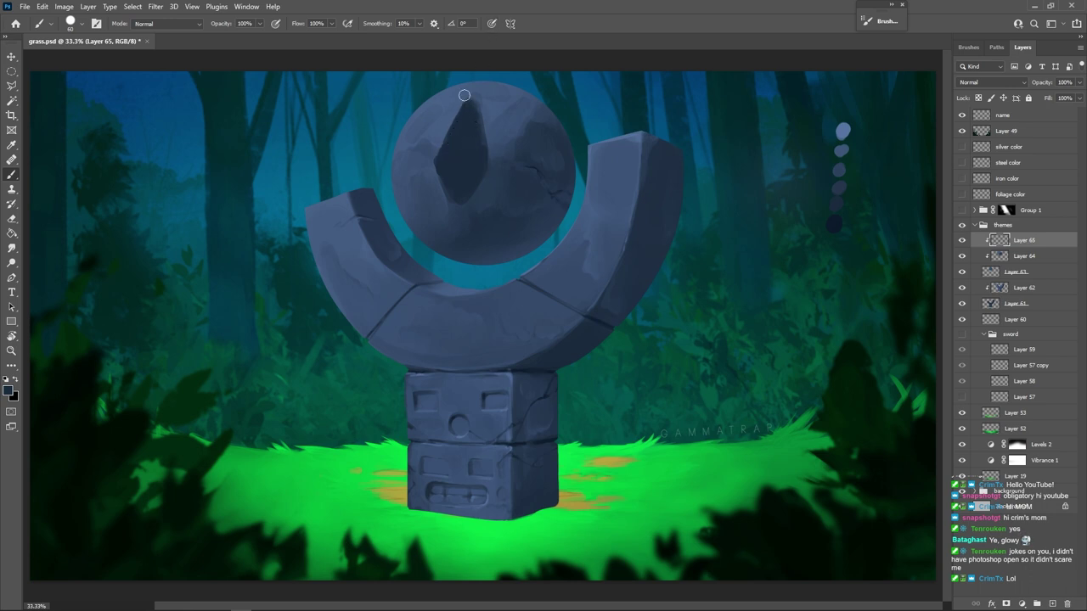
Erase parts of the flame-like diamond emblem to sharpen its carved shape and edges.
{"action": "key", "text": "e"}
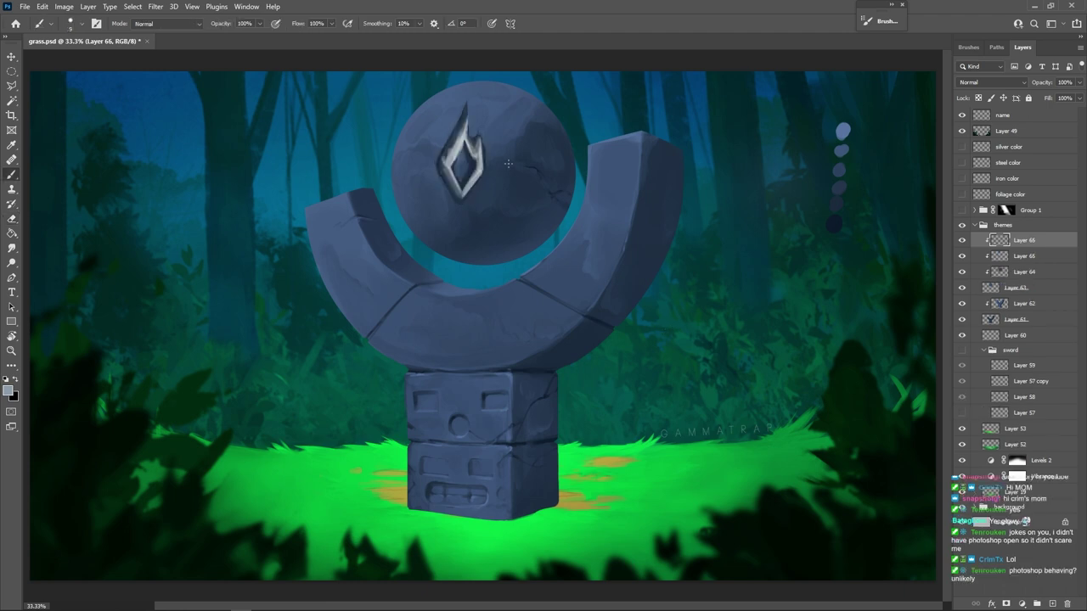
{"action": "key", "text": "e"}
{"action": "left_click_drag", "start_coordinate": [463, 136], "coordinate": [466, 114]}
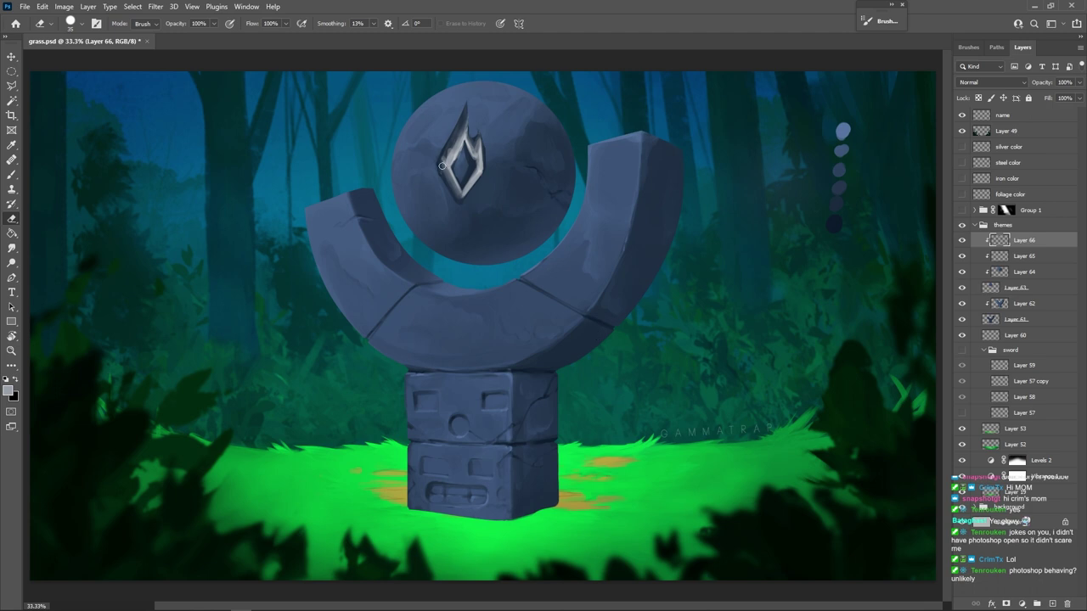
{"action": "key", "text": "b"}
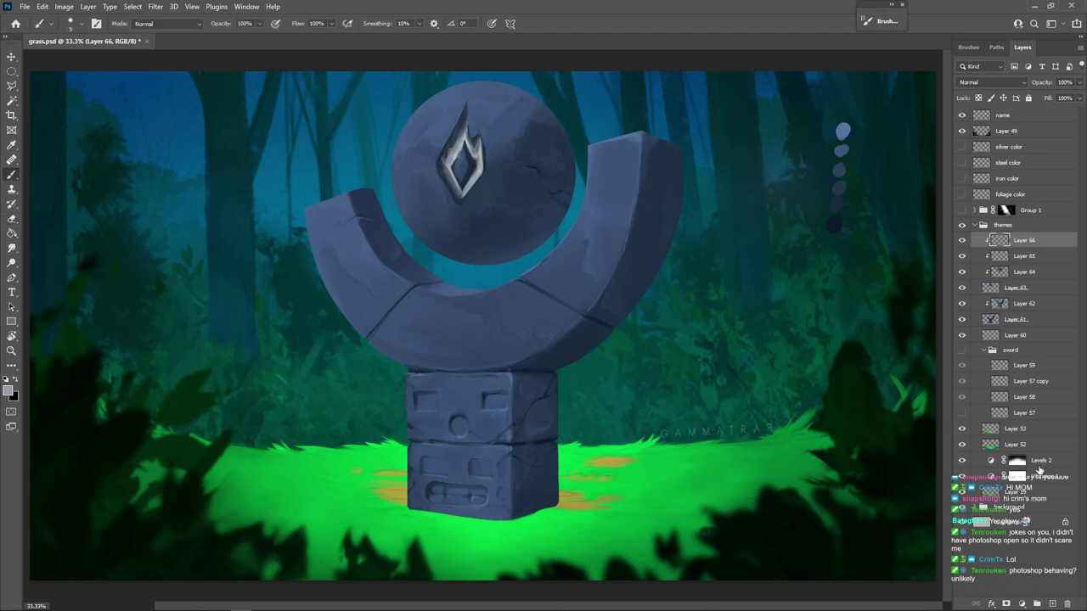
Add a new layer in Overlay mode, and choose a bright cyan color and a soft round brush.
{"action": "left_click", "coordinate": [1053, 603]}
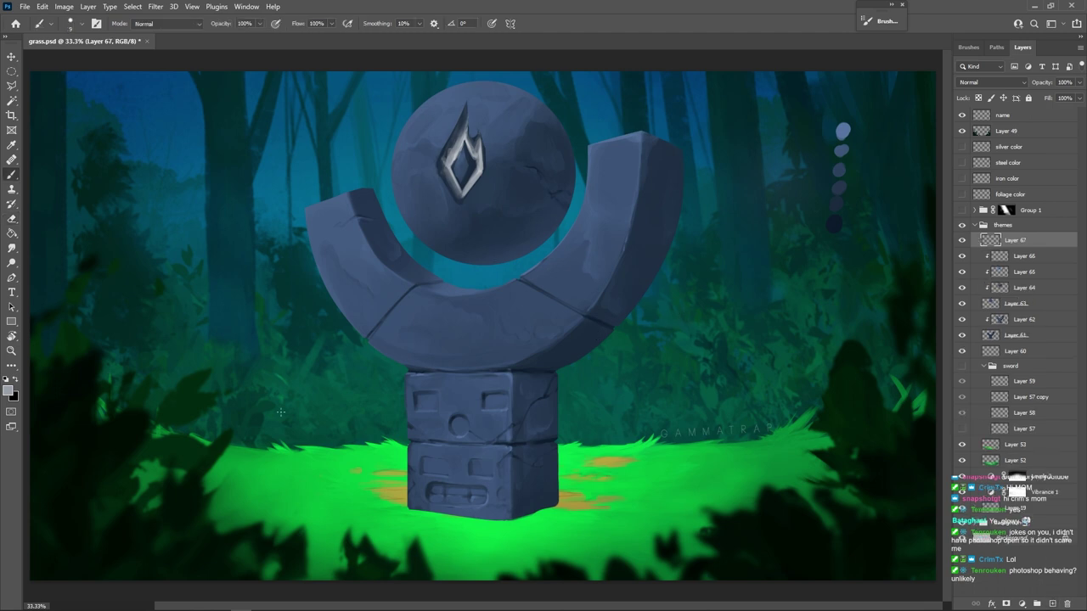
{"action": "left_click", "coordinate": [7, 391]}
{"action": "left_click_drag", "start_coordinate": [773, 393], "coordinate": [777, 382]}
{"action": "left_click_drag", "start_coordinate": [722, 347], "coordinate": [744, 311]}
{"action": "left_click", "coordinate": [873, 305]}
{"action": "right_click", "coordinate": [599, 351]}
{"action": "left_click", "coordinate": [634, 398]}
{"action": "left_click", "coordinate": [644, 41]}
{"action": "left_click", "coordinate": [991, 82]}
{"action": "left_click", "coordinate": [999, 232]}
Set the soft brush to 500 px, 41% opacity and 37% flow, with pen pressure controlling its size.
{"action": "key", "text": "]"}
{"action": "key", "text": "]"}
{"action": "key", "text": "]"}
{"action": "key", "text": "]"}
{"action": "key", "text": "]"}
{"action": "key", "text": "]"}
{"action": "left_click", "coordinate": [492, 24]}
{"action": "key", "text": "shift+4"}
{"action": "key", "text": "shift+5"}
{"action": "key", "text": "4"}
{"action": "key", "text": "1"}
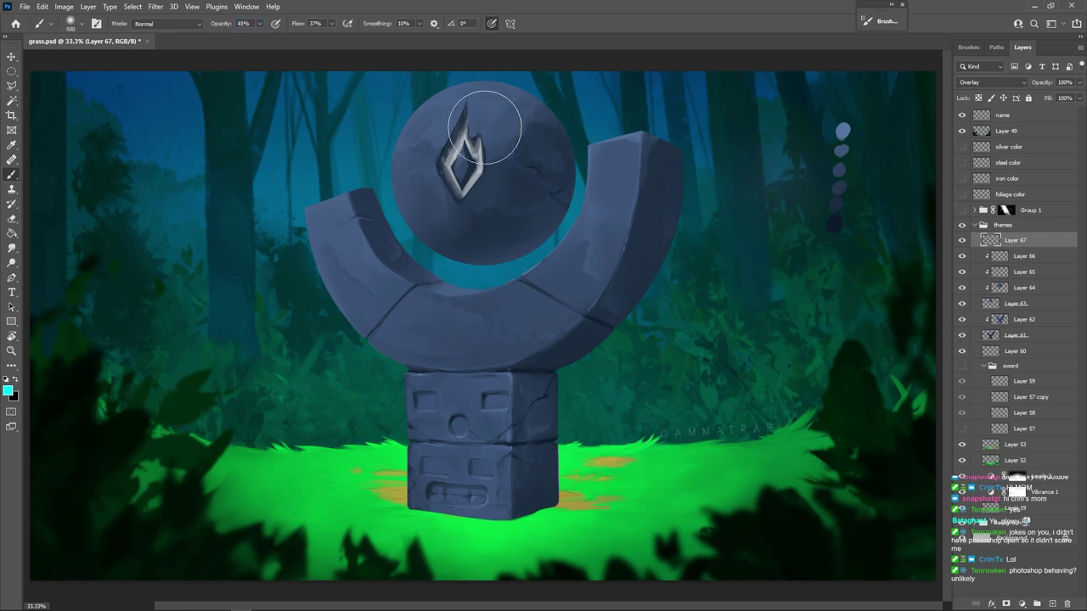
Paint a cyan glow over the diamond emblem, varying the soft brush size.
{"action": "key", "text": "["}
{"action": "key", "text": "["}
{"action": "mouse_move", "coordinate": [449, 162]}
{"action": "left_mouse_down"}
{"action": "mouse_move", "coordinate": [472, 124]}
{"action": "mouse_move", "coordinate": [456, 113]}
{"action": "mouse_move", "coordinate": [473, 120]}
{"action": "mouse_move", "coordinate": [472, 108]}
{"action": "mouse_move", "coordinate": [466, 127]}
{"action": "mouse_move", "coordinate": [483, 171]}
{"action": "mouse_move", "coordinate": [475, 187]}
{"action": "mouse_move", "coordinate": [475, 161]}
{"action": "mouse_move", "coordinate": [444, 169]}
{"action": "left_mouse_up"}
{"action": "key", "text": "["}
{"action": "key", "text": "["}
{"action": "key", "text": "]"}
{"action": "key", "text": "]"}
{"action": "key", "text": "]"}
{"action": "key", "text": "bracketright"}
{"action": "key", "text": "bracketright"}
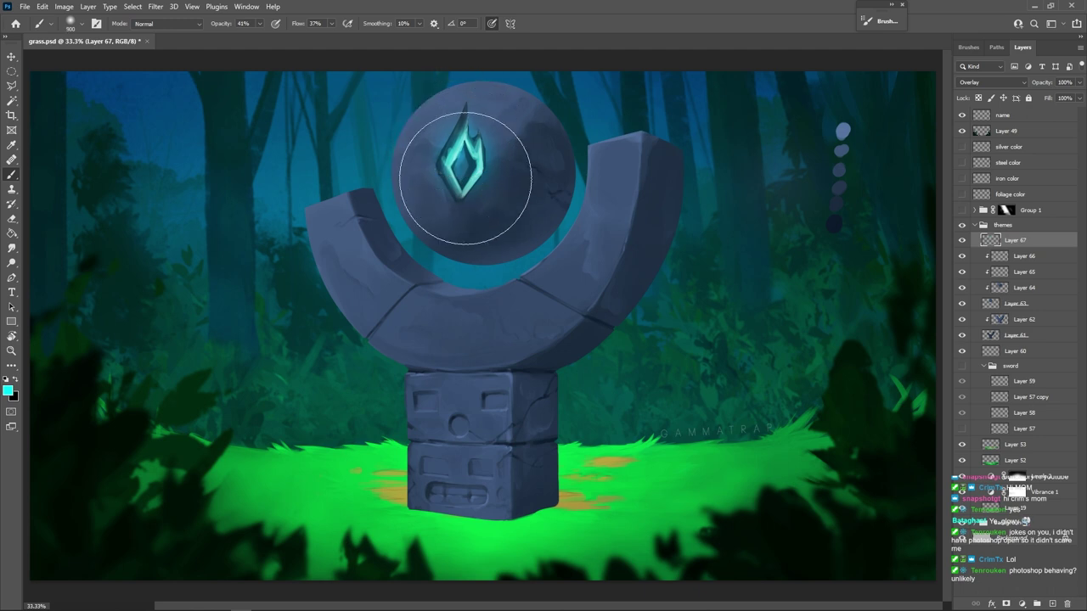
Build up the cyan halo on the stone around the emblem with soft brush sizes between 600 and 900 px.
{"action": "key", "text": "bracketright"}
{"action": "key", "text": "bracketleft"}
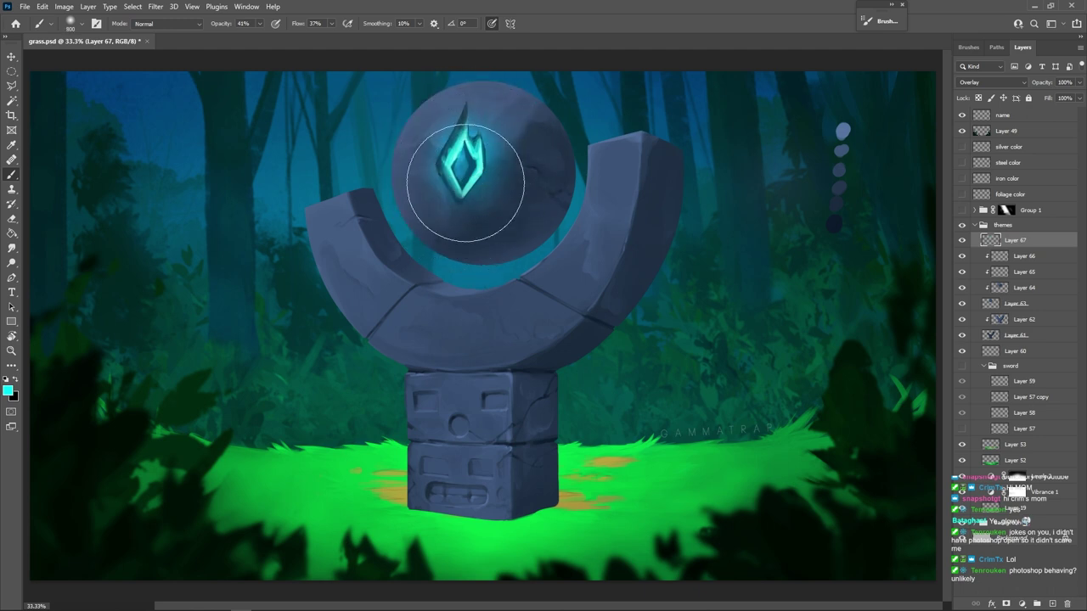
{"action": "key", "text": "bracketleft"}
{"action": "key", "text": "bracketleft"}
{"action": "key", "text": "bracketleft"}
{"action": "key", "text": "bracketleft"}
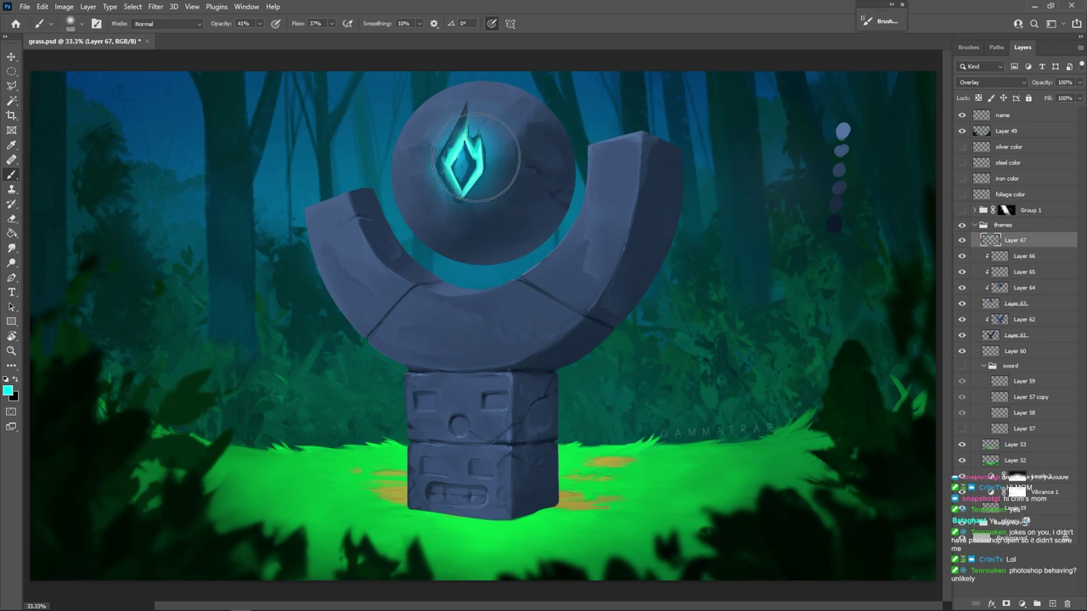
{"action": "key", "text": "bracketright"}
{"action": "key", "text": "bracketright"}
{"action": "key", "text": "bracketright"}
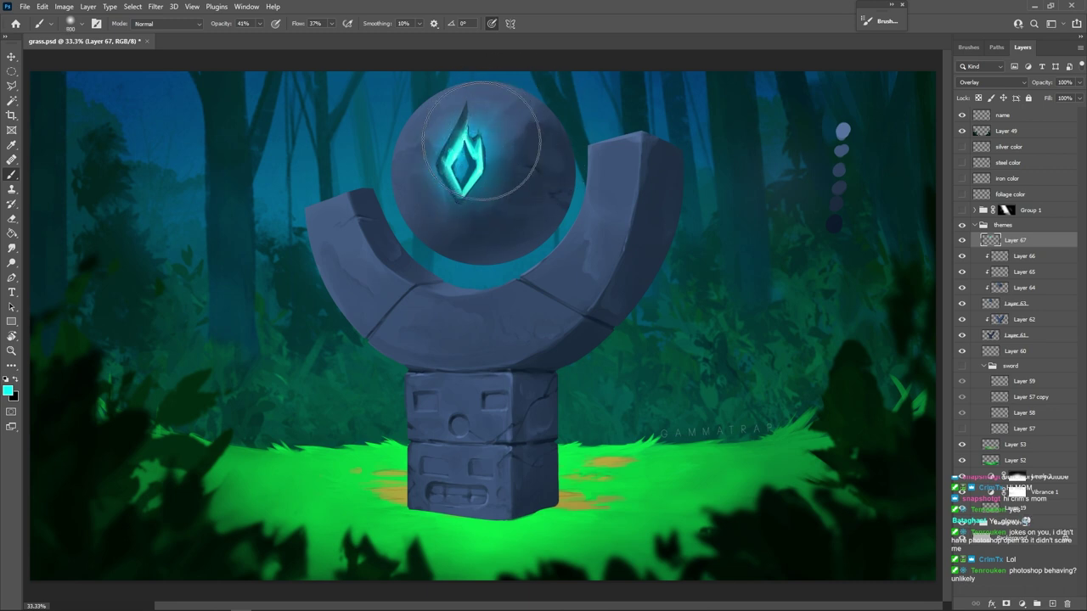
{"action": "mouse_move", "coordinate": [468, 124]}
{"action": "left_mouse_down"}
{"action": "mouse_move", "coordinate": [486, 159]}
{"action": "mouse_move", "coordinate": [430, 182]}
{"action": "mouse_move", "coordinate": [457, 118]}
{"action": "left_mouse_up"}
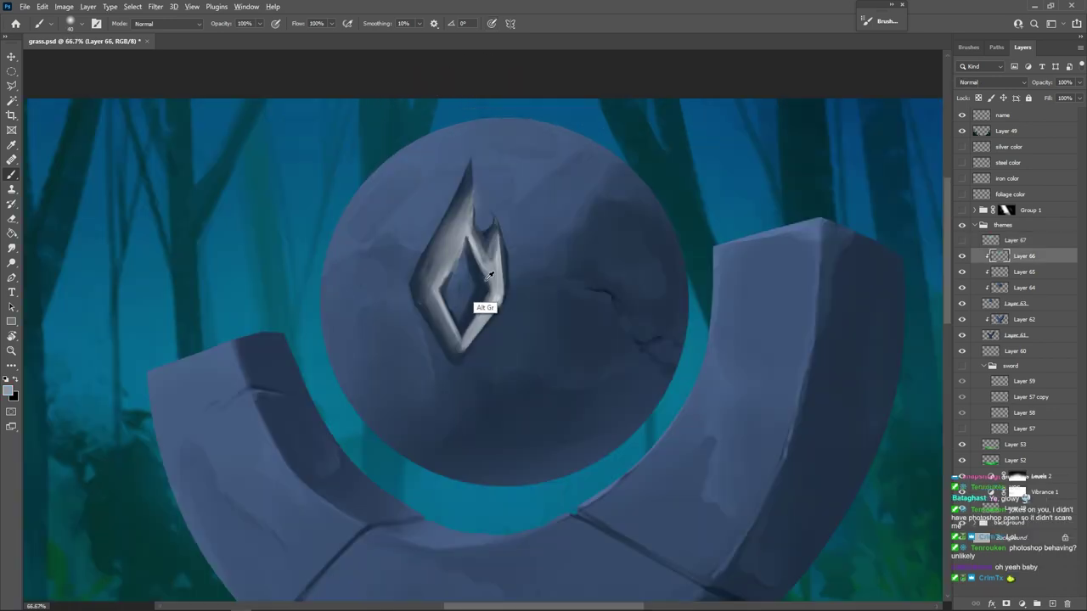
Refine the bevels on the emblem's inner, right-hand and lower edges on Layer 66 using tones sampled from the emblem.
{"action": "left_click", "coordinate": [486, 280], "text": "alt"}
{"action": "left_click_drag", "start_coordinate": [488, 289], "coordinate": [492, 272]}
{"action": "left_click", "coordinate": [481, 259], "text": "alt"}
{"action": "left_click", "coordinate": [494, 273], "text": "alt"}
{"action": "left_click", "coordinate": [496, 293], "text": "alt"}
{"action": "left_click", "coordinate": [473, 325], "text": "alt"}
{"action": "left_click", "coordinate": [457, 343], "text": "alt"}
{"action": "mouse_move", "coordinate": [470, 333]}
{"action": "left_mouse_down"}
{"action": "mouse_move", "coordinate": [461, 344]}
{"action": "mouse_move", "coordinate": [441, 306]}
{"action": "mouse_move", "coordinate": [451, 340]}
{"action": "left_mouse_up"}
Shade the emblem's outer left edge with sampled dark tones and clean up its upper right edge with the eraser.
{"action": "left_click", "coordinate": [436, 288], "text": "alt"}
{"action": "left_click", "coordinate": [433, 319], "text": "alt"}
{"action": "mouse_move", "coordinate": [417, 286]}
{"action": "left_mouse_down"}
{"action": "mouse_move", "coordinate": [454, 347]}
{"action": "mouse_move", "coordinate": [447, 328]}
{"action": "left_mouse_up"}
{"action": "mouse_move", "coordinate": [441, 240]}
{"action": "left_mouse_down"}
{"action": "mouse_move", "coordinate": [455, 208]}
{"action": "mouse_move", "coordinate": [437, 286]}
{"action": "left_mouse_up"}
{"action": "key", "text": "e"}
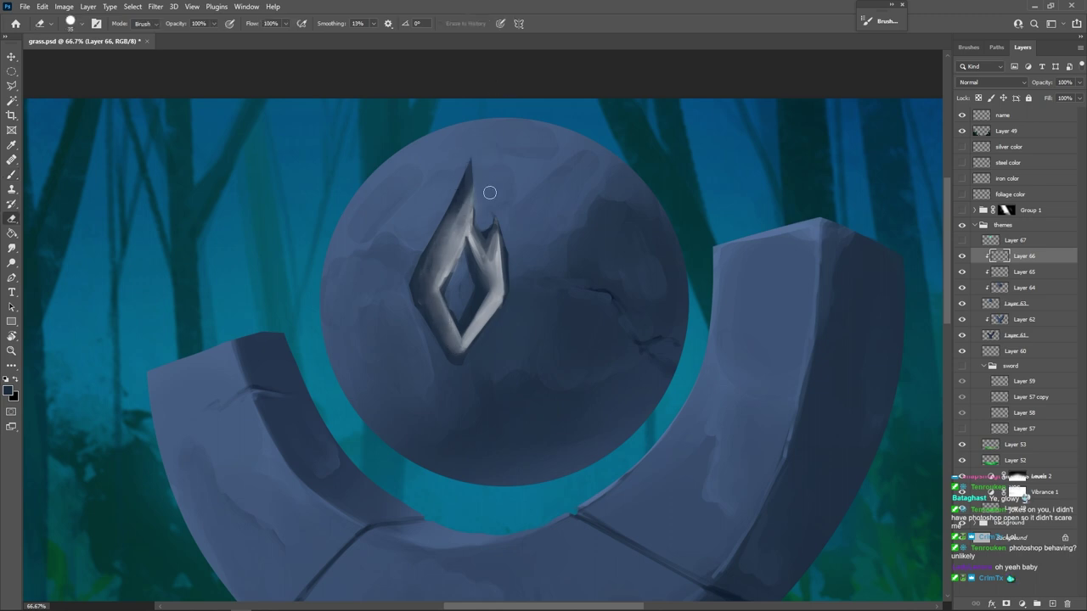
{"action": "mouse_move", "coordinate": [479, 216]}
{"action": "left_mouse_down"}
{"action": "mouse_move", "coordinate": [476, 189]}
{"action": "mouse_move", "coordinate": [508, 259]}
{"action": "left_mouse_up"}
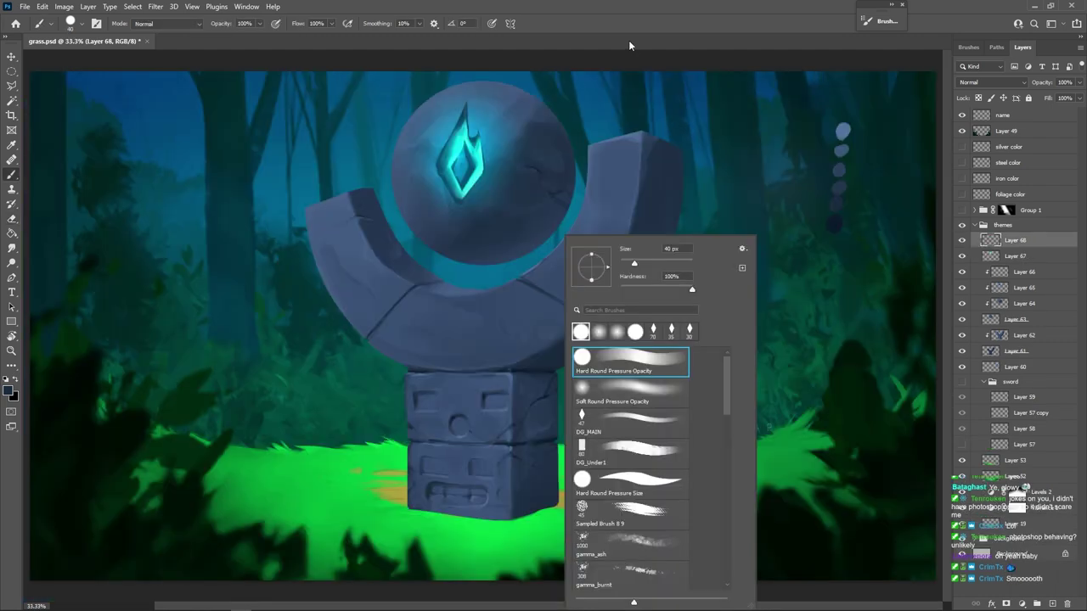
Paint bright green grass blades over the totem's bottom edge on Layer 68 with a pressure-sized hard round brush.
{"action": "key", "text": "Escape"}
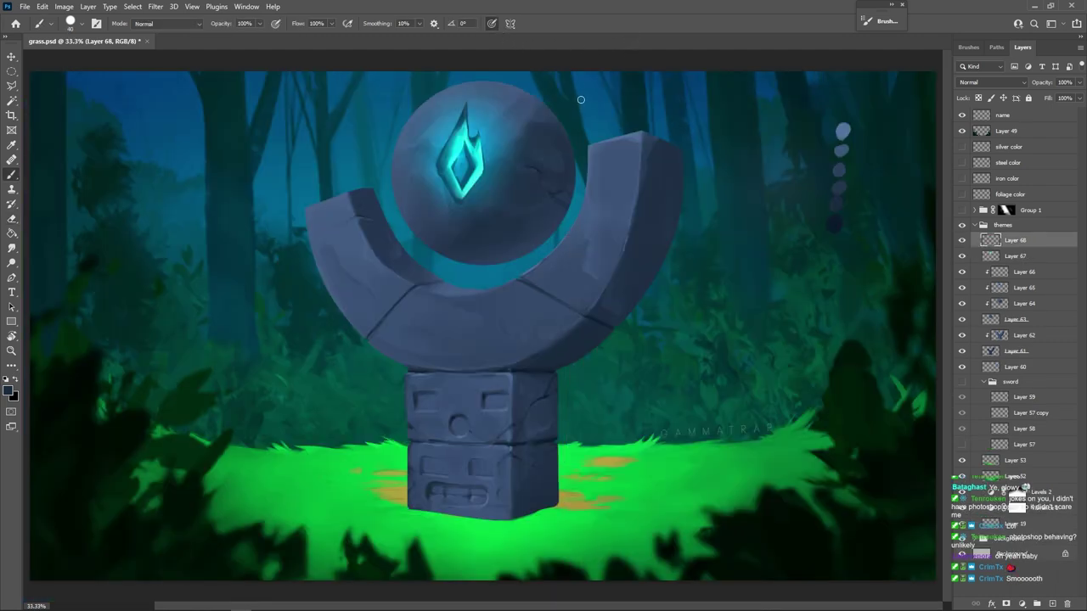
{"action": "left_click", "coordinate": [627, 515], "text": "alt"}
{"action": "mouse_move", "coordinate": [639, 442]}
{"action": "left_mouse_down"}
{"action": "mouse_move", "coordinate": [652, 373]}
{"action": "mouse_move", "coordinate": [721, 277]}
{"action": "left_mouse_up"}
{"action": "key", "text": "ctrl+z"}
{"action": "mouse_move", "coordinate": [548, 512]}
{"action": "left_mouse_down"}
{"action": "mouse_move", "coordinate": [556, 493]}
{"action": "mouse_move", "coordinate": [517, 504]}
{"action": "left_mouse_up"}
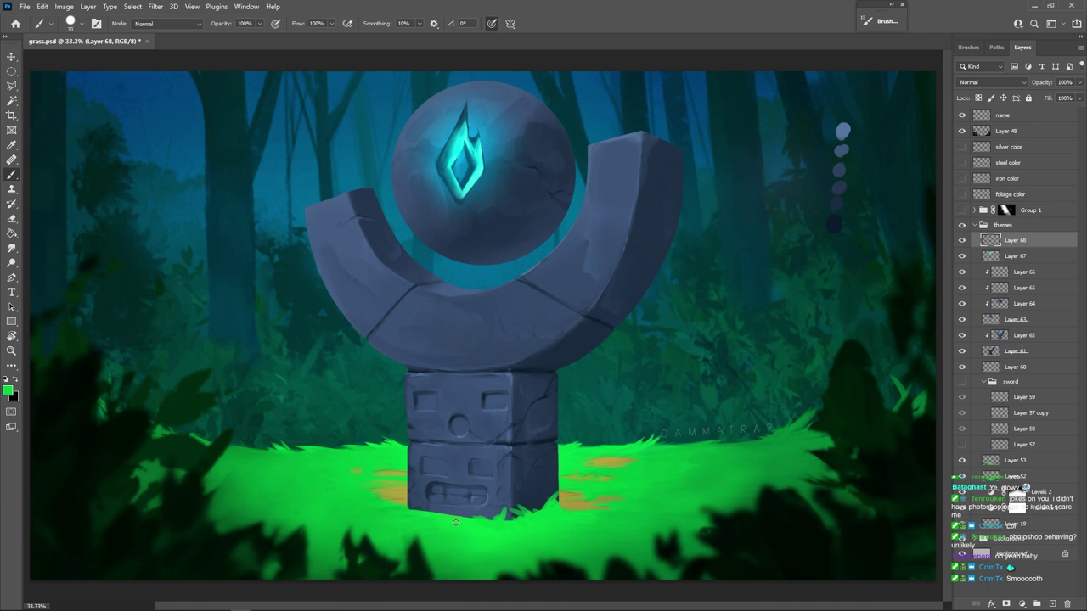
{"action": "left_click_drag", "start_coordinate": [430, 515], "coordinate": [423, 521]}
{"action": "left_click", "coordinate": [462, 520], "text": "alt"}
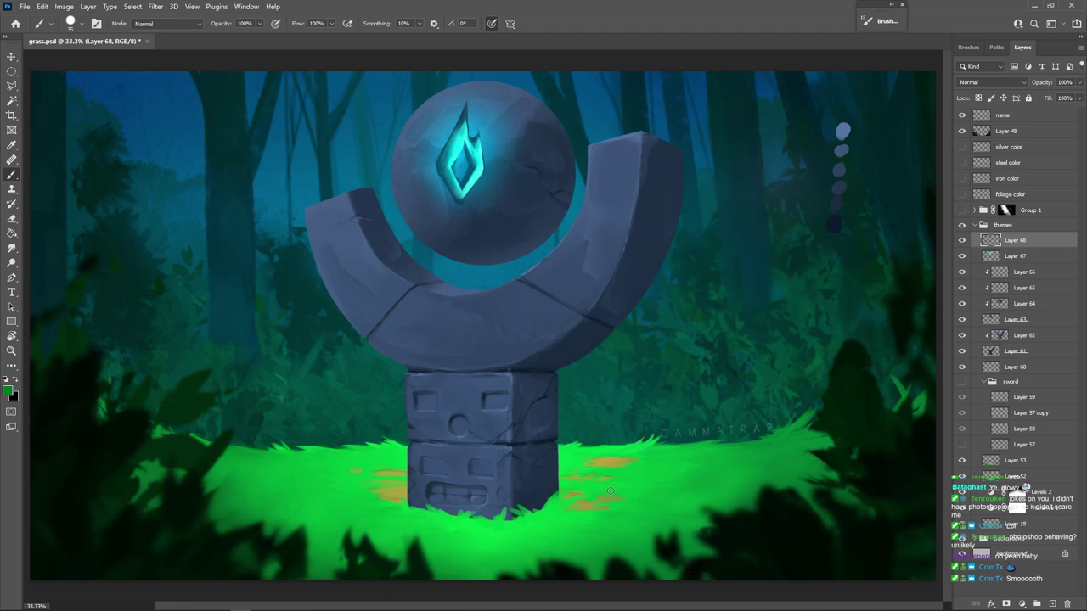
Add darker green grass strokes at the right of the totem's base and blend them with sampled greens.
{"action": "left_click_drag", "start_coordinate": [578, 501], "coordinate": [562, 519]}
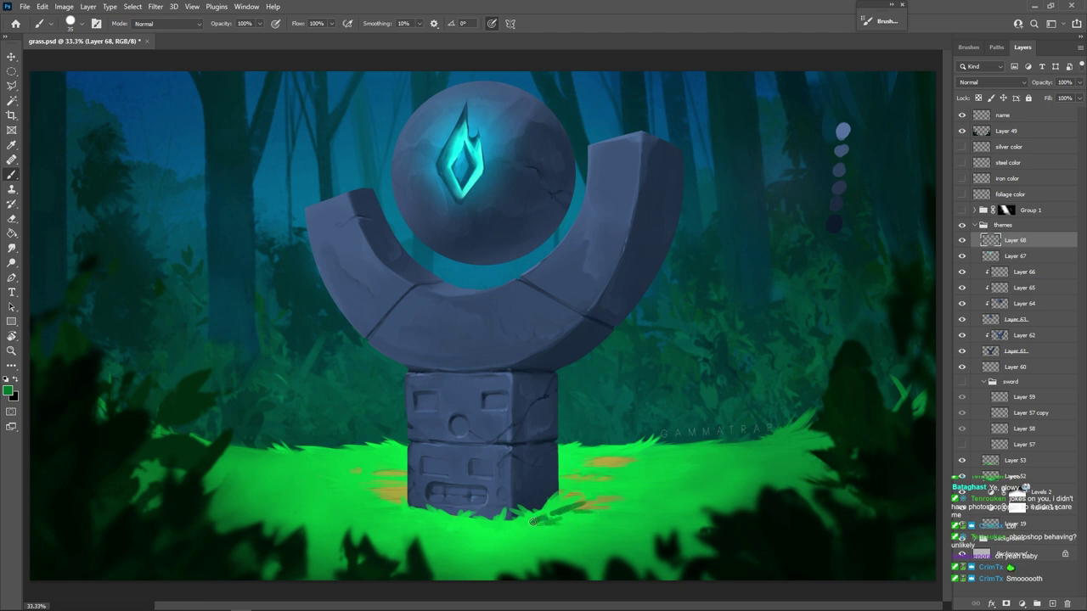
{"action": "left_click", "coordinate": [548, 514], "text": "alt"}
{"action": "left_click_drag", "start_coordinate": [552, 511], "coordinate": [584, 506]}
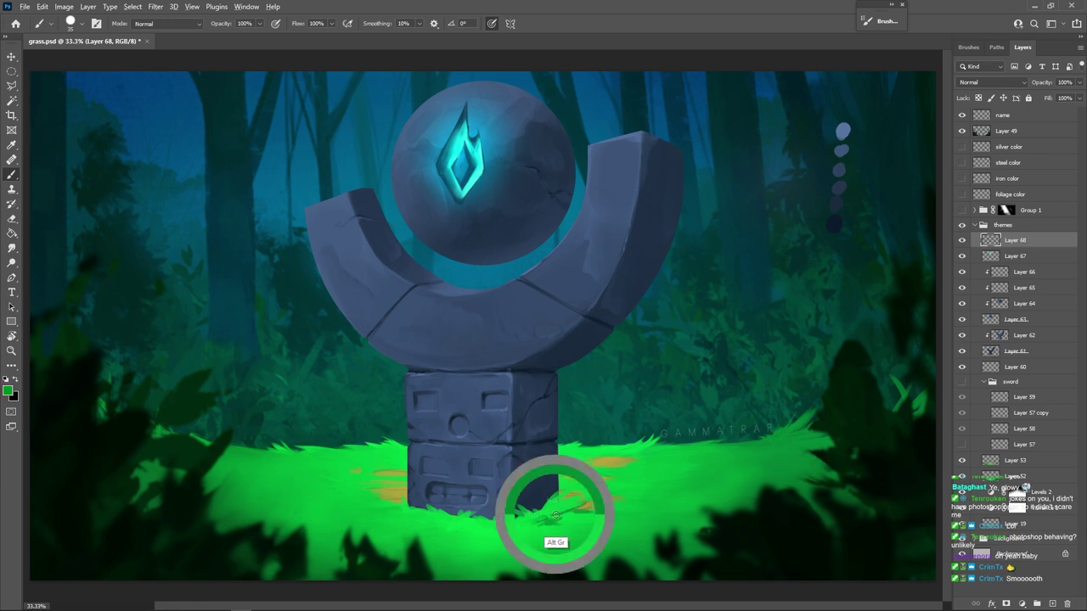
{"action": "left_click", "coordinate": [560, 513], "text": "alt"}
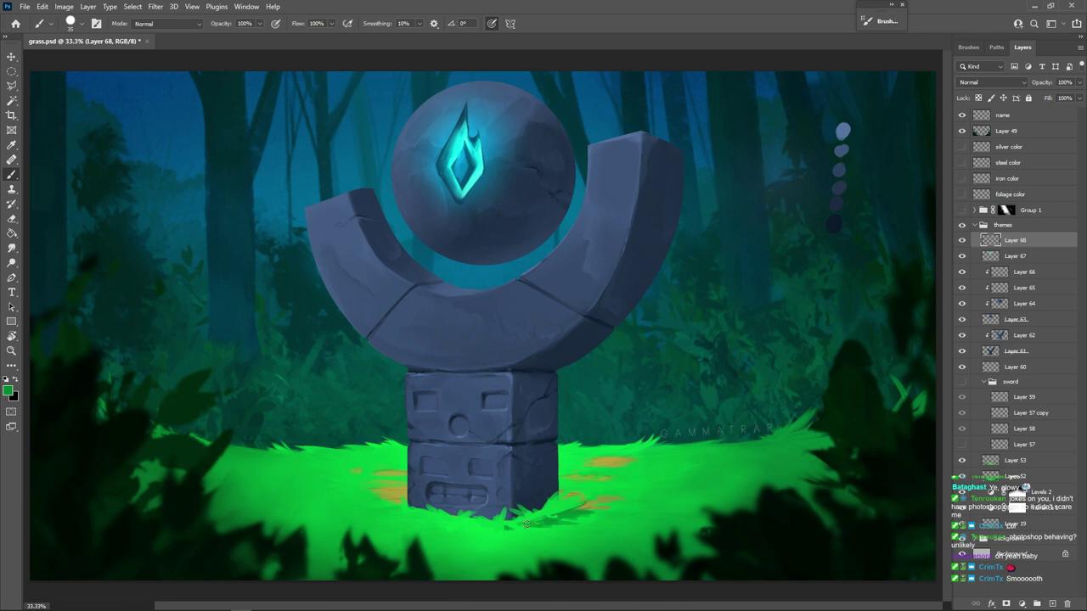
{"action": "left_click", "coordinate": [474, 535], "text": "alt"}
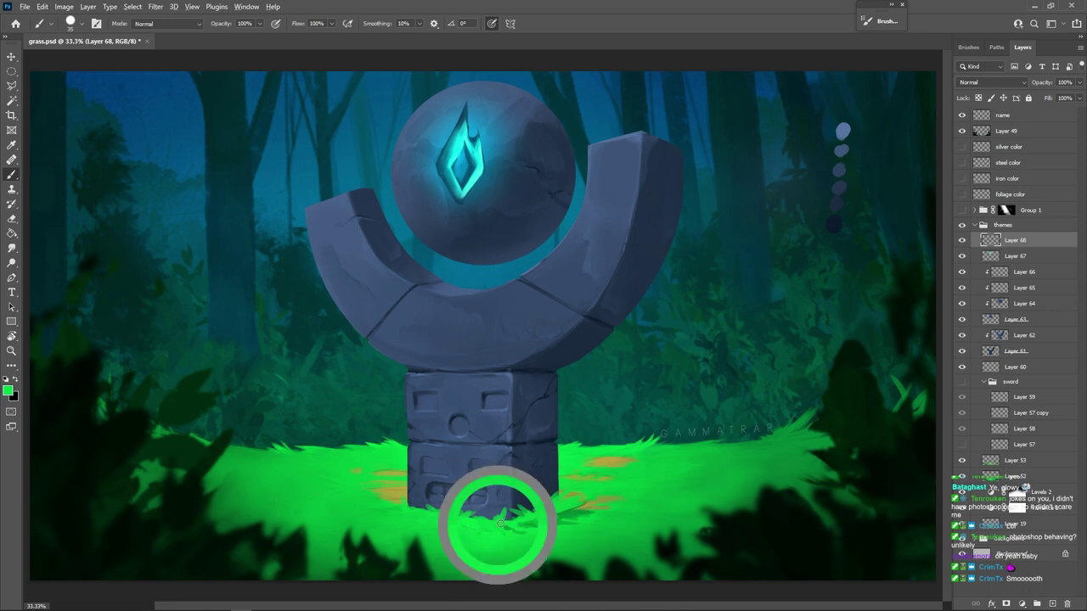
{"action": "left_click", "coordinate": [514, 524], "text": "alt"}
{"action": "left_click_drag", "start_coordinate": [514, 523], "coordinate": [544, 515]}
{"action": "left_click", "coordinate": [530, 519], "text": "alt"}
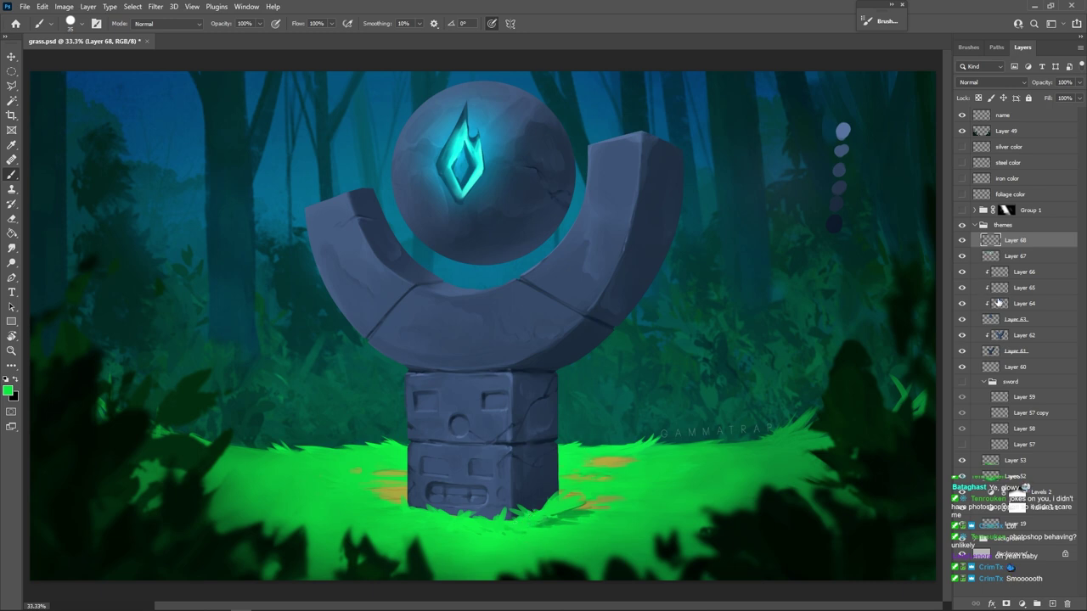
Add a new Multiply layer and paint a soft green shadow on the grass beside the totem's base with a soft round brush.
{"action": "left_click", "coordinate": [1051, 604]}
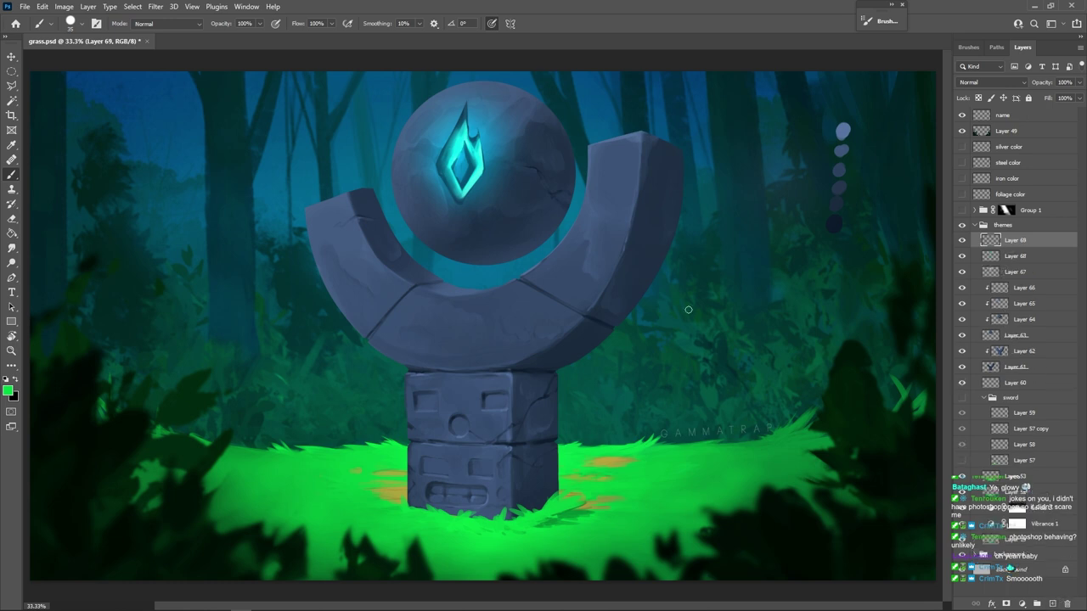
{"action": "right_click", "coordinate": [559, 408]}
{"action": "left_click", "coordinate": [642, 27]}
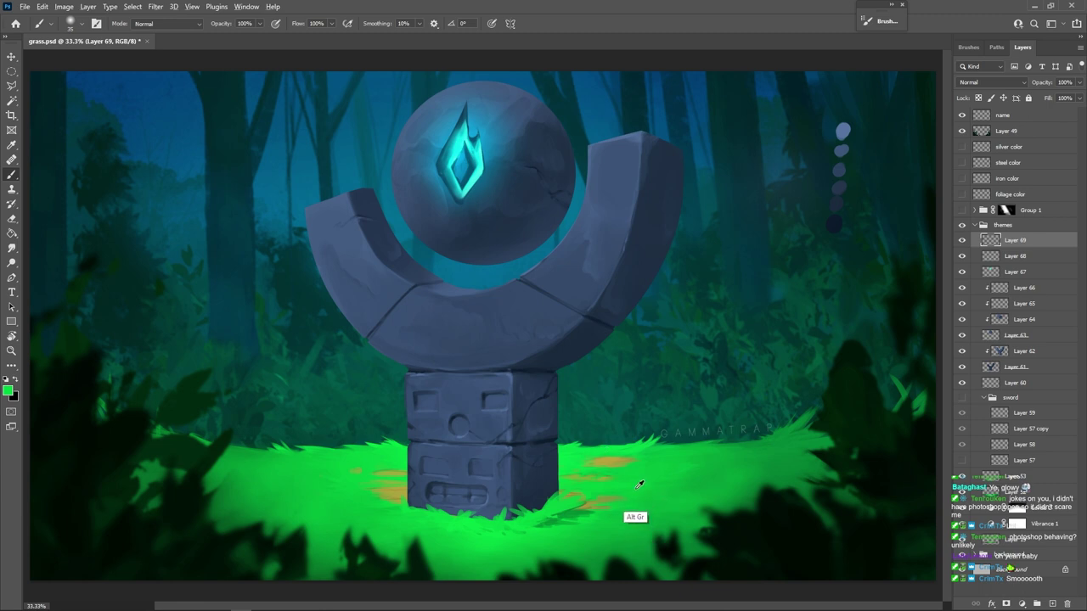
{"action": "left_click", "coordinate": [993, 81]}
{"action": "left_click", "coordinate": [989, 123]}
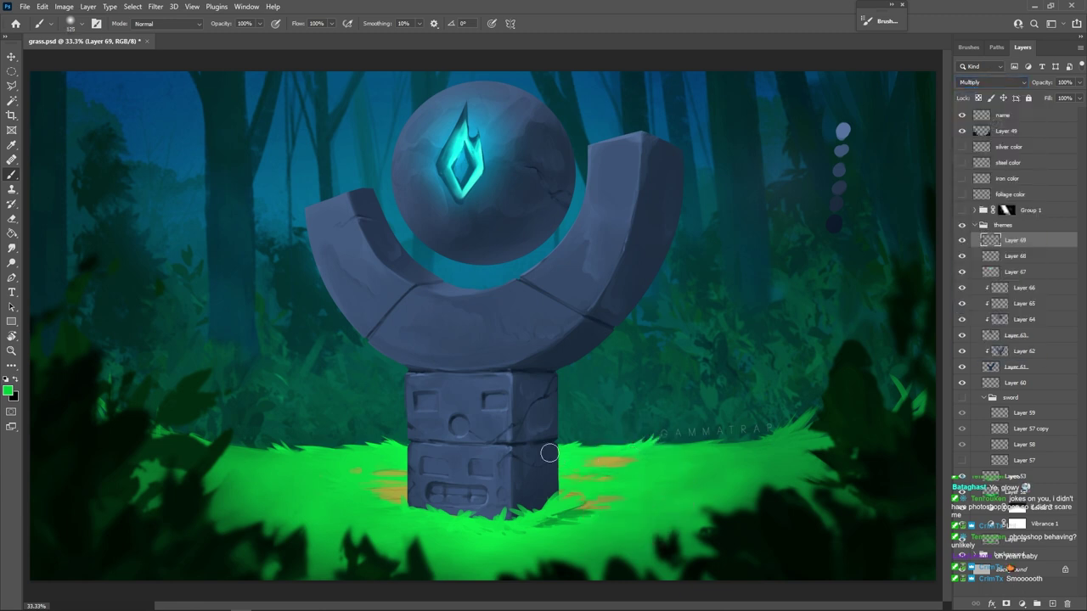
Switch to the Soft Round Pressure Opacity eraser and enlarge it to 700 px for softening the grass shadow.
{"action": "key", "text": "e"}
{"action": "right_click", "coordinate": [676, 416]}
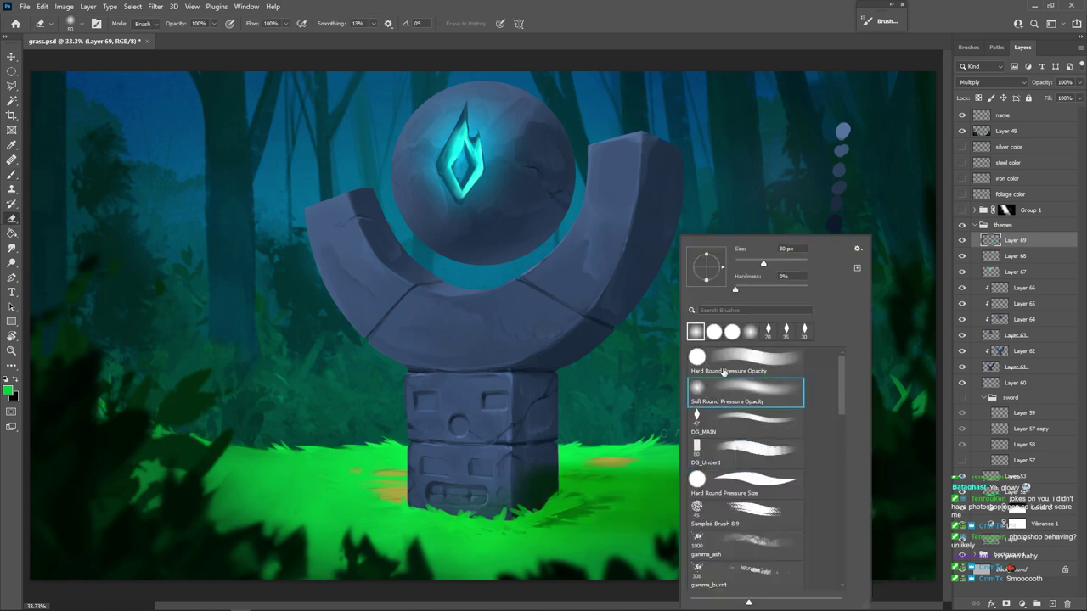
{"action": "left_click", "coordinate": [773, 173]}
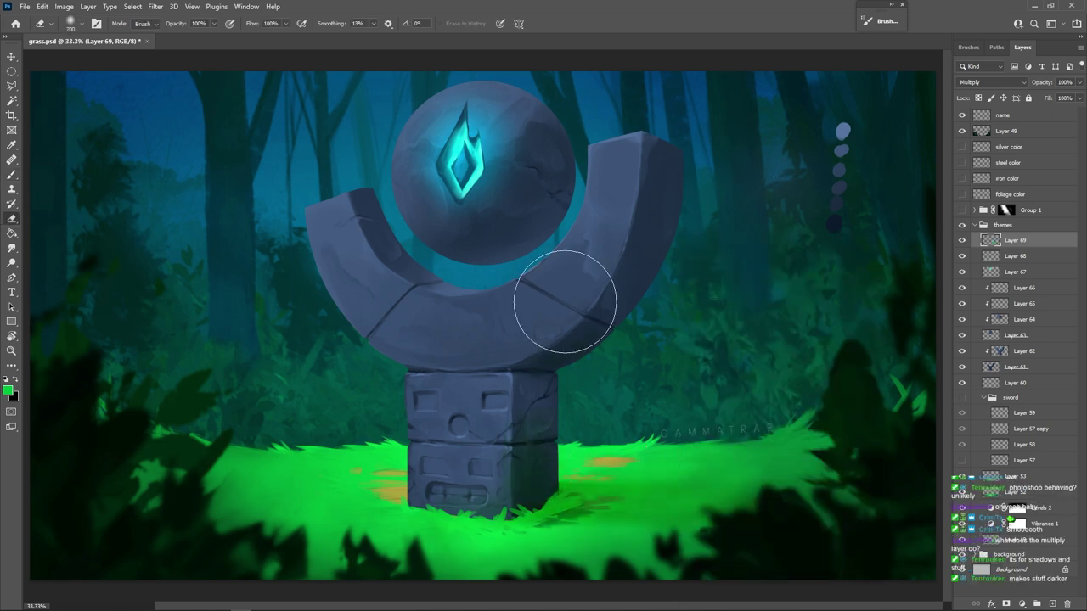
Erase the shadow spill from the totem's blocks with the Hard Round Pressure Opacity eraser, reduced to about 100 px.
{"action": "right_click", "coordinate": [535, 306]}
{"action": "double_click", "coordinate": [611, 355]}
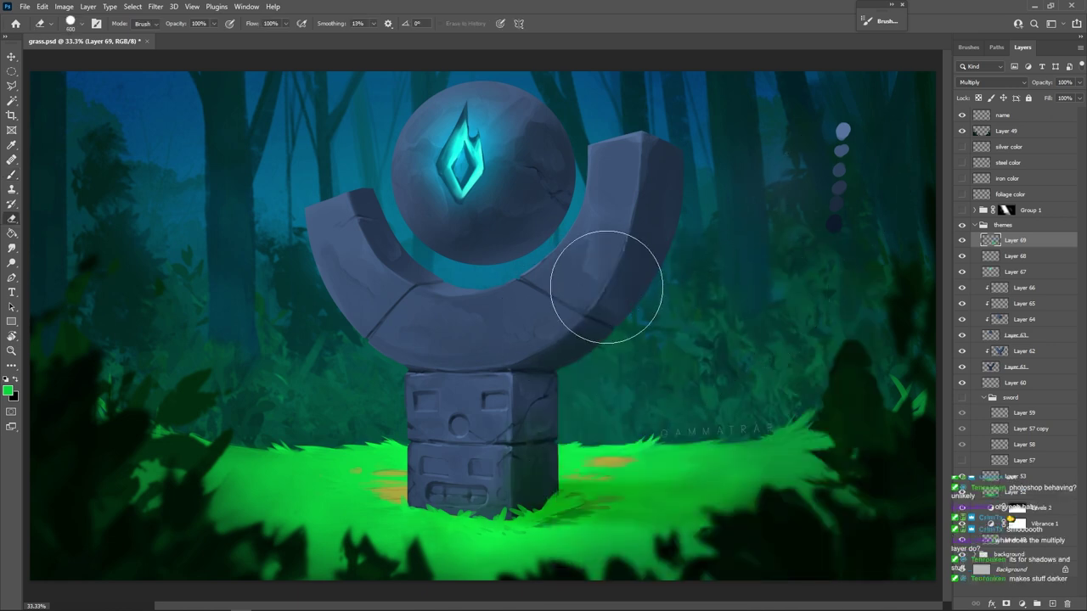
{"action": "key", "text": "bracketleft"}
{"action": "key", "text": "bracketleft"}
{"action": "key", "text": "bracketleft"}
{"action": "key", "text": "bracketleft"}
{"action": "key", "text": "bracketleft"}
{"action": "key", "text": "bracketleft"}
{"action": "key", "text": "bracketleft"}
{"action": "key", "text": "bracketleft"}
{"action": "key", "text": "bracketleft"}
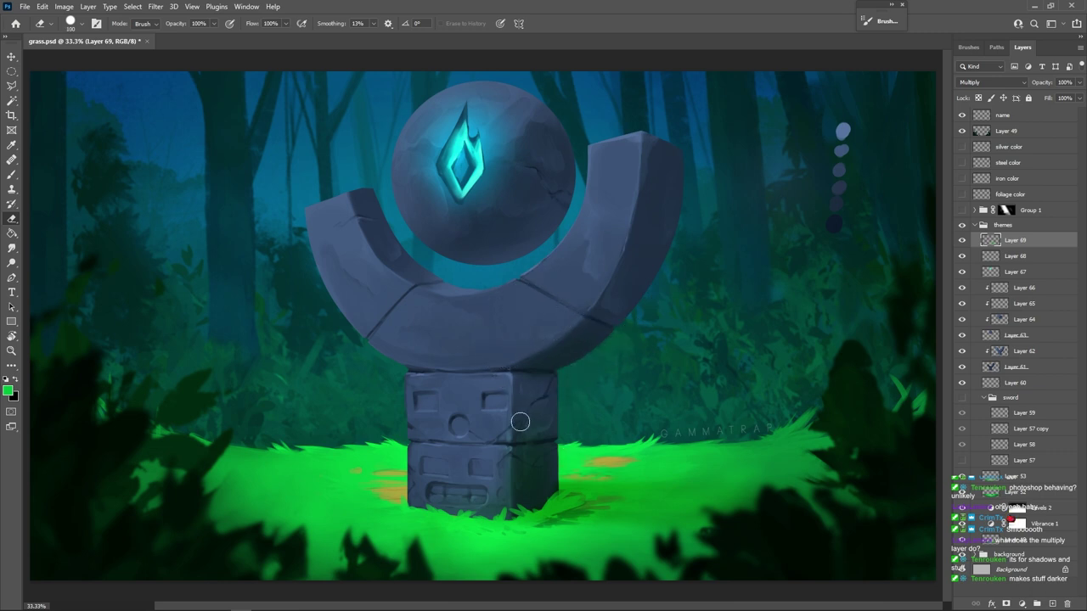
{"action": "key", "text": "bracketright"}
{"action": "key", "text": "b"}
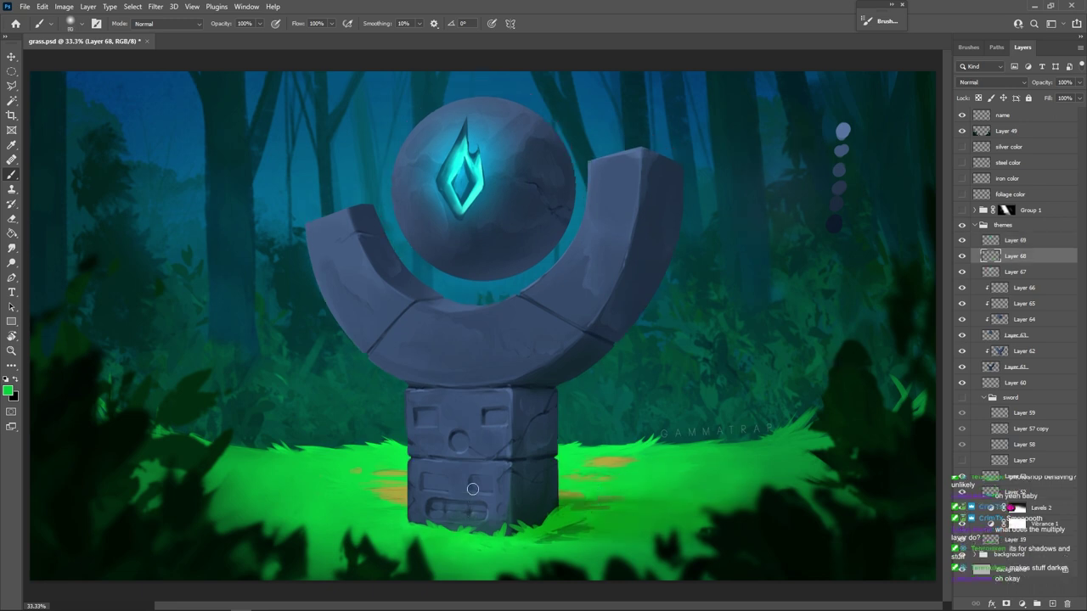
Show Group 1, select its layer mask and prepare a soft round brush with black as the foreground color.
{"action": "left_click", "coordinate": [445, 562], "text": "alt"}
{"action": "left_click", "coordinate": [962, 209]}
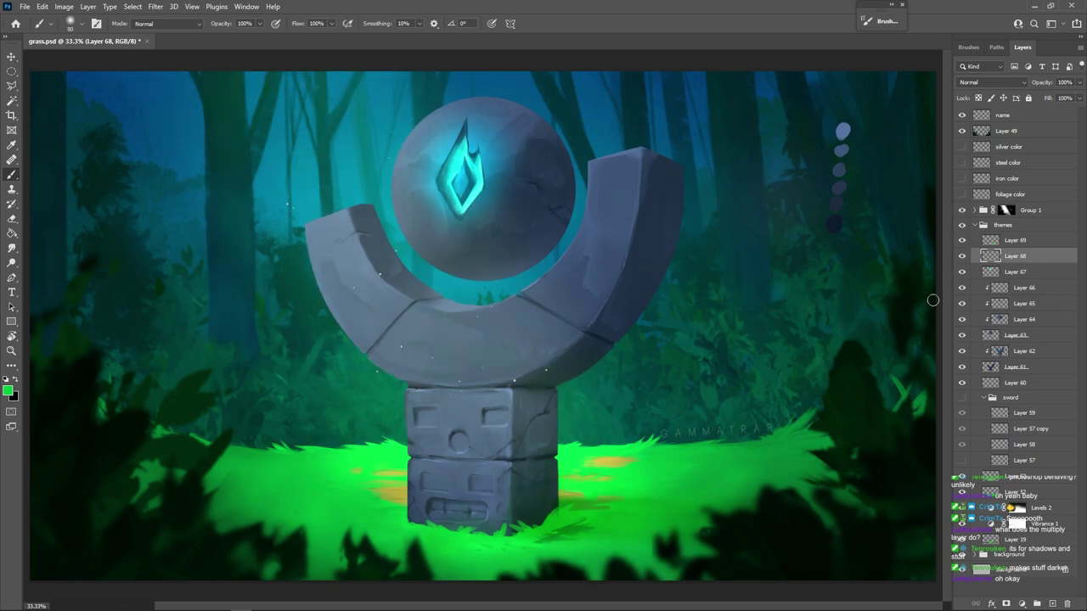
{"action": "left_click", "coordinate": [1006, 210]}
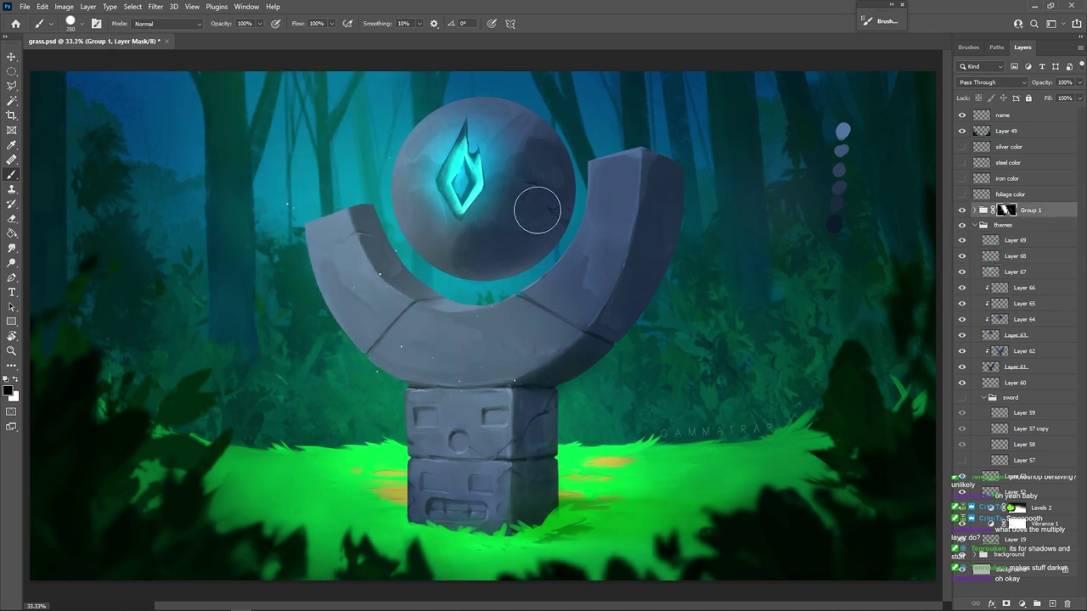
{"action": "right_click", "coordinate": [539, 210]}
{"action": "left_click", "coordinate": [591, 358]}
{"action": "left_click", "coordinate": [650, 168]}
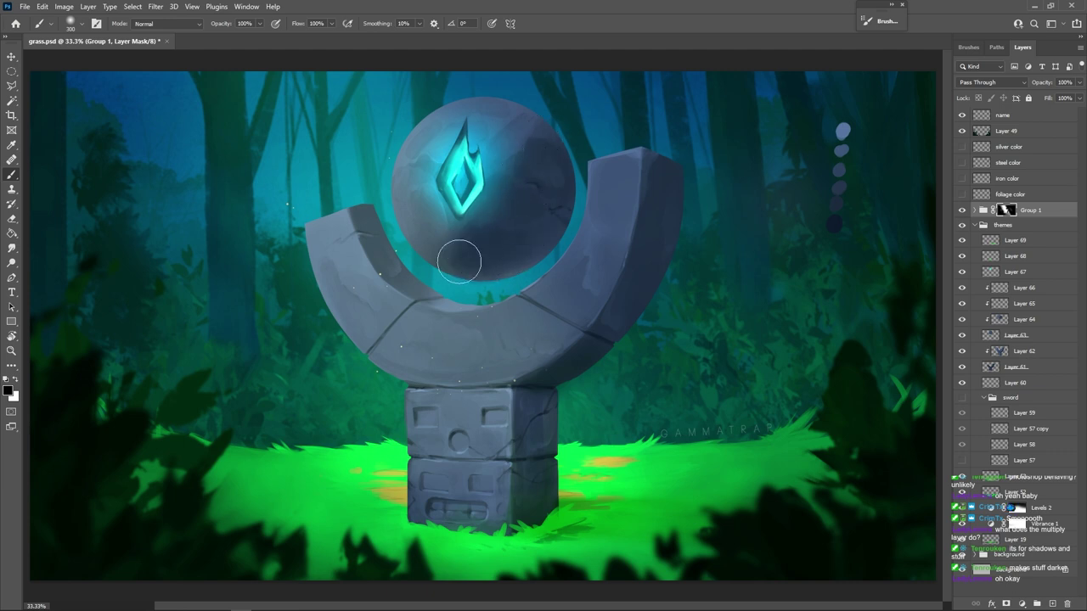
Paint black on Group 1's mask over the sphere's underside and around the totem's base, varying the soft brush size.
{"action": "key", "text": "bracketleft"}
{"action": "key", "text": "bracketleft"}
{"action": "key", "text": "bracketleft"}
{"action": "key", "text": "bracketleft"}
{"action": "key", "text": "bracketleft"}
{"action": "key", "text": "bracketright"}
{"action": "key", "text": "bracketright"}
{"action": "key", "text": "bracketright"}
{"action": "key", "text": "bracketright"}
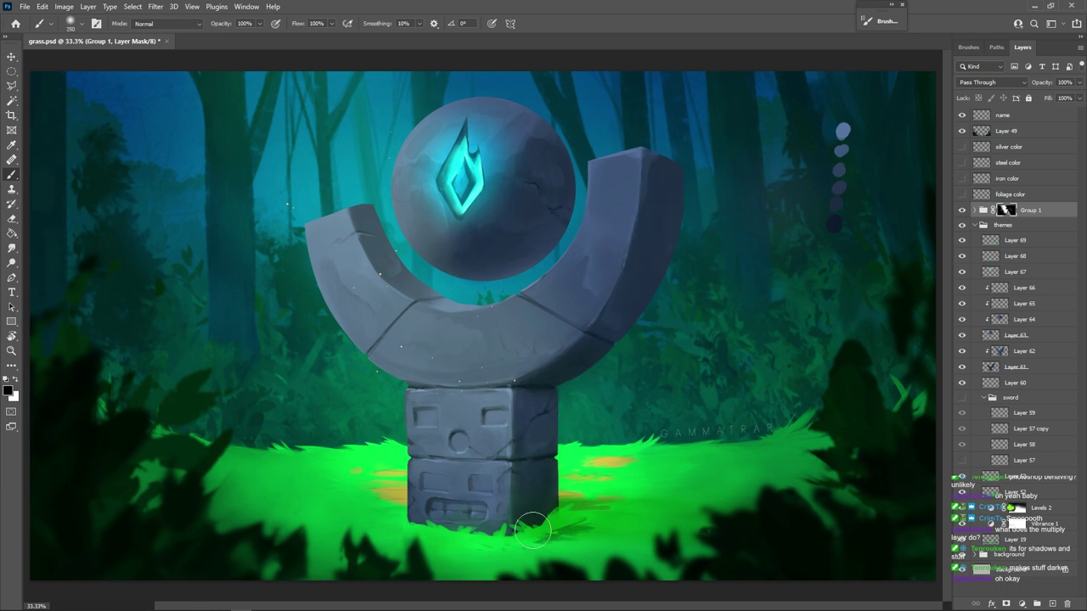
Paint white on Group 1's mask across the bottom stone block and black over the grass to its right.
{"action": "key", "text": "x"}
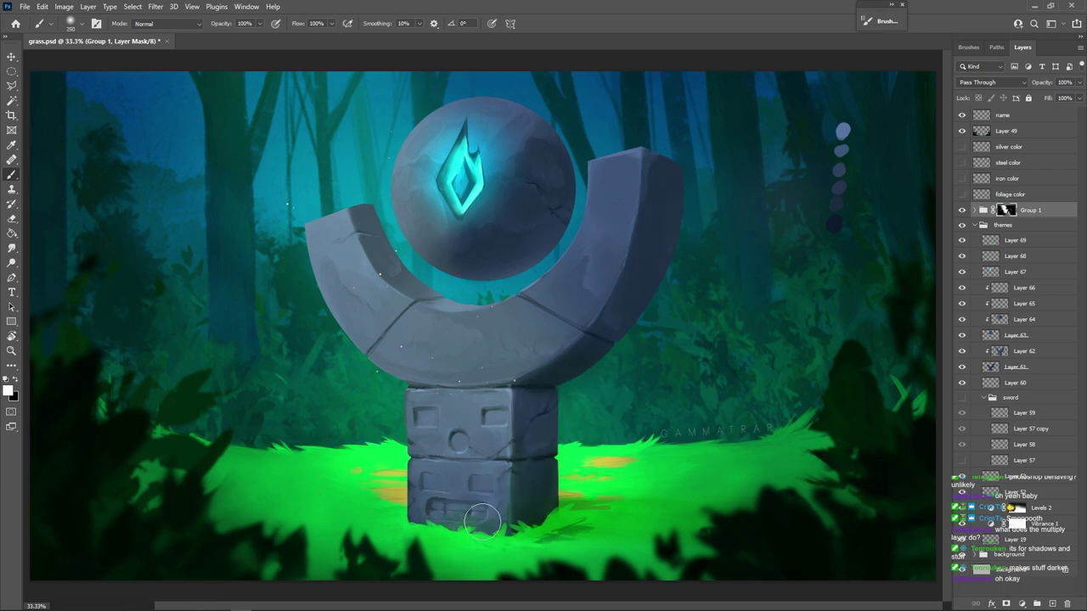
{"action": "mouse_move", "coordinate": [451, 513]}
{"action": "left_mouse_down"}
{"action": "mouse_move", "coordinate": [483, 513]}
{"action": "mouse_move", "coordinate": [486, 486]}
{"action": "mouse_move", "coordinate": [506, 481]}
{"action": "mouse_move", "coordinate": [509, 520]}
{"action": "left_mouse_up"}
{"action": "key", "text": "x"}
{"action": "mouse_move", "coordinate": [620, 530]}
{"action": "left_mouse_down"}
{"action": "mouse_move", "coordinate": [579, 481]}
{"action": "mouse_move", "coordinate": [641, 492]}
{"action": "left_mouse_up"}
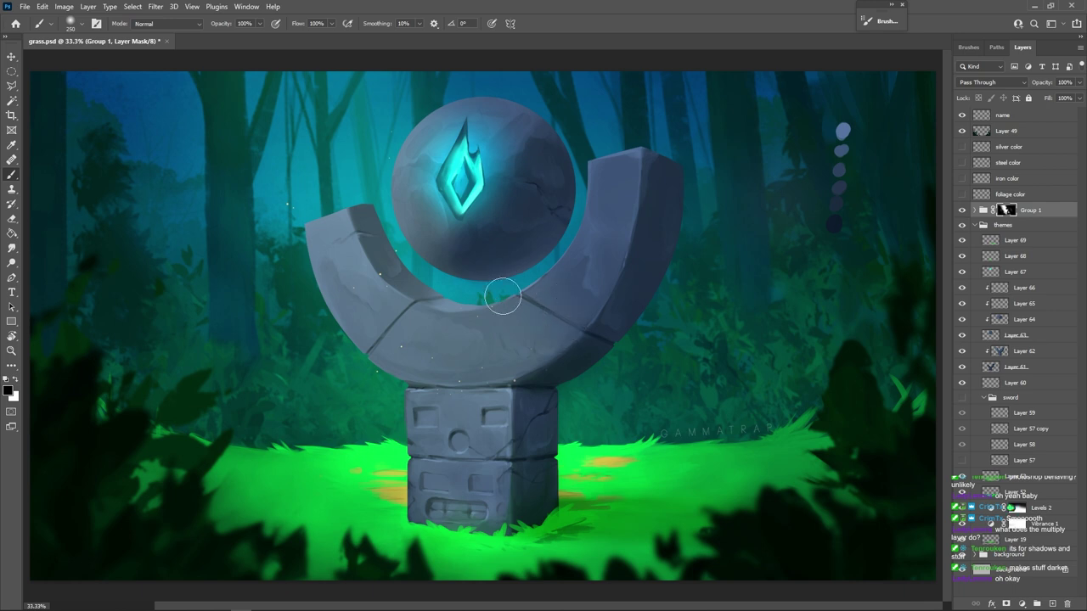
Paint white on Group 1's mask across the sphere's top, and switch back to black with the soft brush at 500 px.
{"action": "key", "text": "x"}
{"action": "left_click_drag", "start_coordinate": [434, 146], "coordinate": [537, 129]}
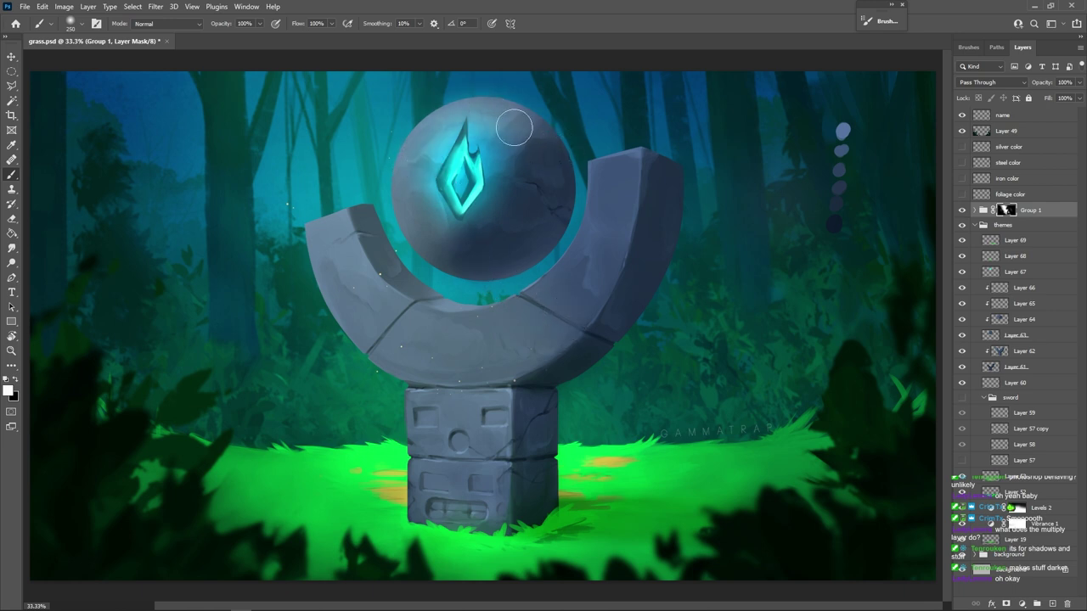
{"action": "key", "text": "x"}
{"action": "key", "text": "bracketright"}
{"action": "key", "text": "bracketright"}
{"action": "key", "text": "bracketright"}
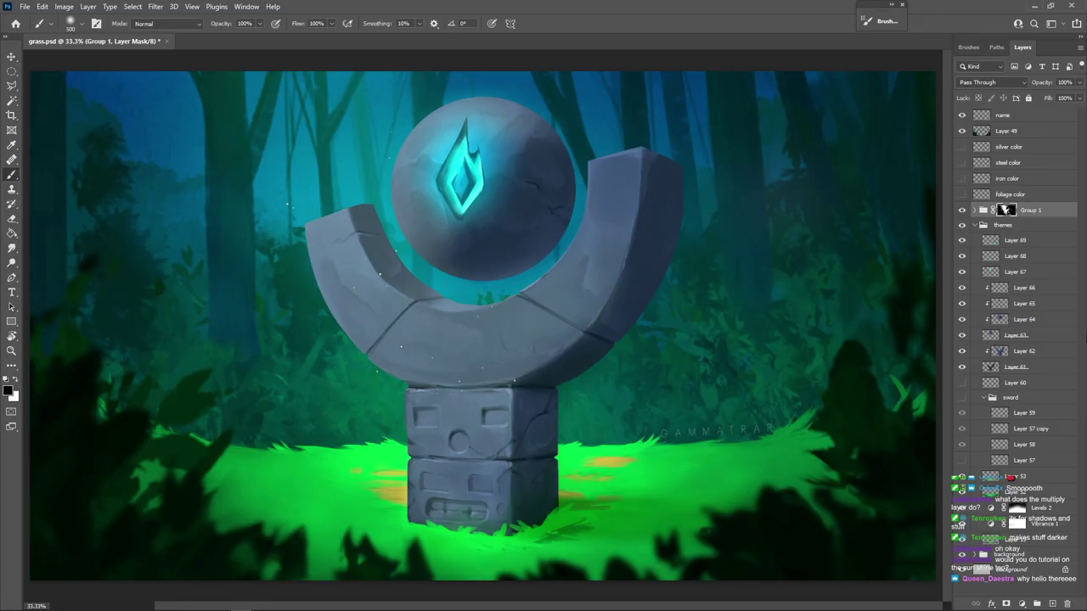
Hide Group 1 and paint dark green vines hanging over the stone arms on a new layer above Layer 69 with a hard round brush.
{"action": "left_click", "coordinate": [962, 209]}
{"action": "left_click", "coordinate": [1015, 242]}
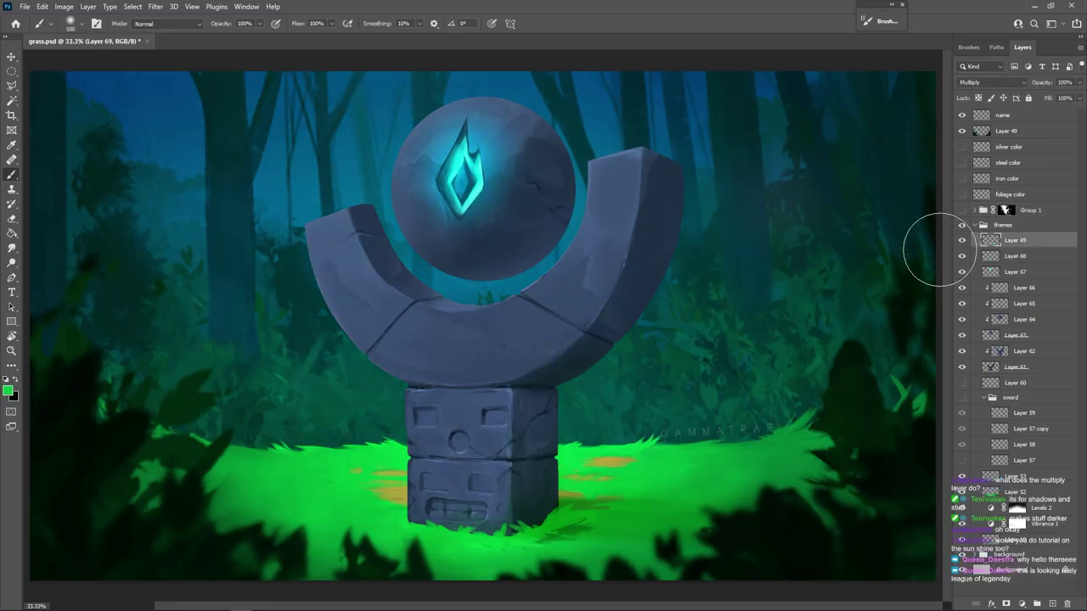
{"action": "right_click", "coordinate": [526, 359]}
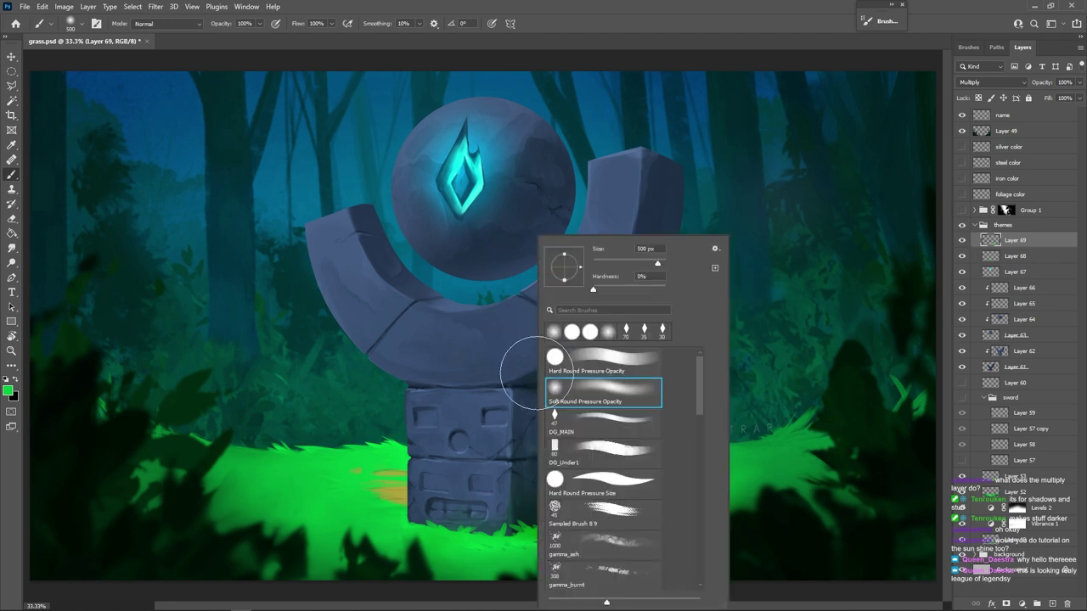
{"action": "left_click", "coordinate": [603, 355]}
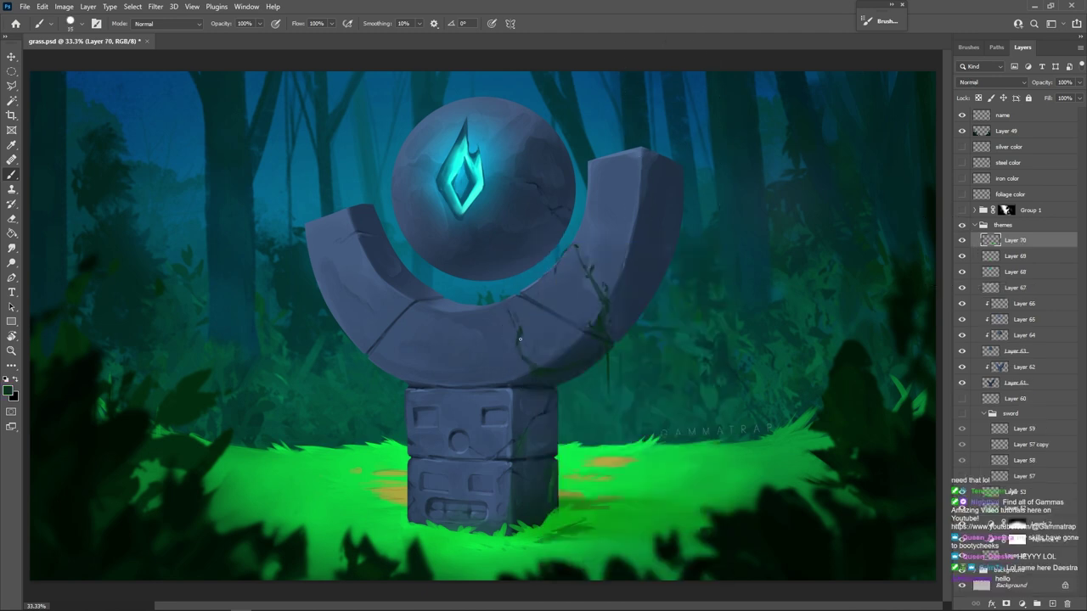
{"action": "key", "text": "e"}
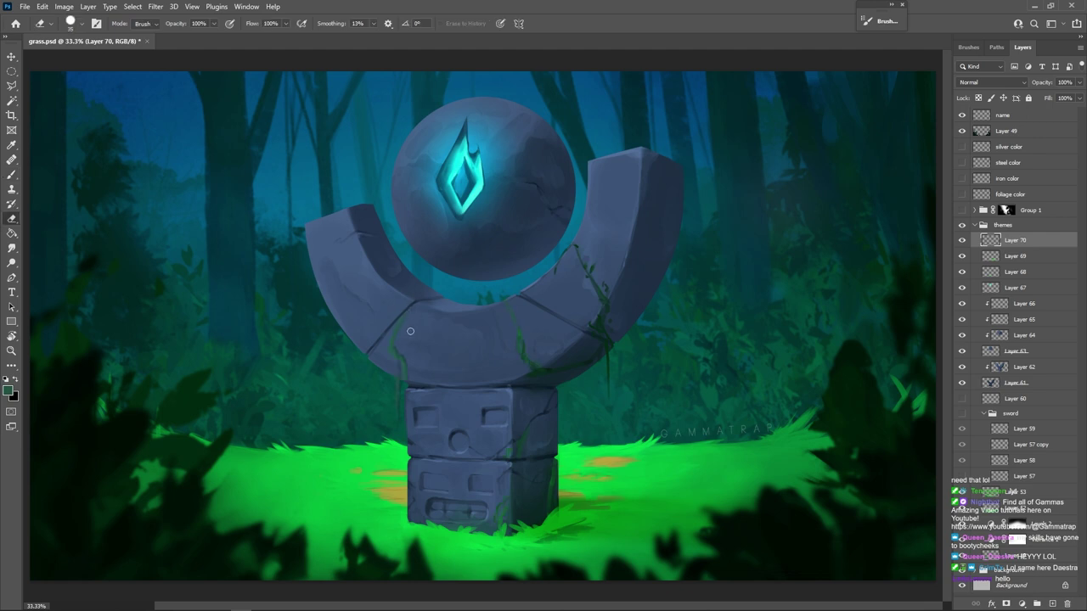